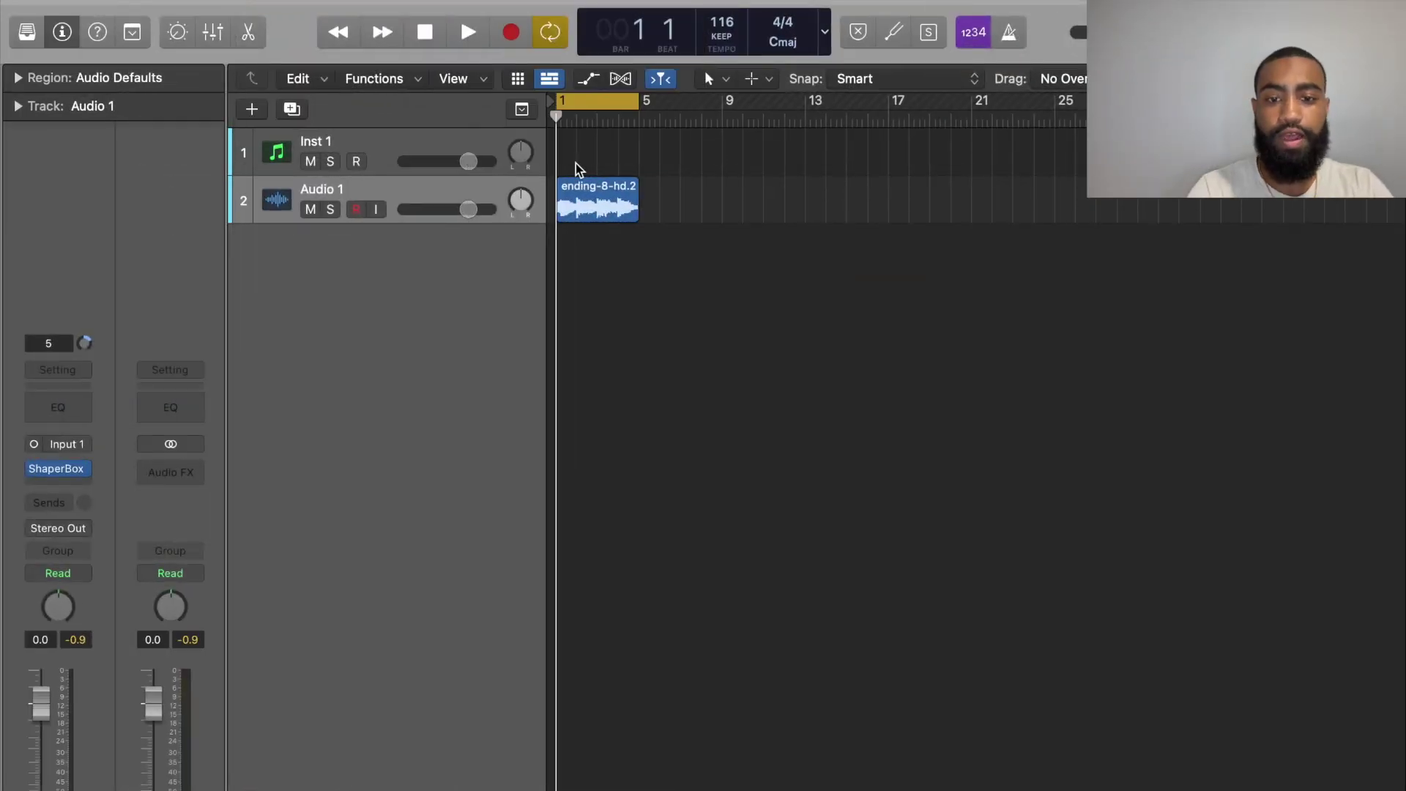
# Load the Phaser-like preset from presets page 2/2 into Audio 1's ShaperBox and play it back
pyautogui.press('space')
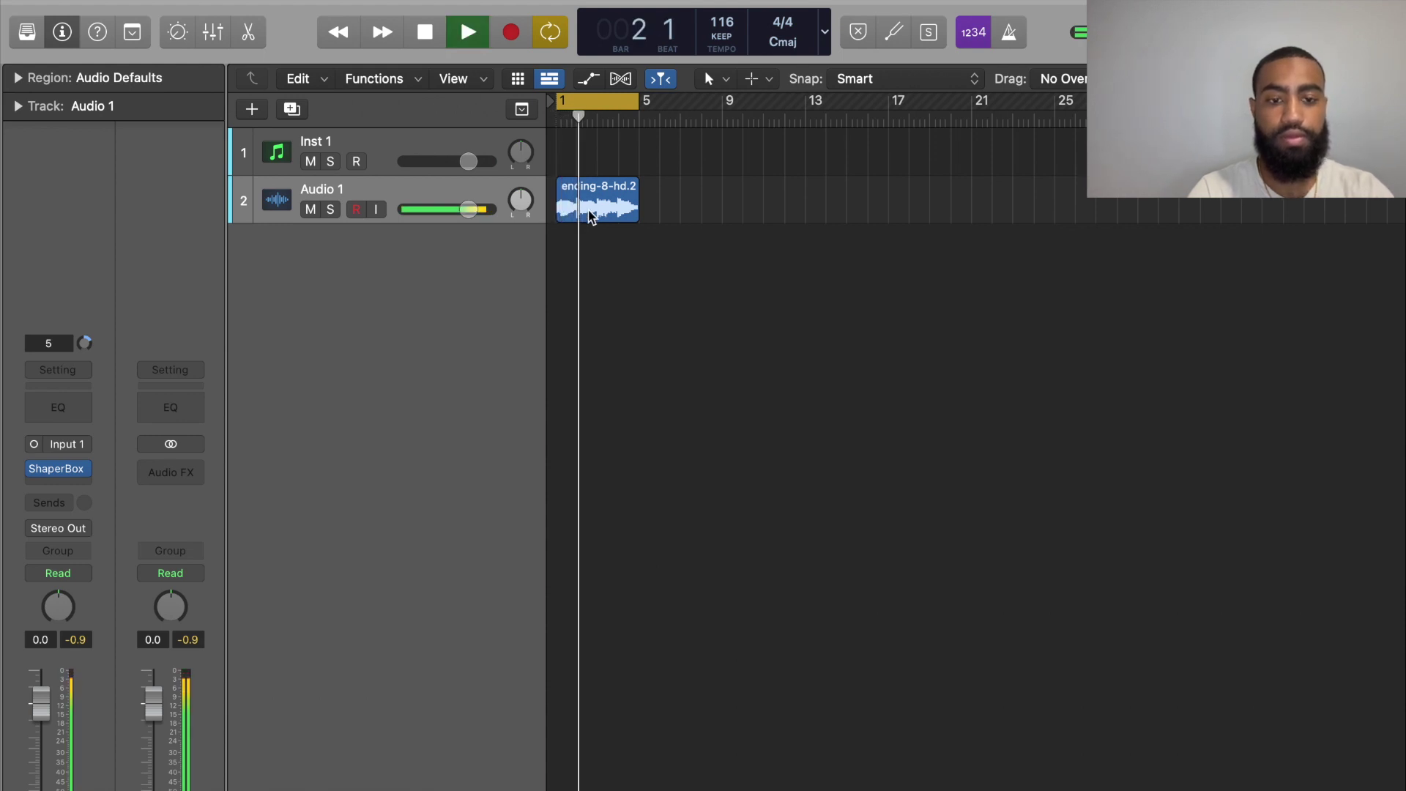
pyautogui.press('space')
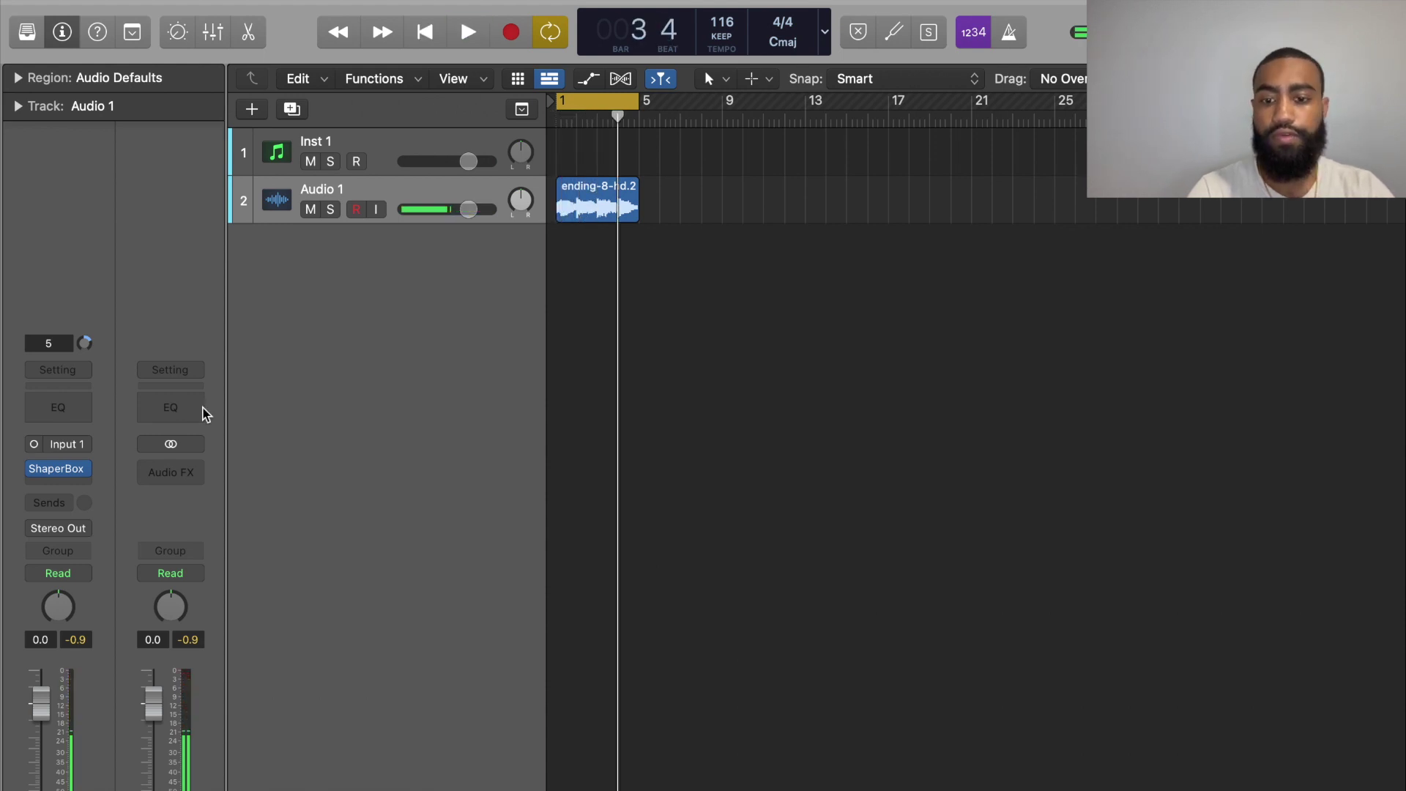
pyautogui.click(60, 470)
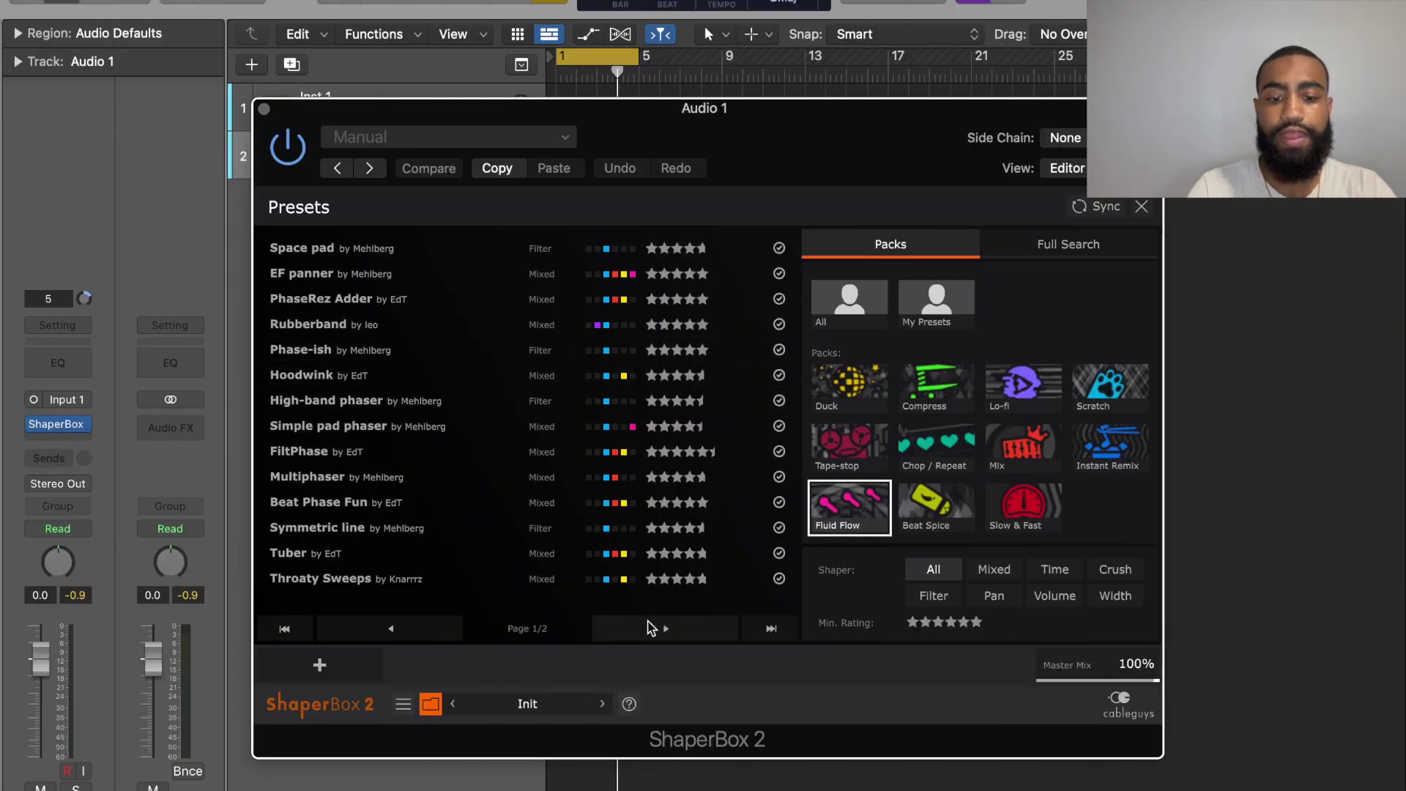
pyautogui.click(647, 628)
pyautogui.click(372, 629)
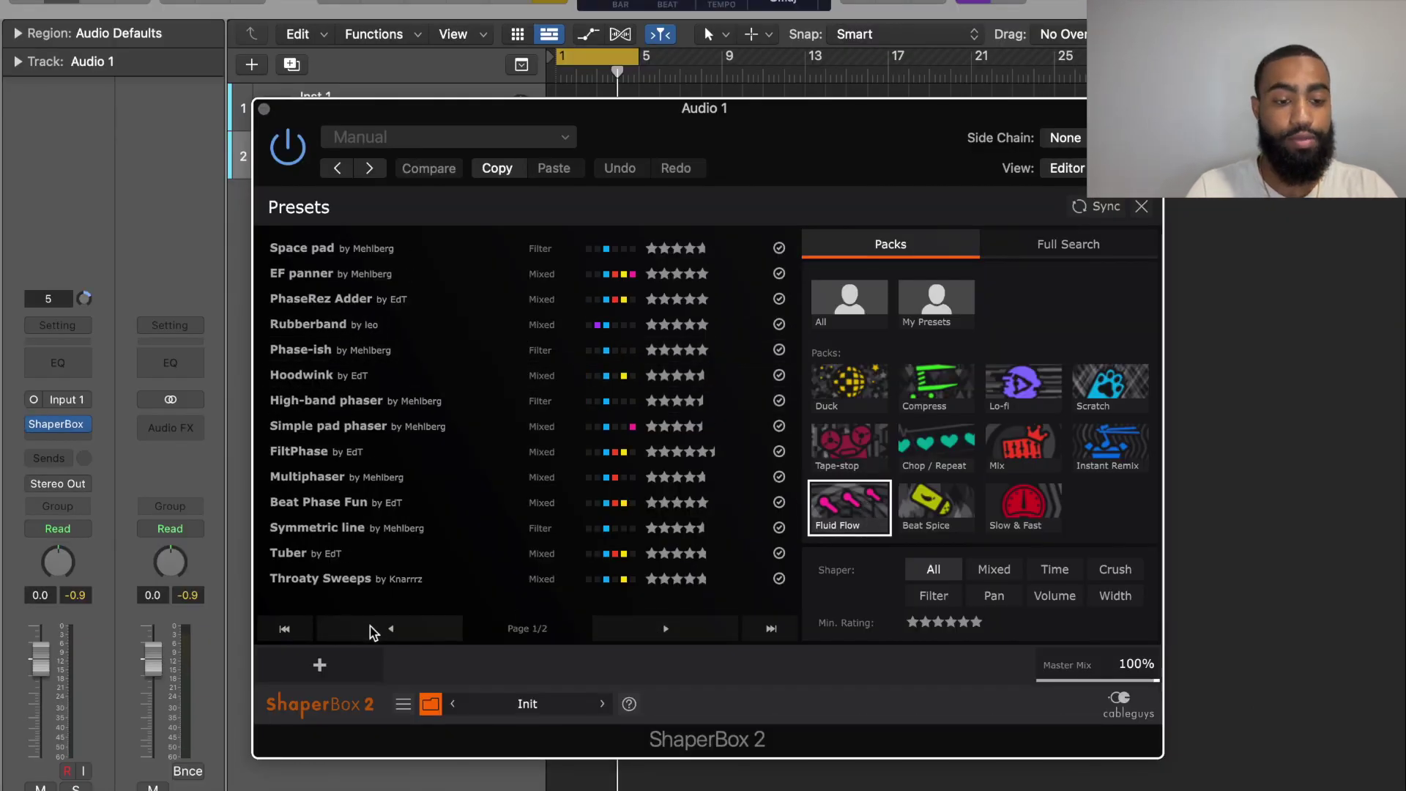
pyautogui.click(627, 631)
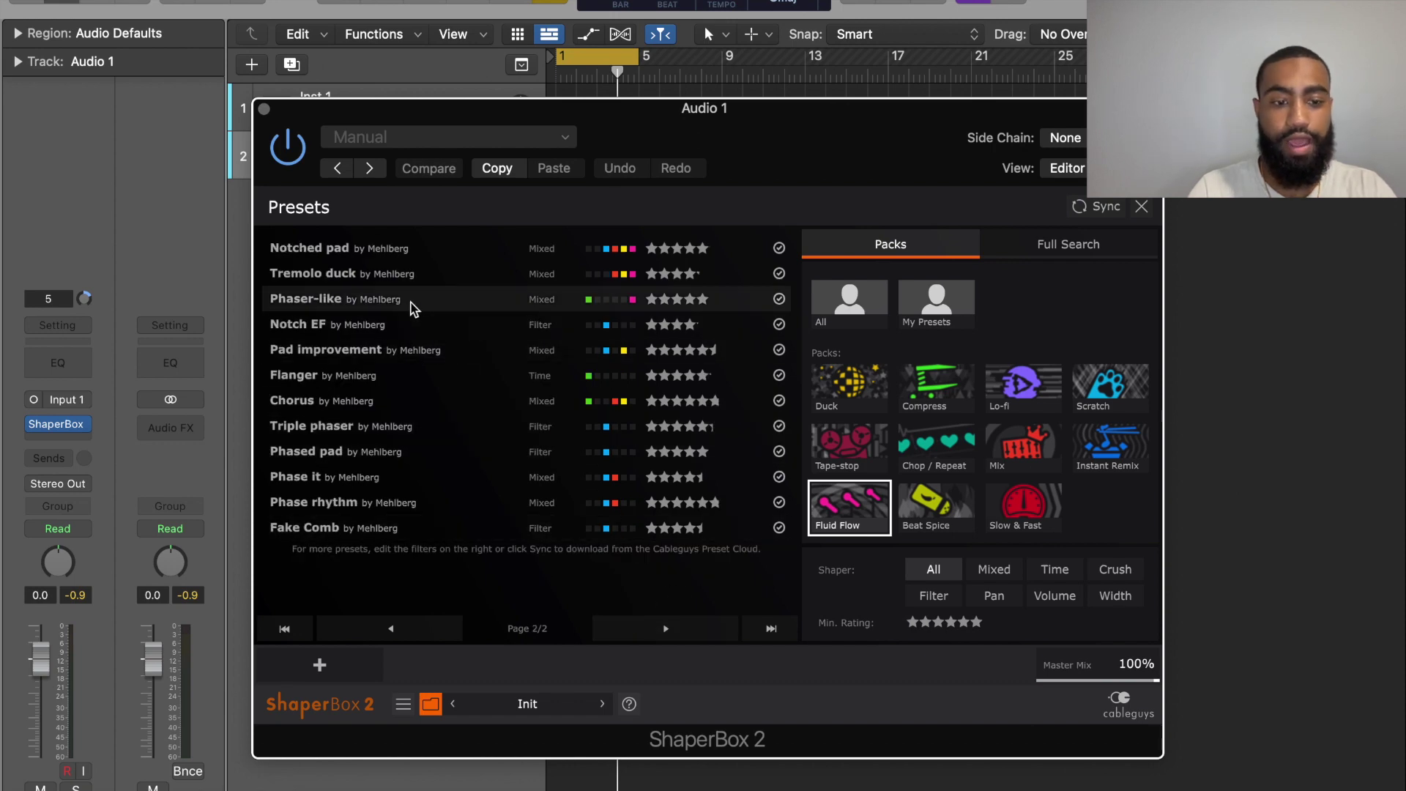
pyautogui.click(429, 308)
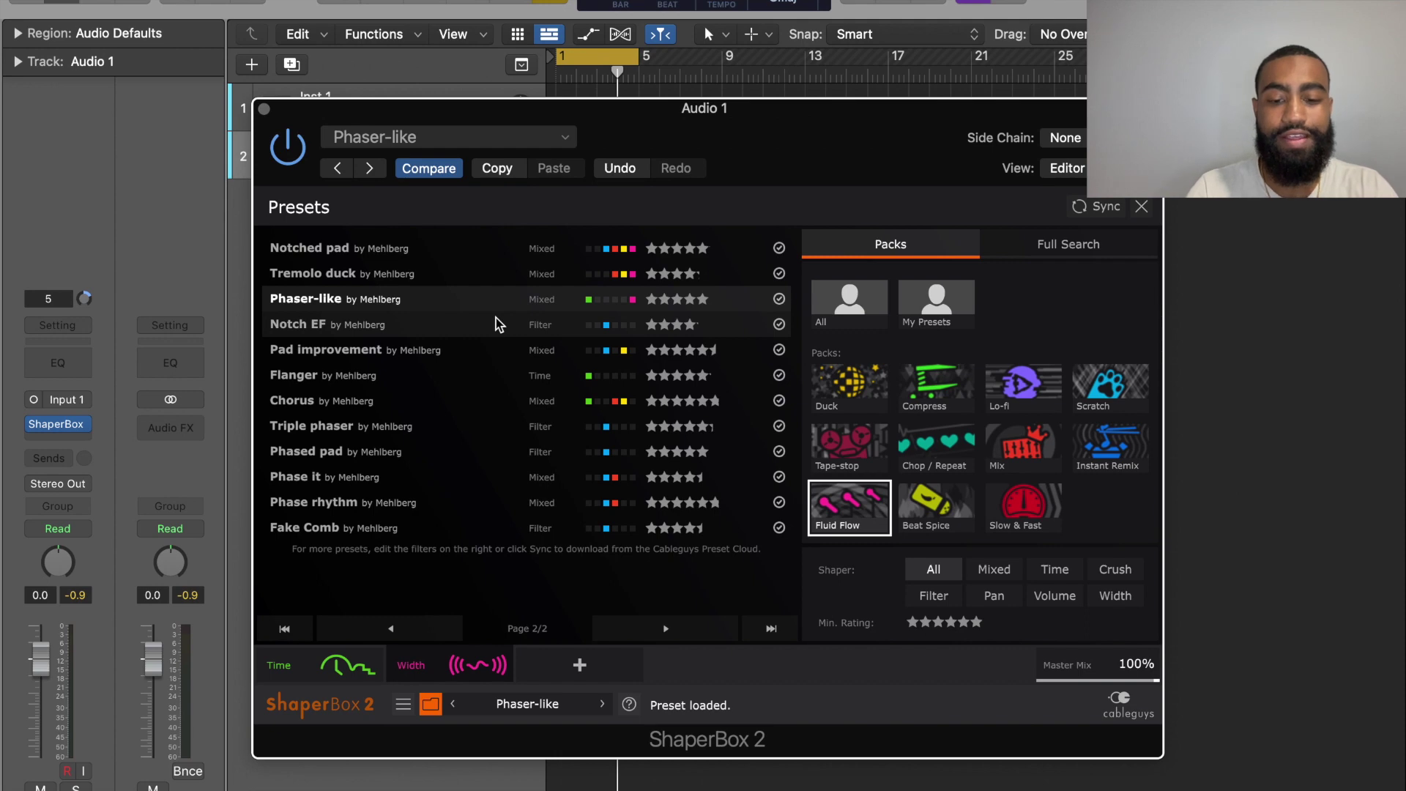
pyautogui.press('space')
pyautogui.press('XF86AudioRaiseVolume')
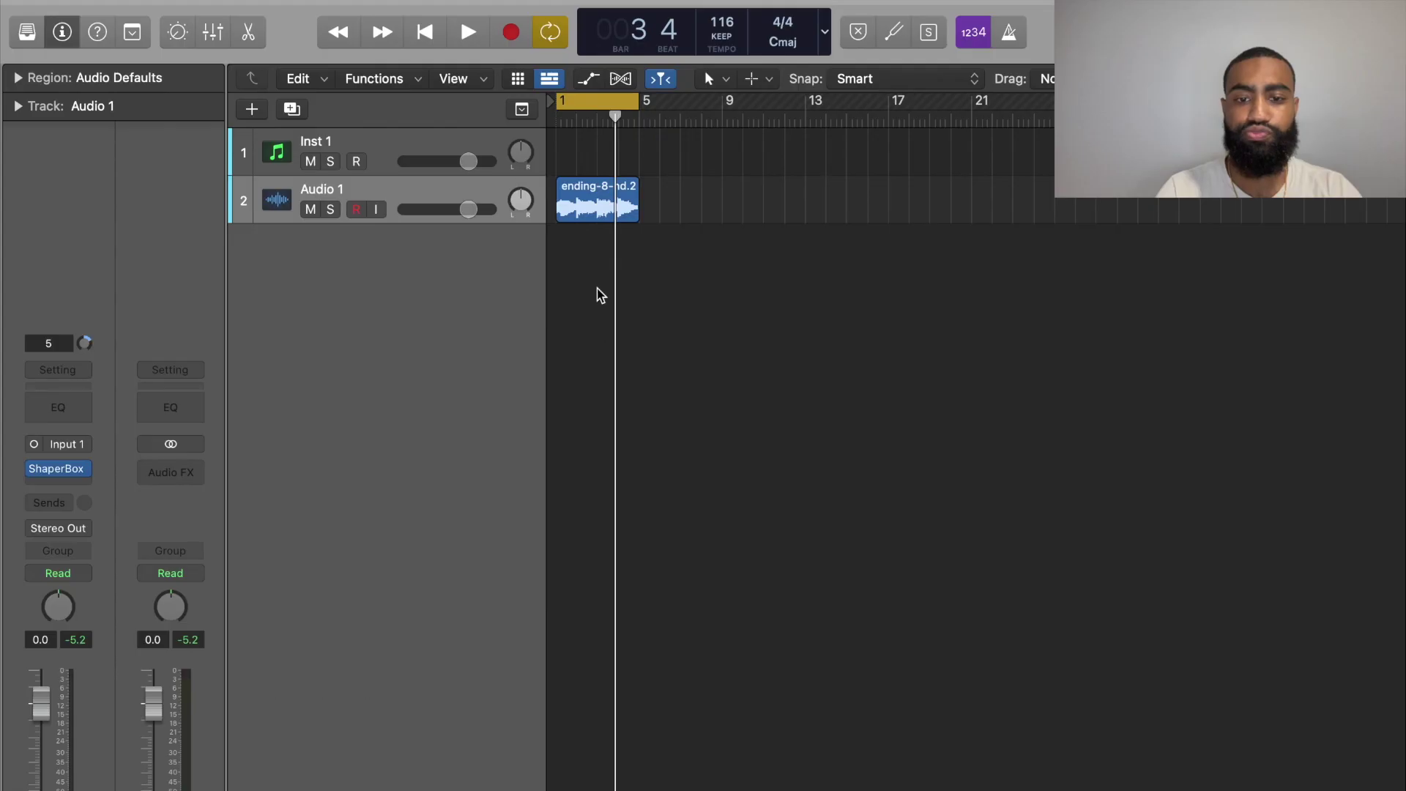
# Select the sample region and switch its Flex & Follow setting to On
pyautogui.click(614, 204)
pyautogui.doubleClick(614, 203)
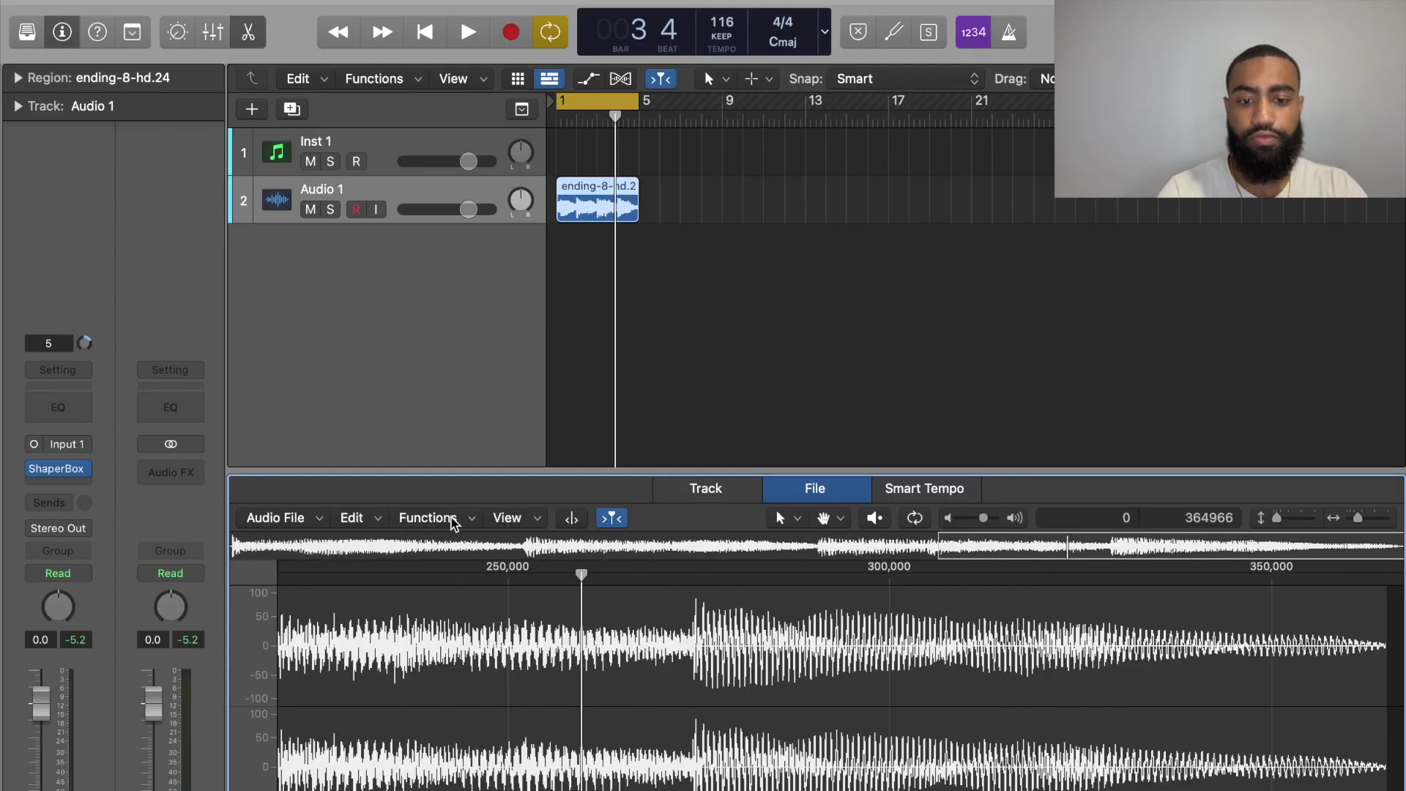
pyautogui.click(429, 518)
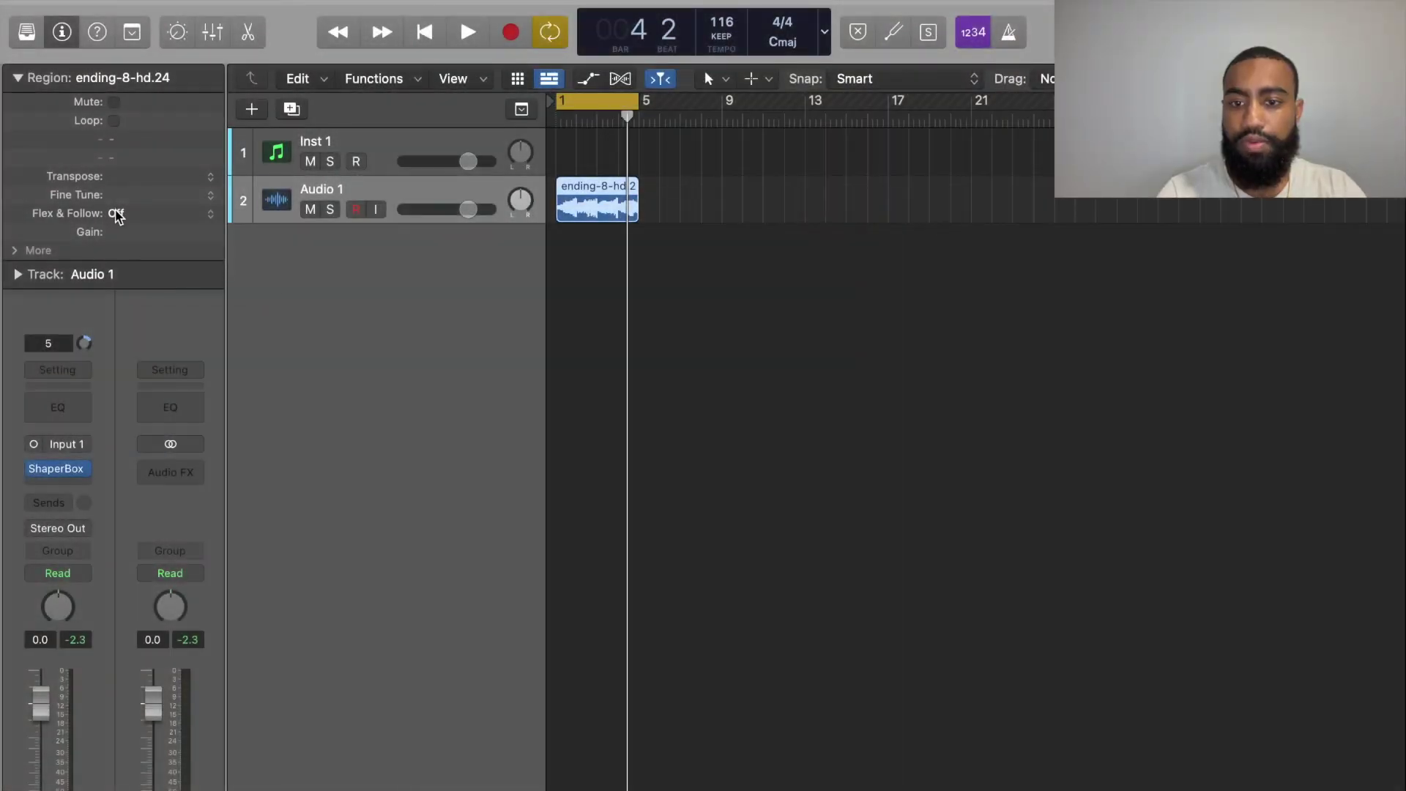
pyautogui.click(116, 214)
pyautogui.click(164, 240)
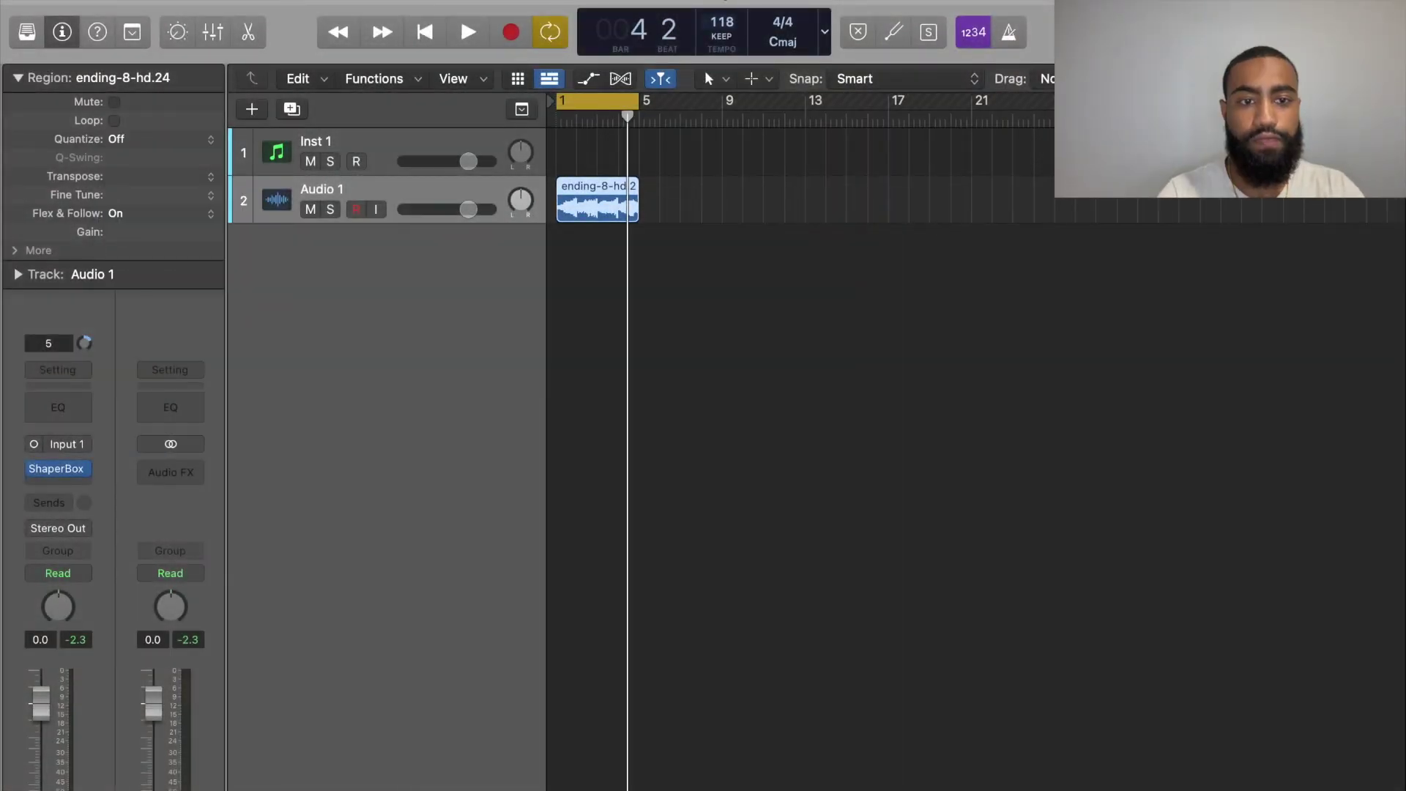
# Set the project tempo to 130 BPM and play the sample at the new tempo
pyautogui.moveTo(741, 44); pyautogui.dragTo(742, 22)
pyautogui.press('space')
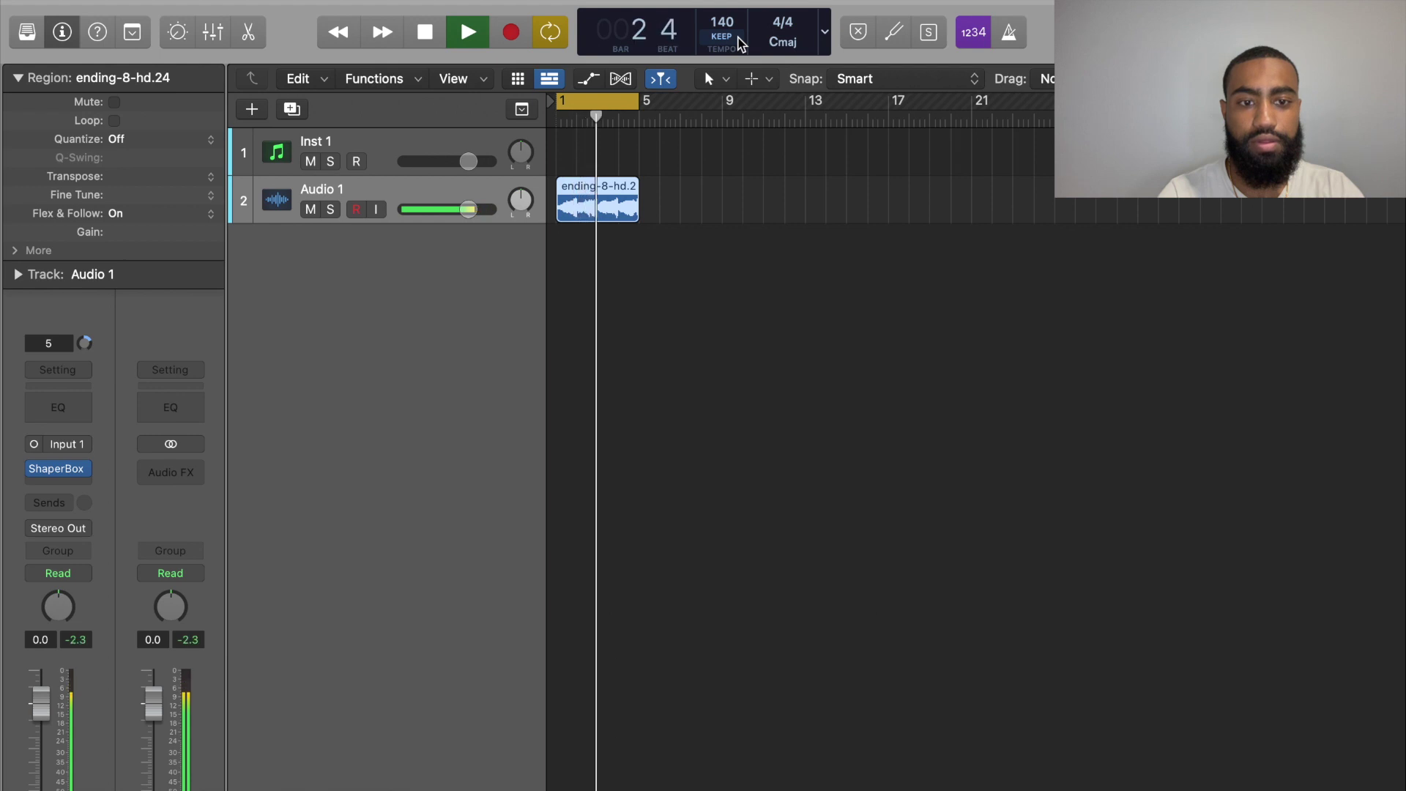
pyautogui.moveTo(740, 44); pyautogui.dragTo(740, 52)
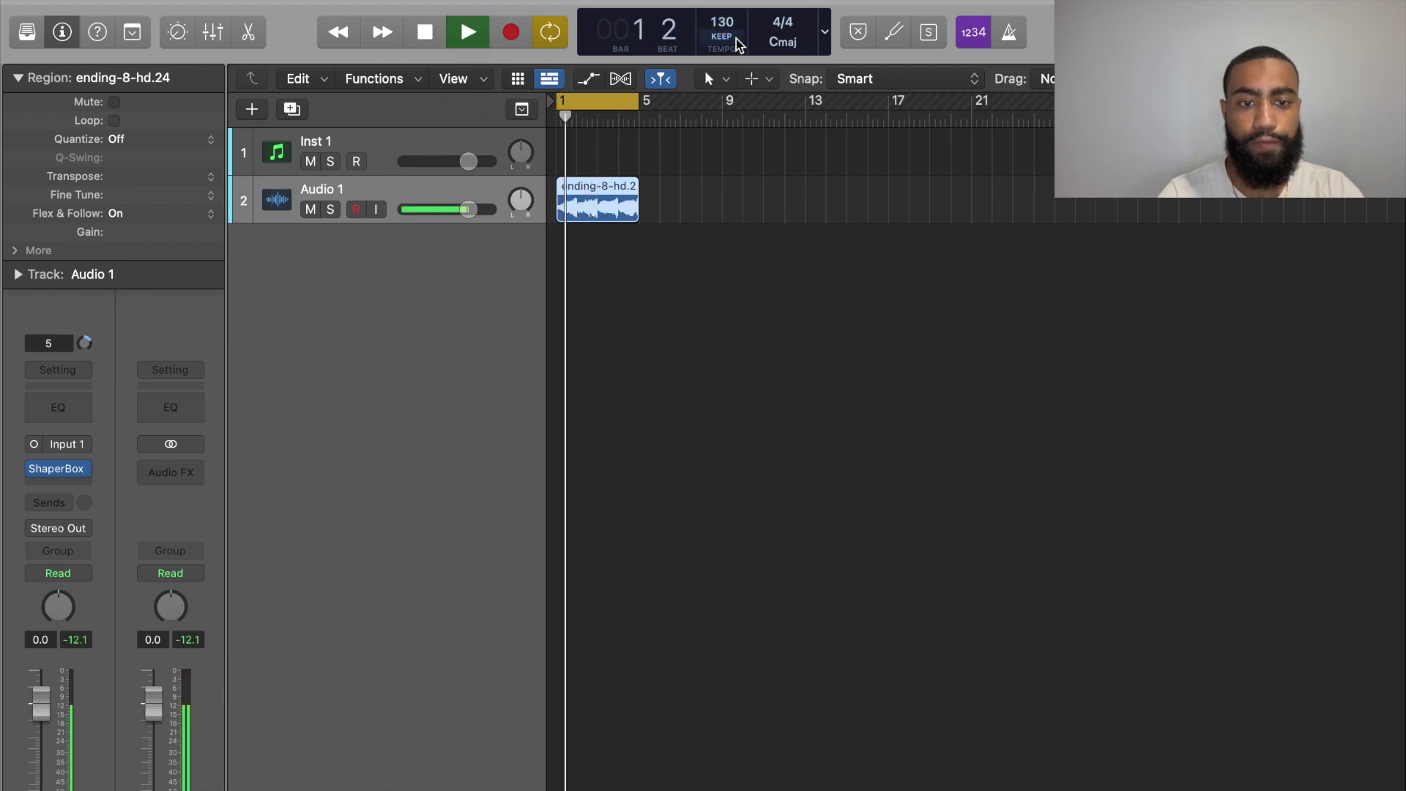
pyautogui.click(584, 261)
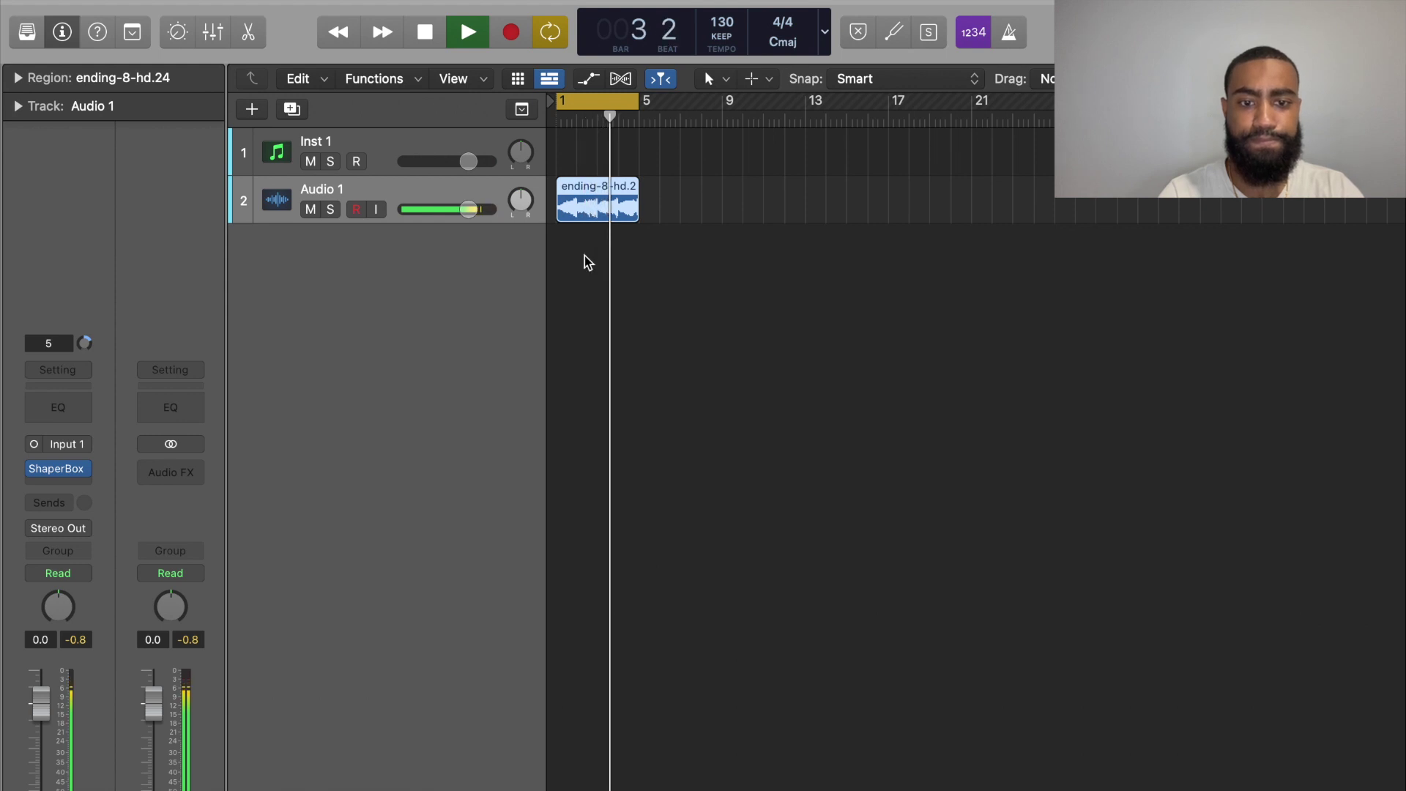
pyautogui.press('space')
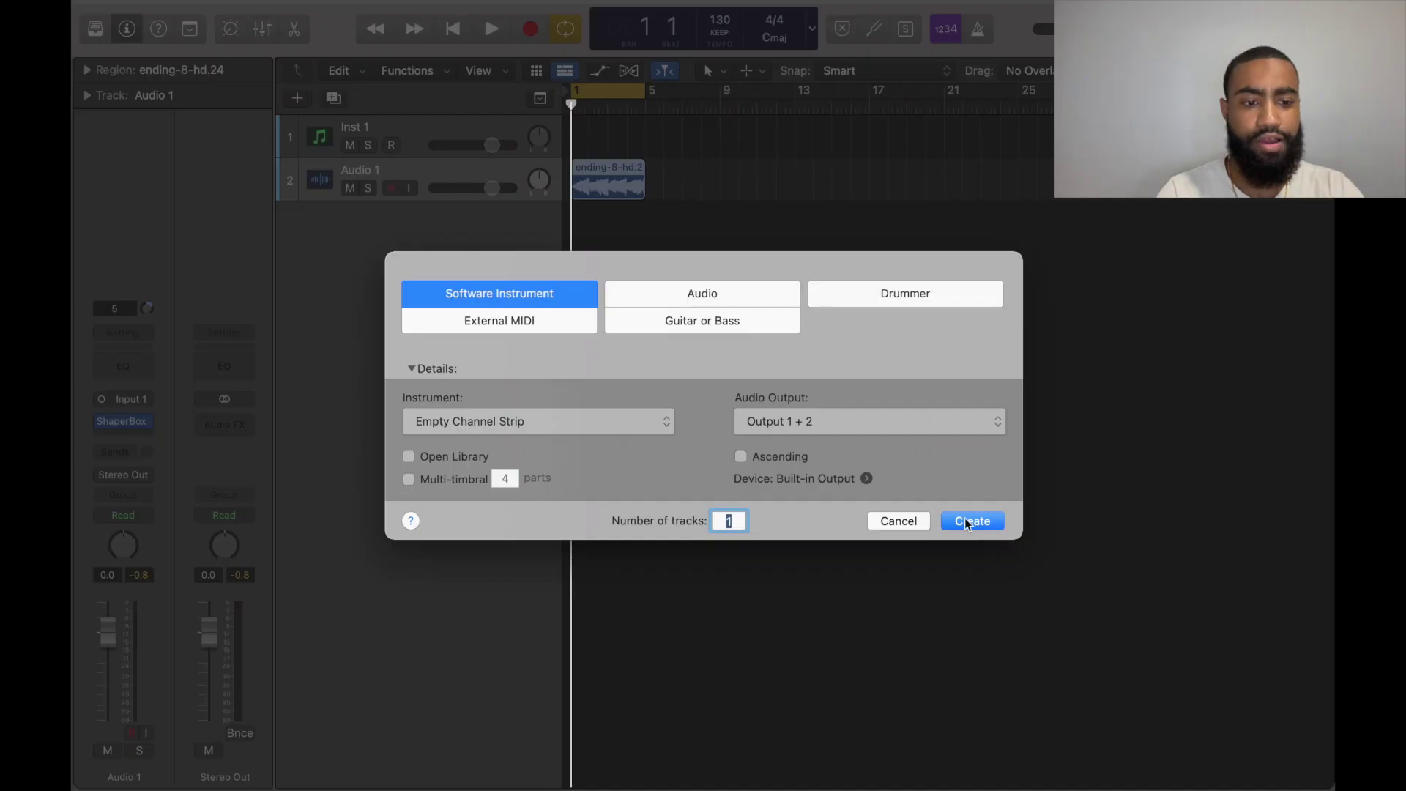
# Create a Software Instrument track and load Synthesizer > Plucked > Buzzy Pluck after trying other plucks
pyautogui.click(968, 521)
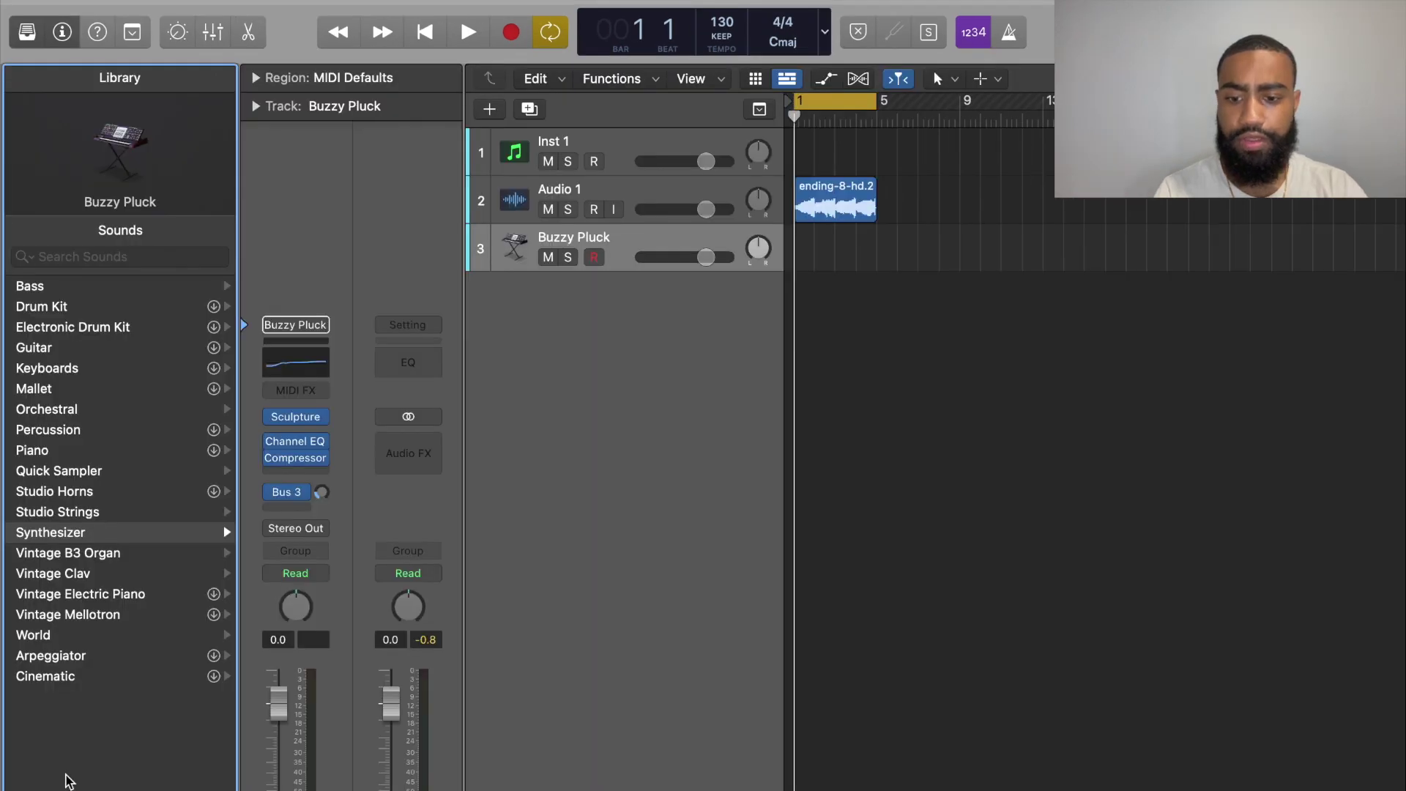
pyautogui.click(103, 533)
pyautogui.click(62, 491)
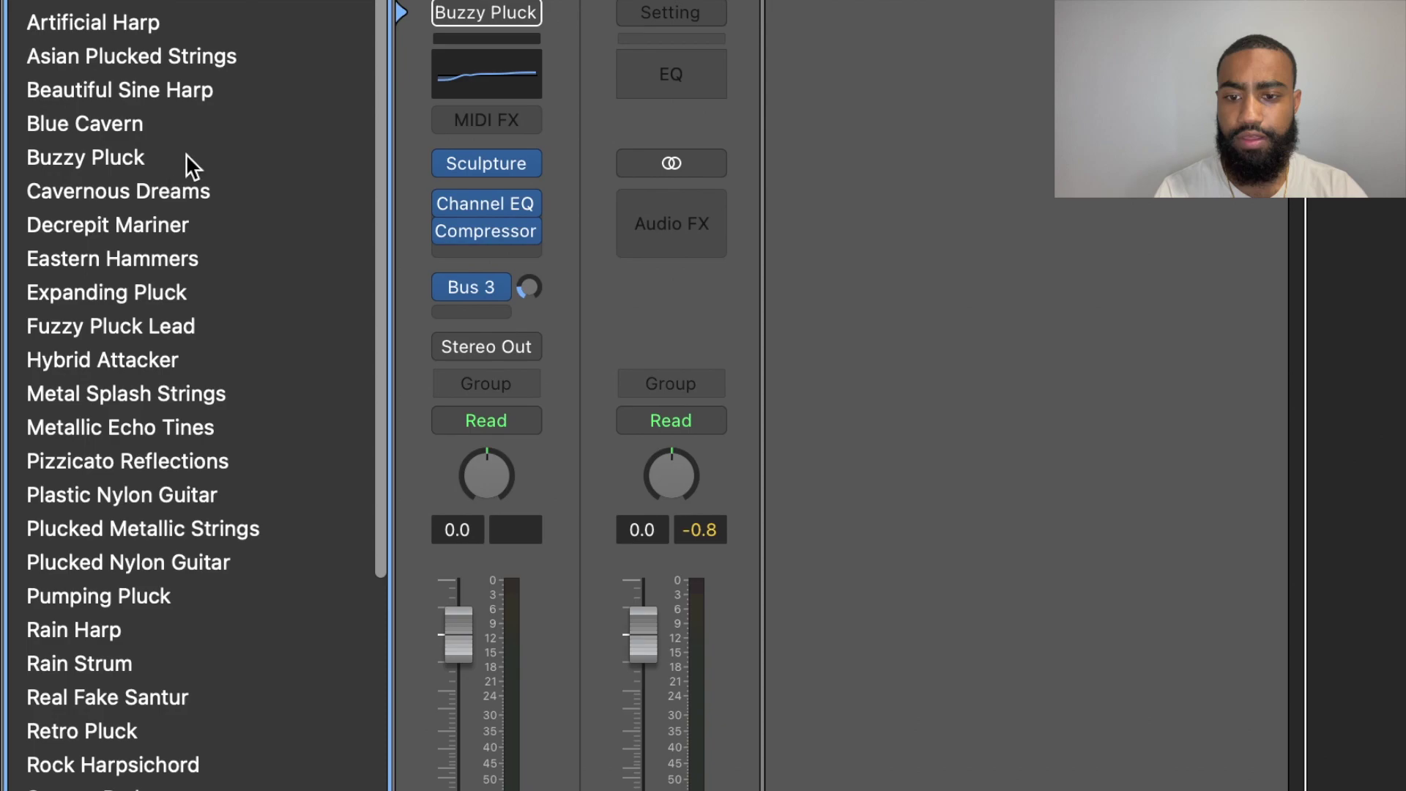
pyautogui.click(184, 97)
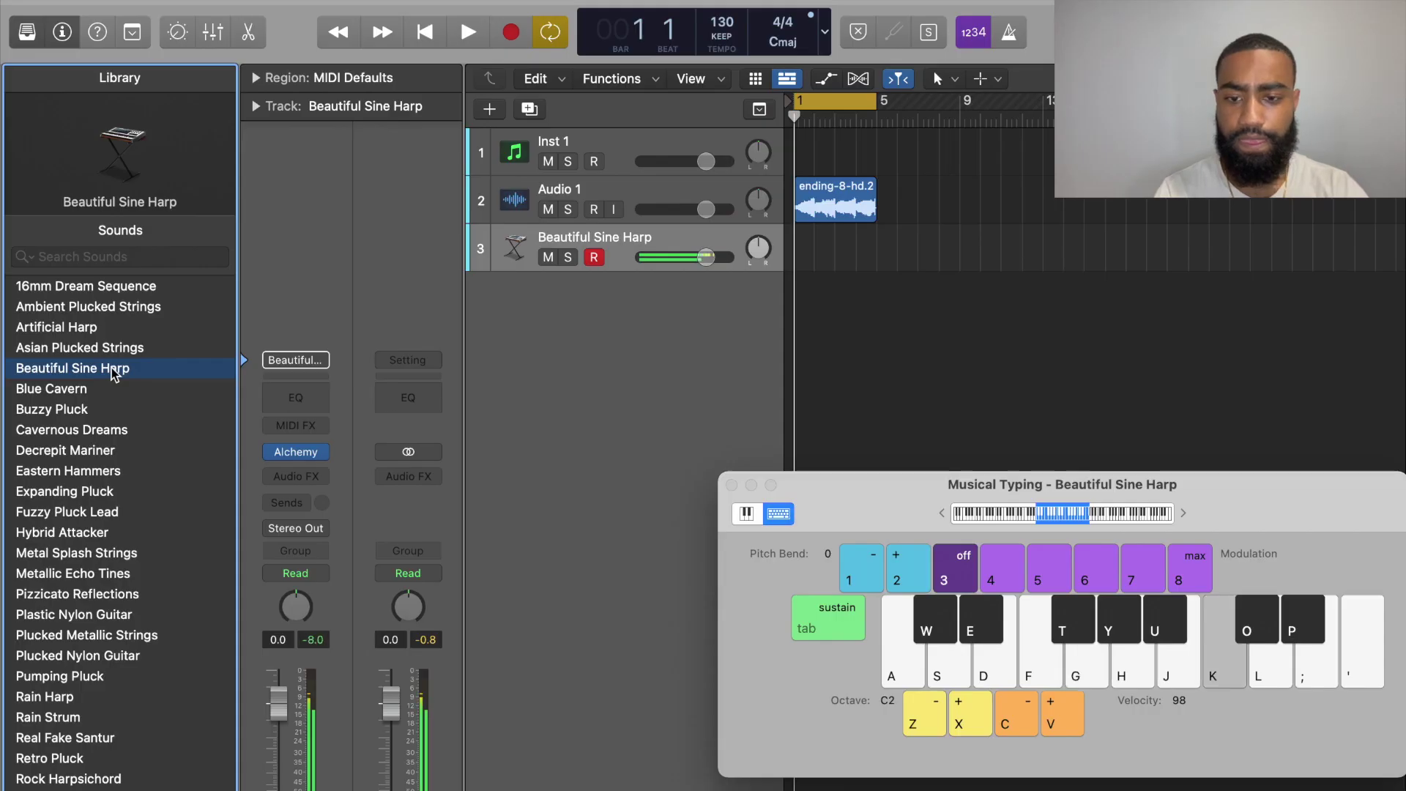
pyautogui.click(103, 450)
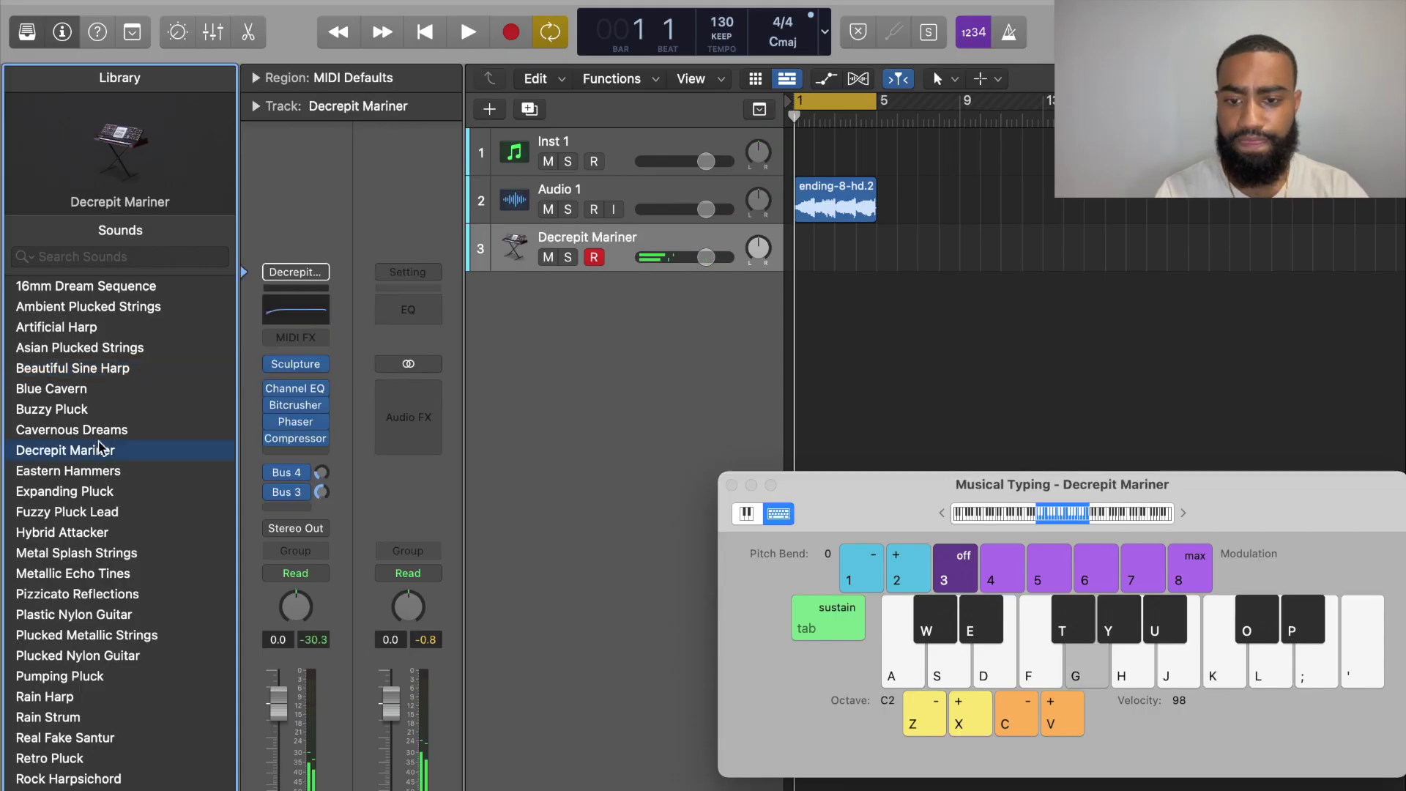
pyautogui.press('k')
pyautogui.press('l')
pyautogui.click(117, 410)
# Play a few test notes on Buzzy Pluck with Musical Typing
pyautogui.press('g')
pyautogui.press('j')
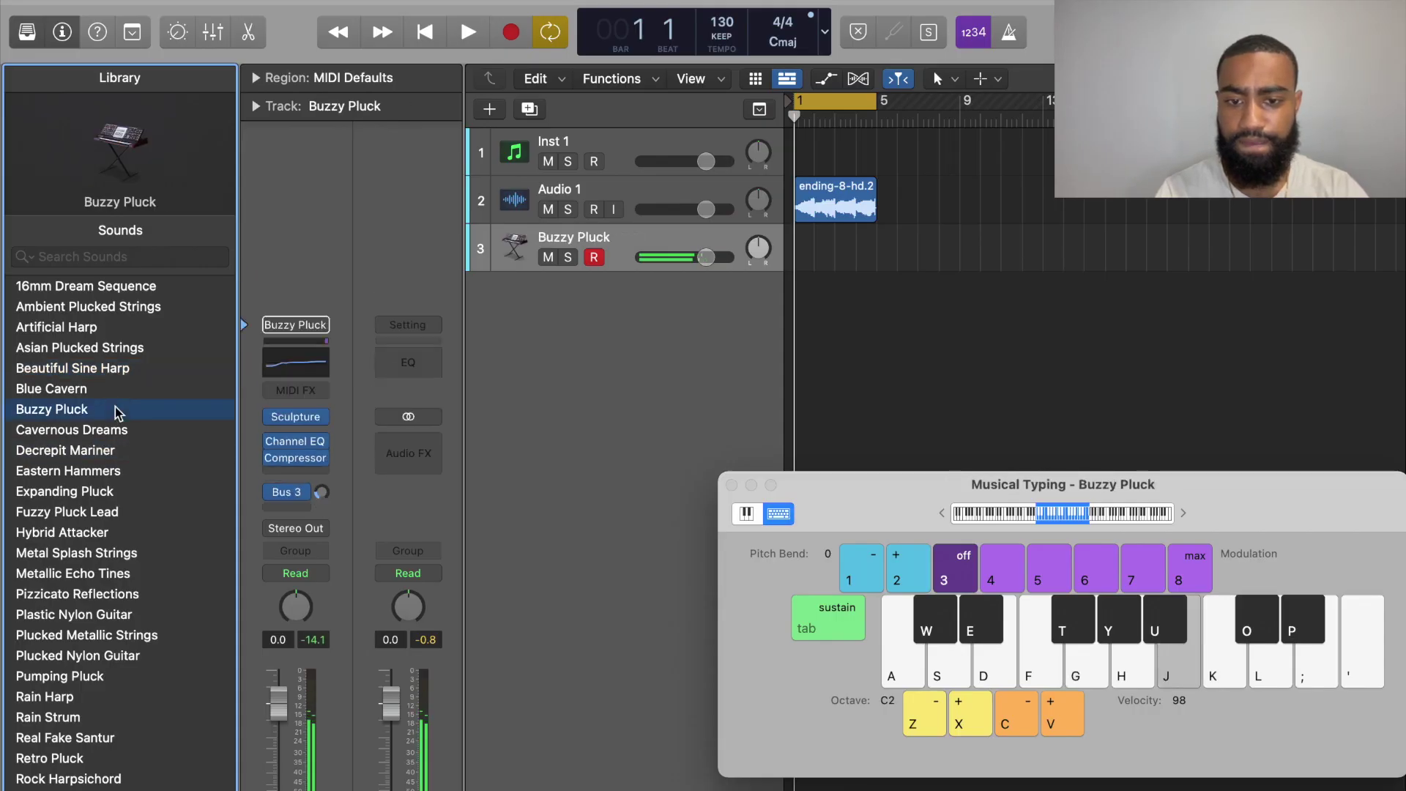
pyautogui.press('k')
pyautogui.press('l')
pyautogui.press('j')
# Shift up an octave and improvise Buzzy Pluck melody notes over the playing sample
pyautogui.press('x')
pyautogui.press('j')
pyautogui.press('g')
pyautogui.press('space')
pyautogui.press('h')
pyautogui.press('j')
pyautogui.press('h')
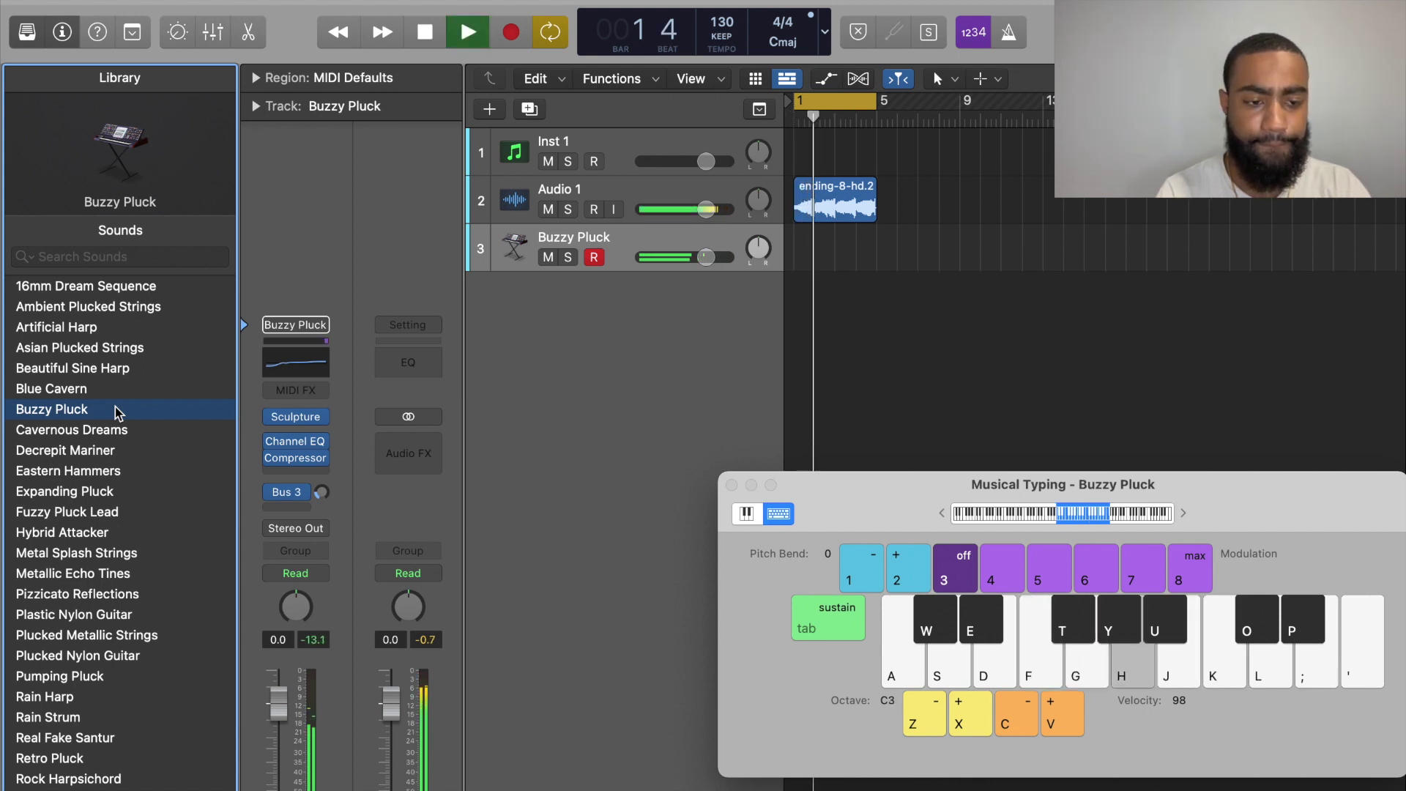
pyautogui.press('t')
pyautogui.press('h')
pyautogui.press('j')
pyautogui.press('l')
pyautogui.press('h')
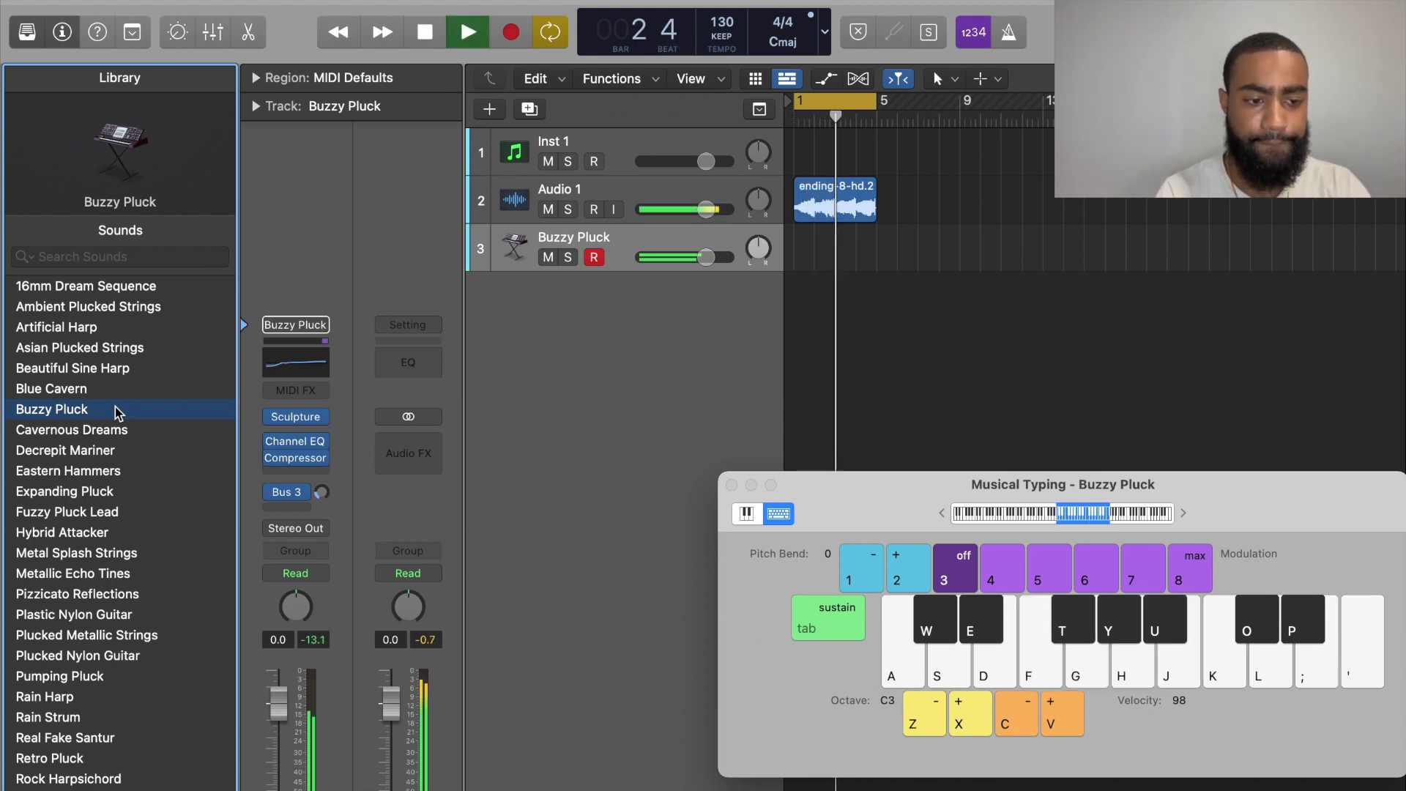
pyautogui.press('d')
pyautogui.press('h')
pyautogui.press('j')
pyautogui.press('l')
pyautogui.press('d')
pyautogui.press('j')
pyautogui.press('t')
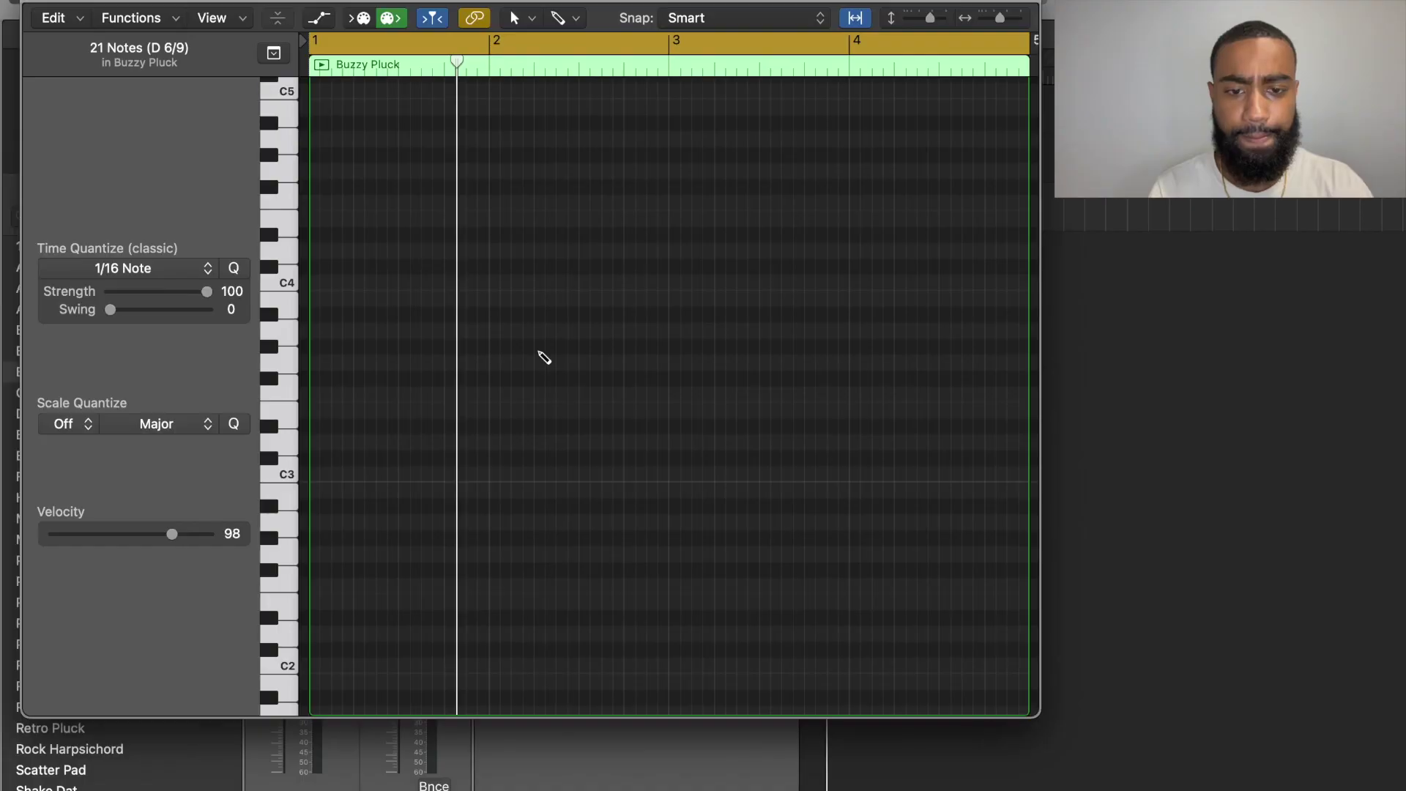
# Place the first-bar notes: an F#3, a higher note lowered to D4, and a longer low note
pyautogui.click(327, 395)
pyautogui.moveTo(327, 396); pyautogui.dragTo(329, 383)
pyautogui.press('space')
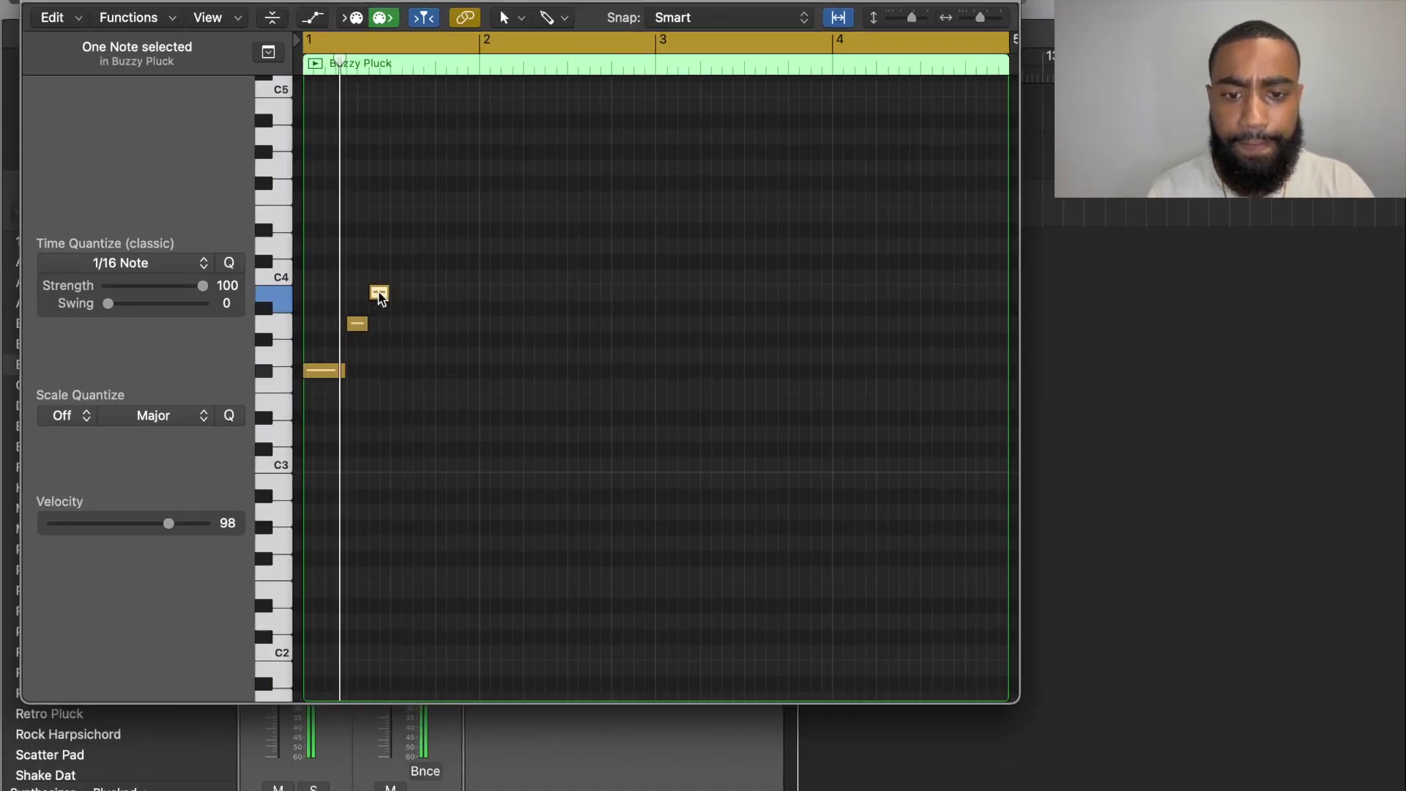
pyautogui.click(385, 298)
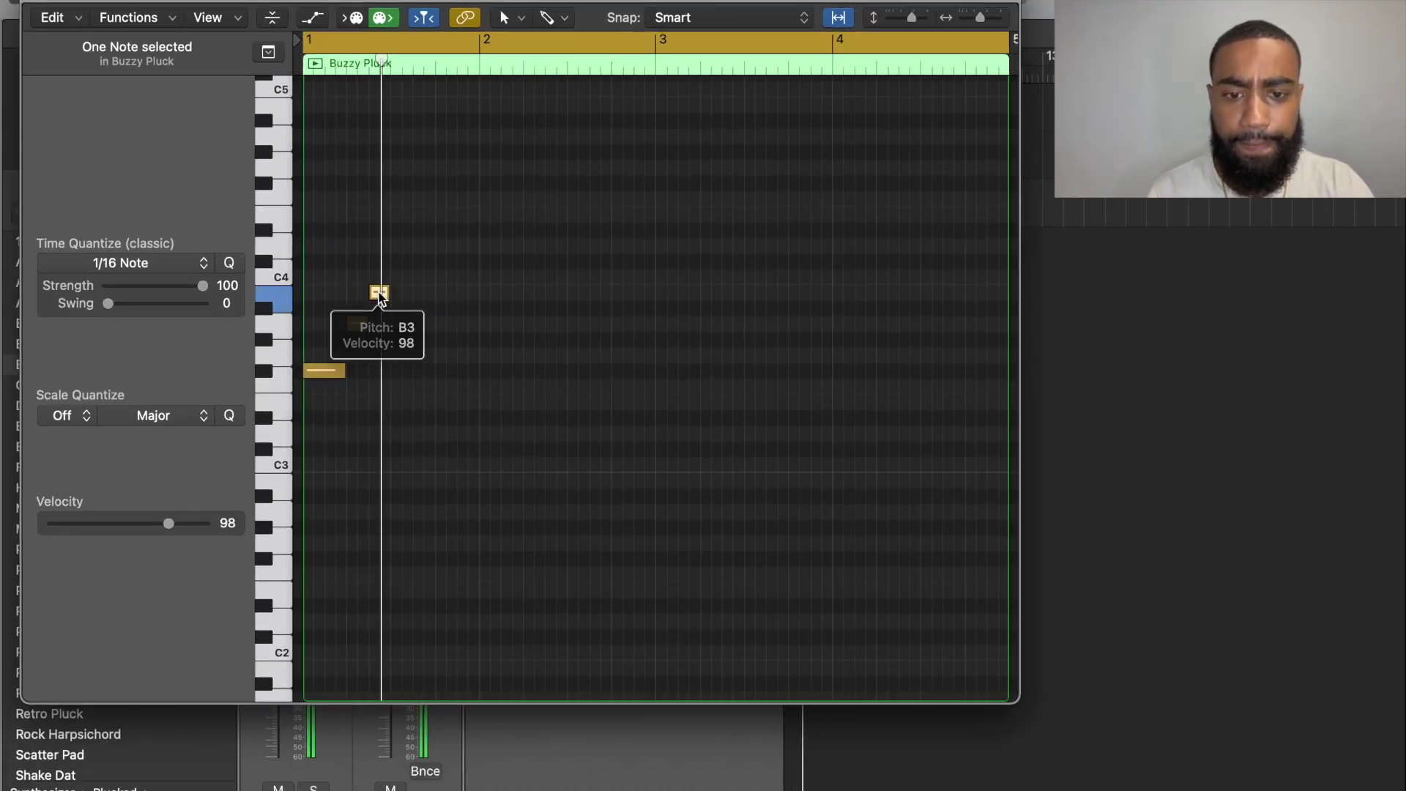
pyautogui.click(405, 235)
pyautogui.click(396, 230)
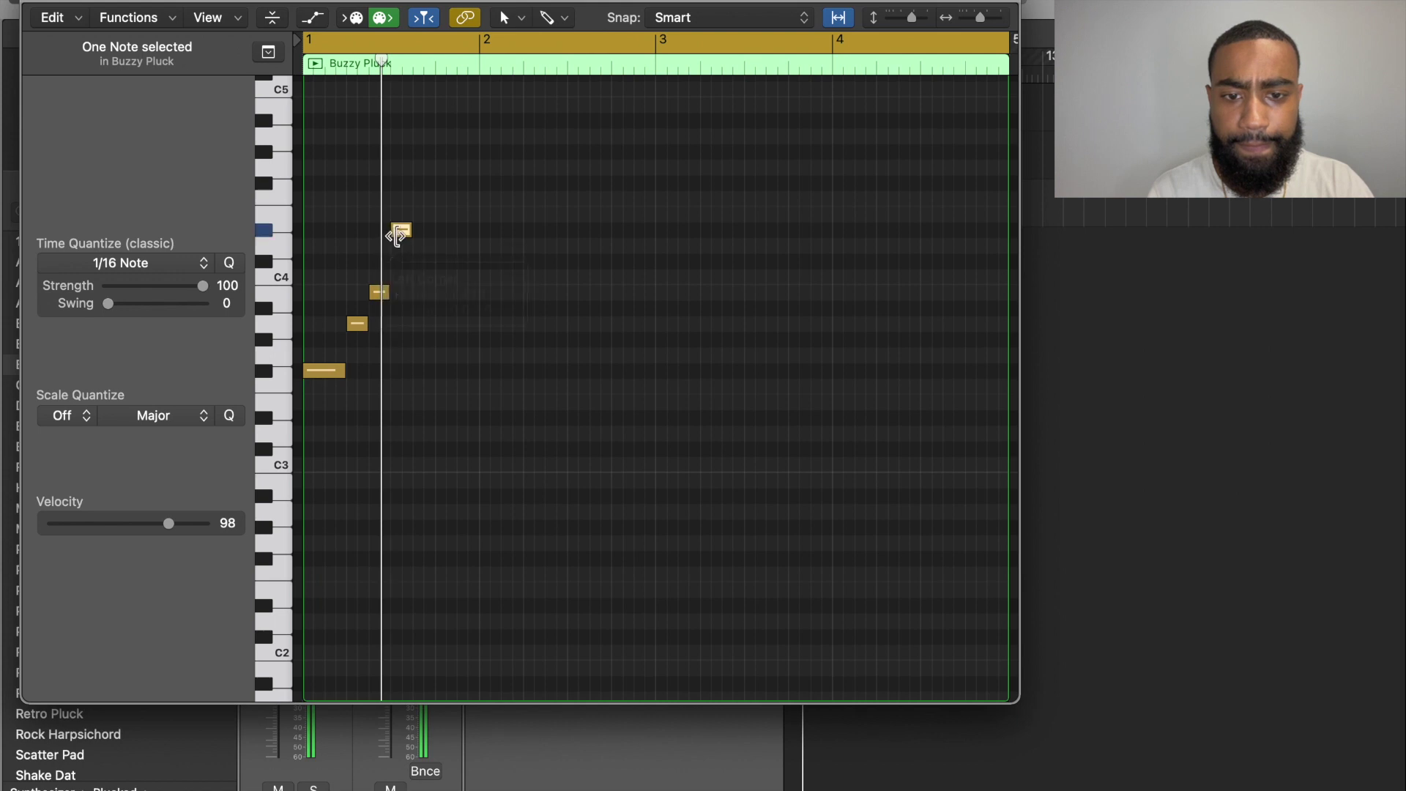
pyautogui.moveTo(398, 233); pyautogui.dragTo(397, 256)
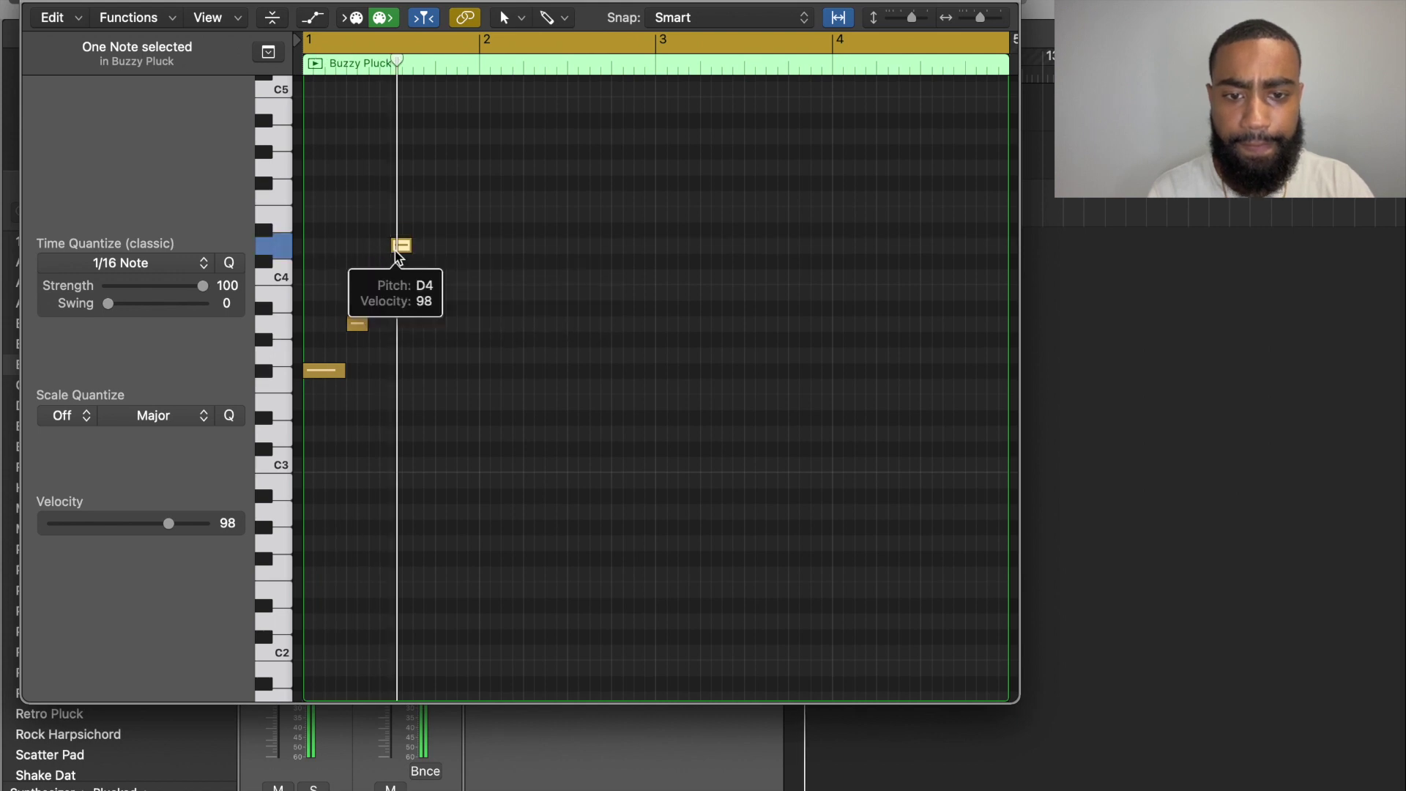
pyautogui.click(417, 402)
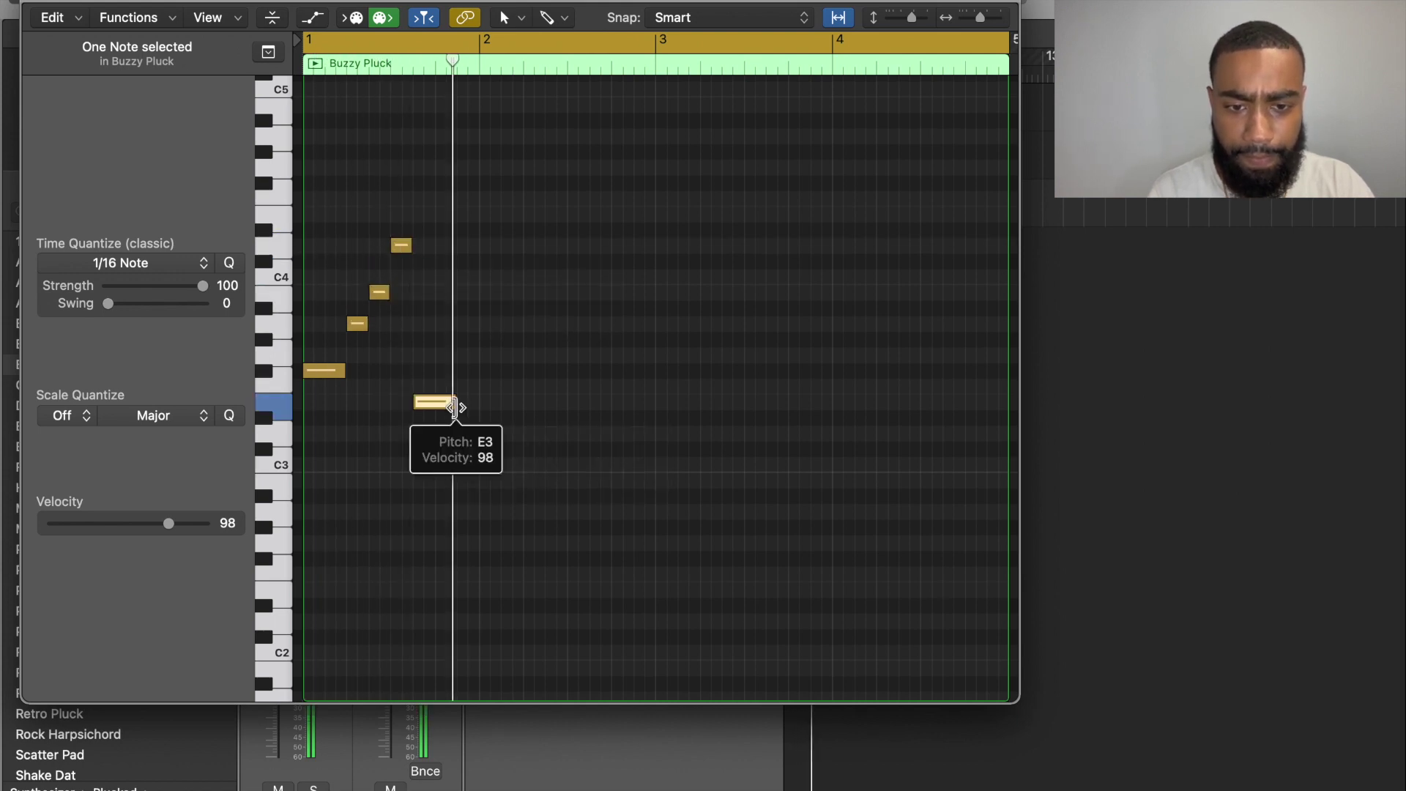
# Add bar 2 notes: a shortened F#3, G3, a one-beat D4, and a C#3, then play back
pyautogui.click(485, 371)
pyautogui.moveTo(519, 371)
pyautogui.mouseDown()
pyautogui.moveTo(500, 377)
pyautogui.moveTo(517, 370)
pyautogui.moveTo(538, 391)
pyautogui.moveTo(537, 368)
pyautogui.mouseUp()
pyautogui.click(542, 355)
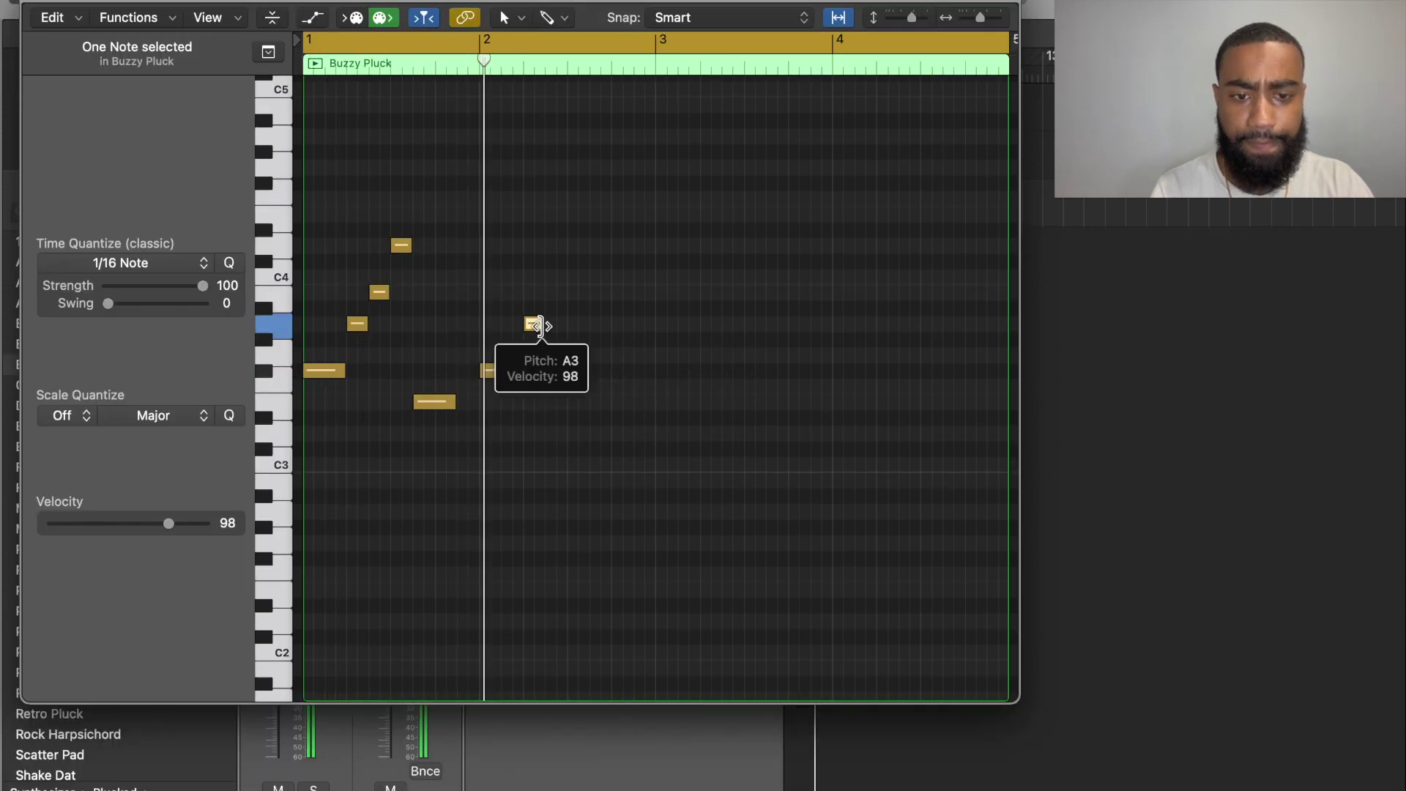
pyautogui.click(556, 261)
pyautogui.click(578, 245)
pyautogui.moveTo(589, 246); pyautogui.dragTo(606, 246)
pyautogui.click(616, 292)
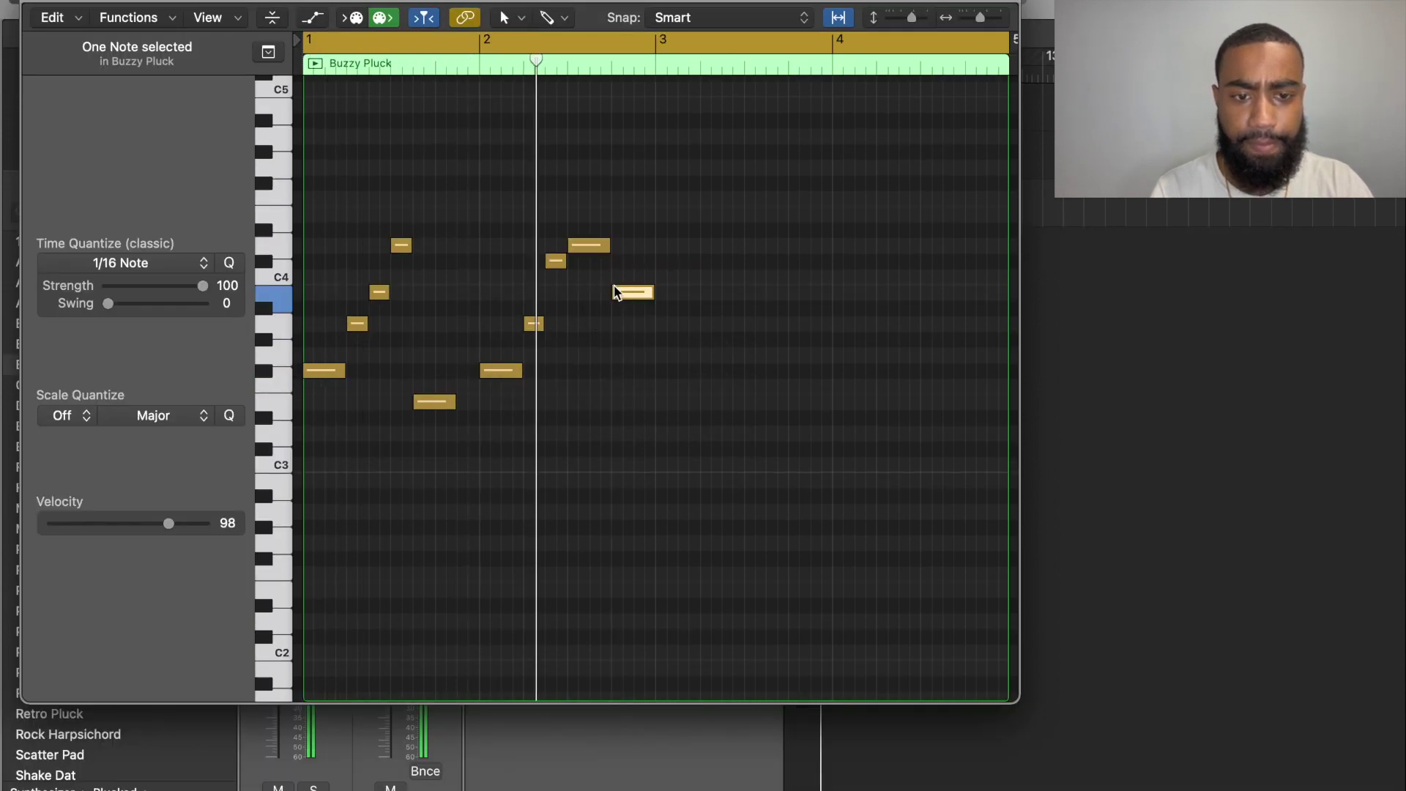
pyautogui.moveTo(622, 301); pyautogui.dragTo(623, 372)
pyautogui.press('space')
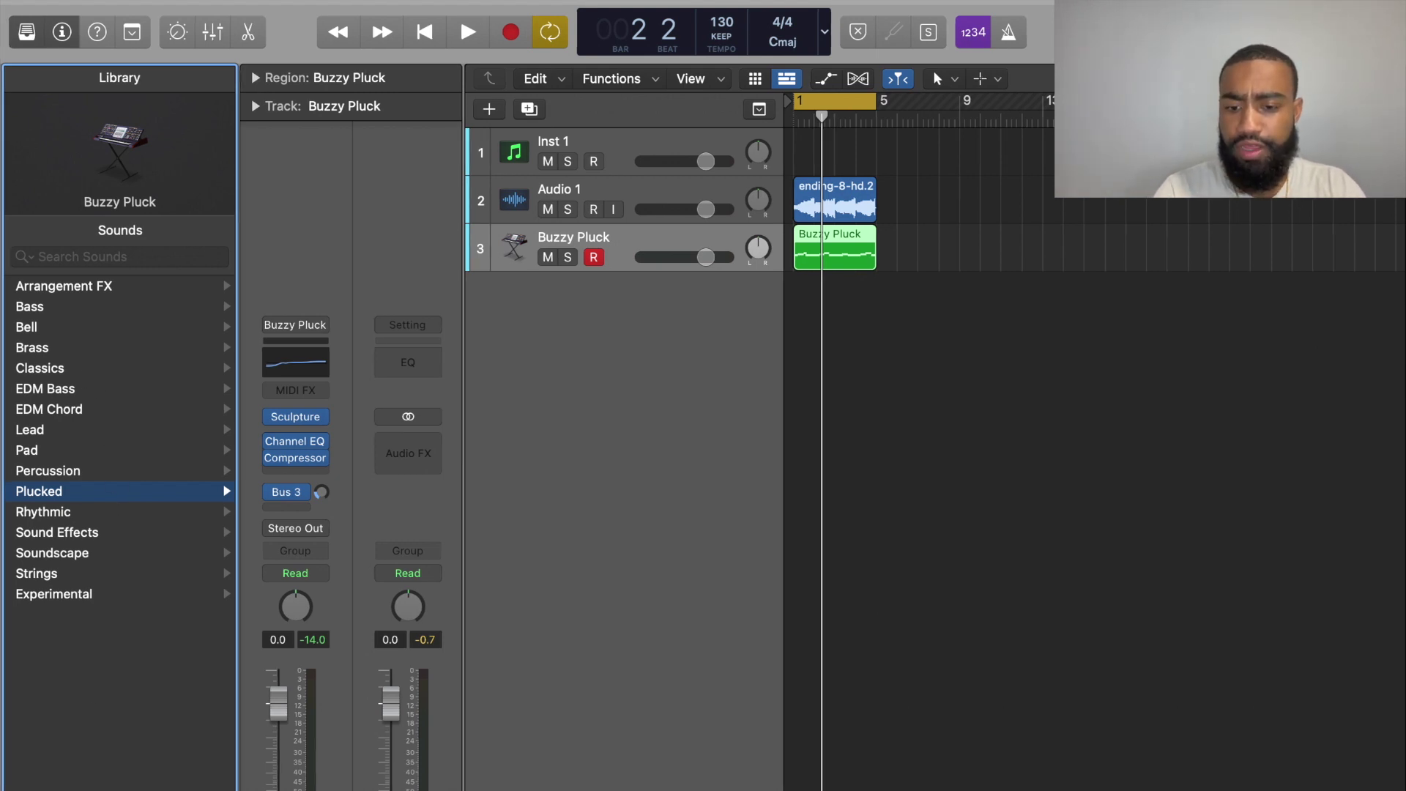
# Insert Delay > Echo on Buzzy Pluck and set its note time to 1/4 dotted
pyautogui.click(273, 476)
pyautogui.click(298, 599)
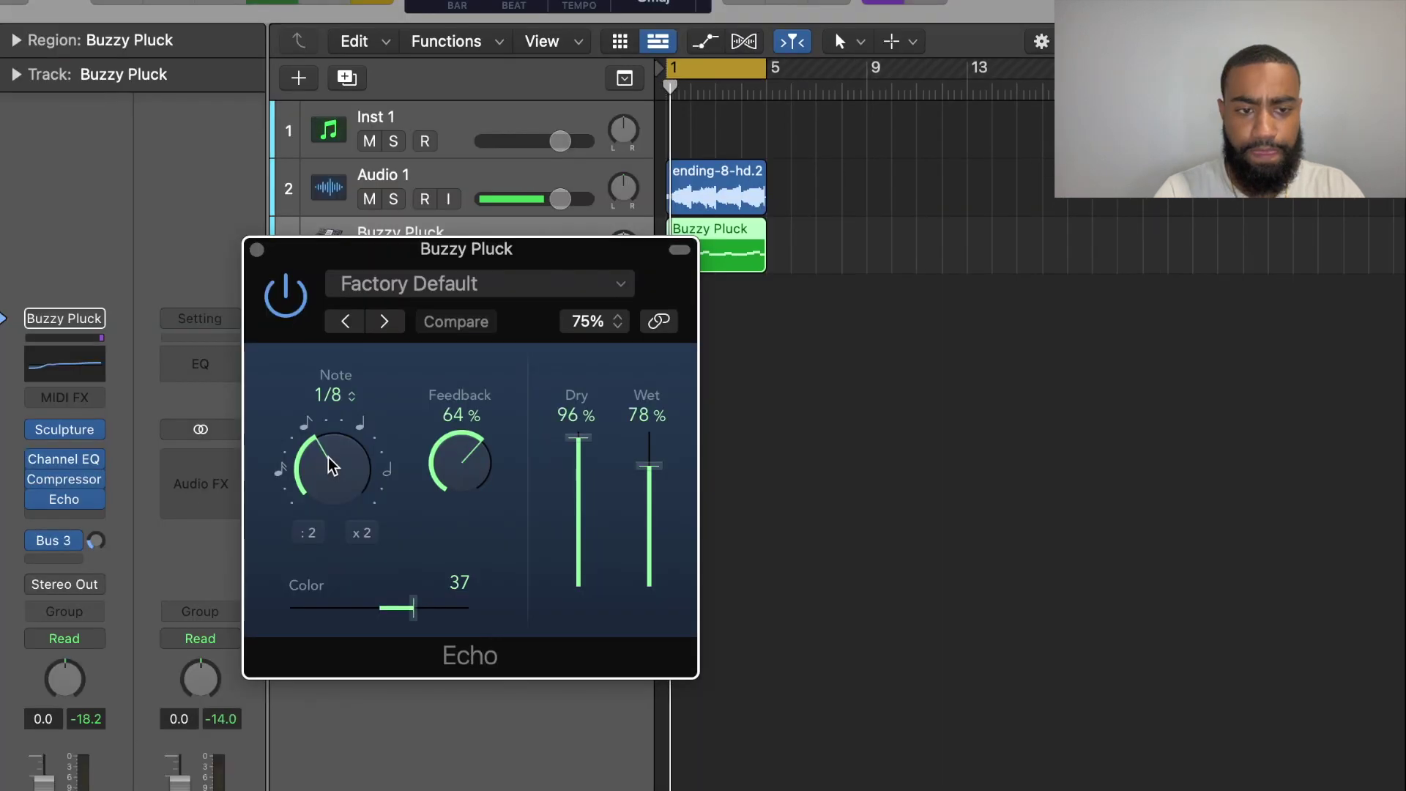
pyautogui.press('space')
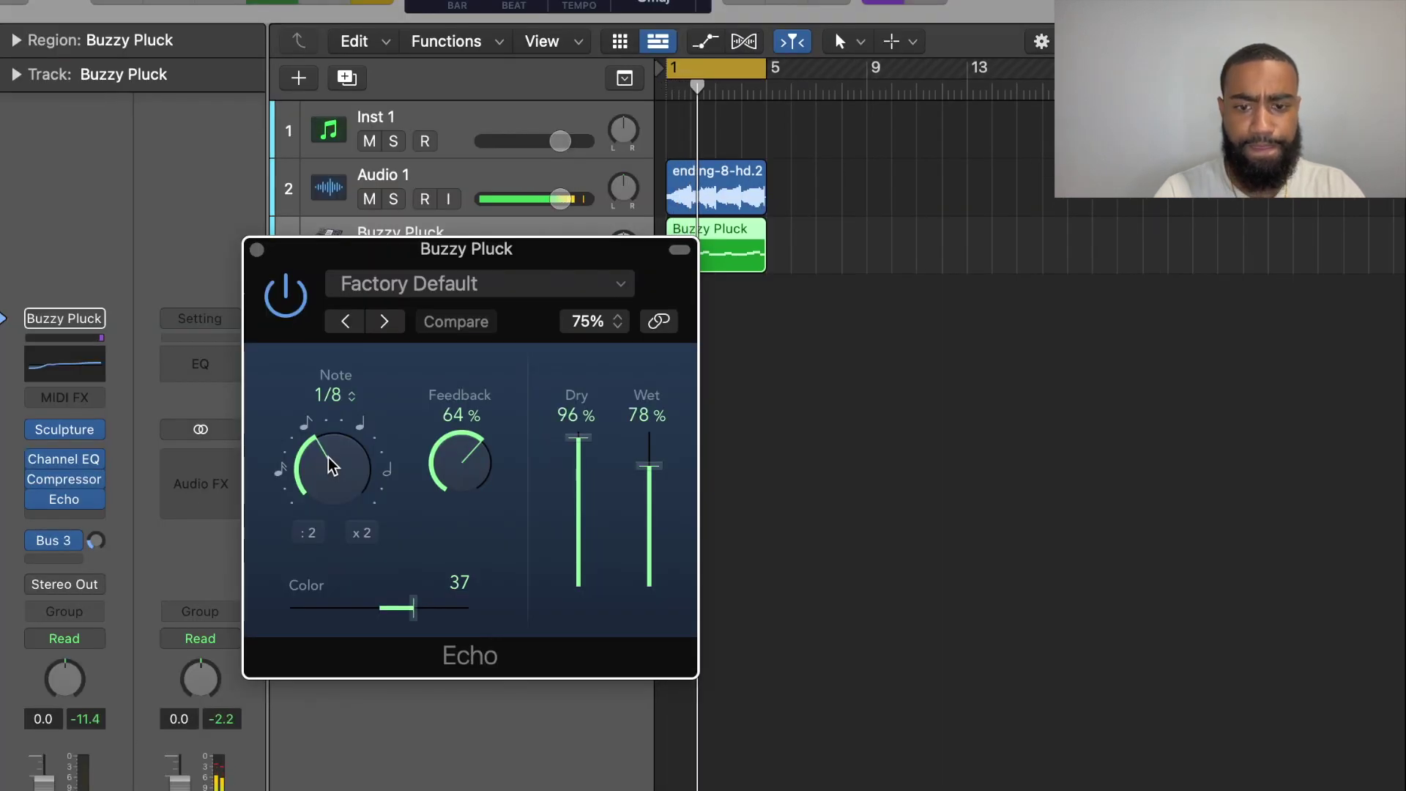
pyautogui.moveTo(330, 466); pyautogui.dragTo(366, 313)
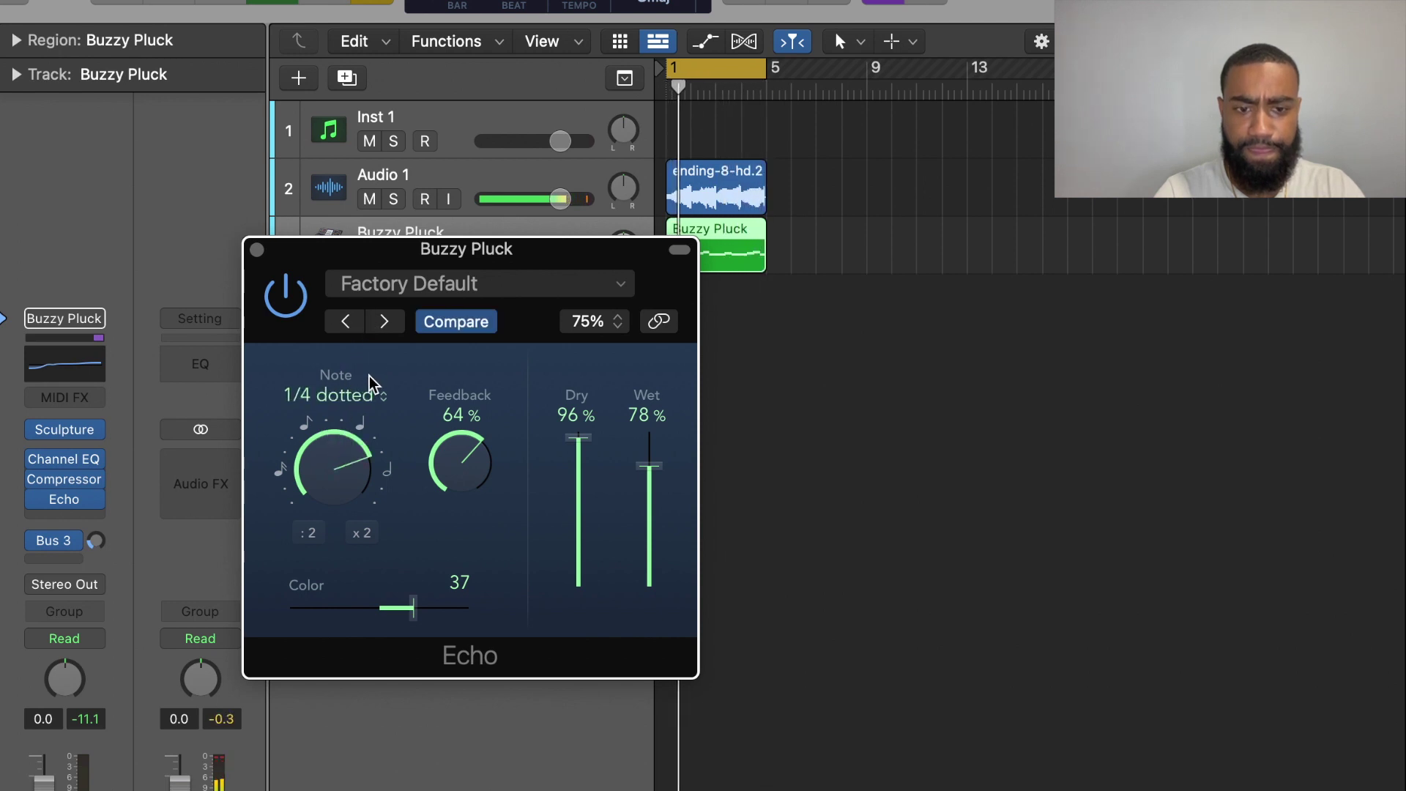
pyautogui.moveTo(370, 383); pyautogui.dragTo(370, 375)
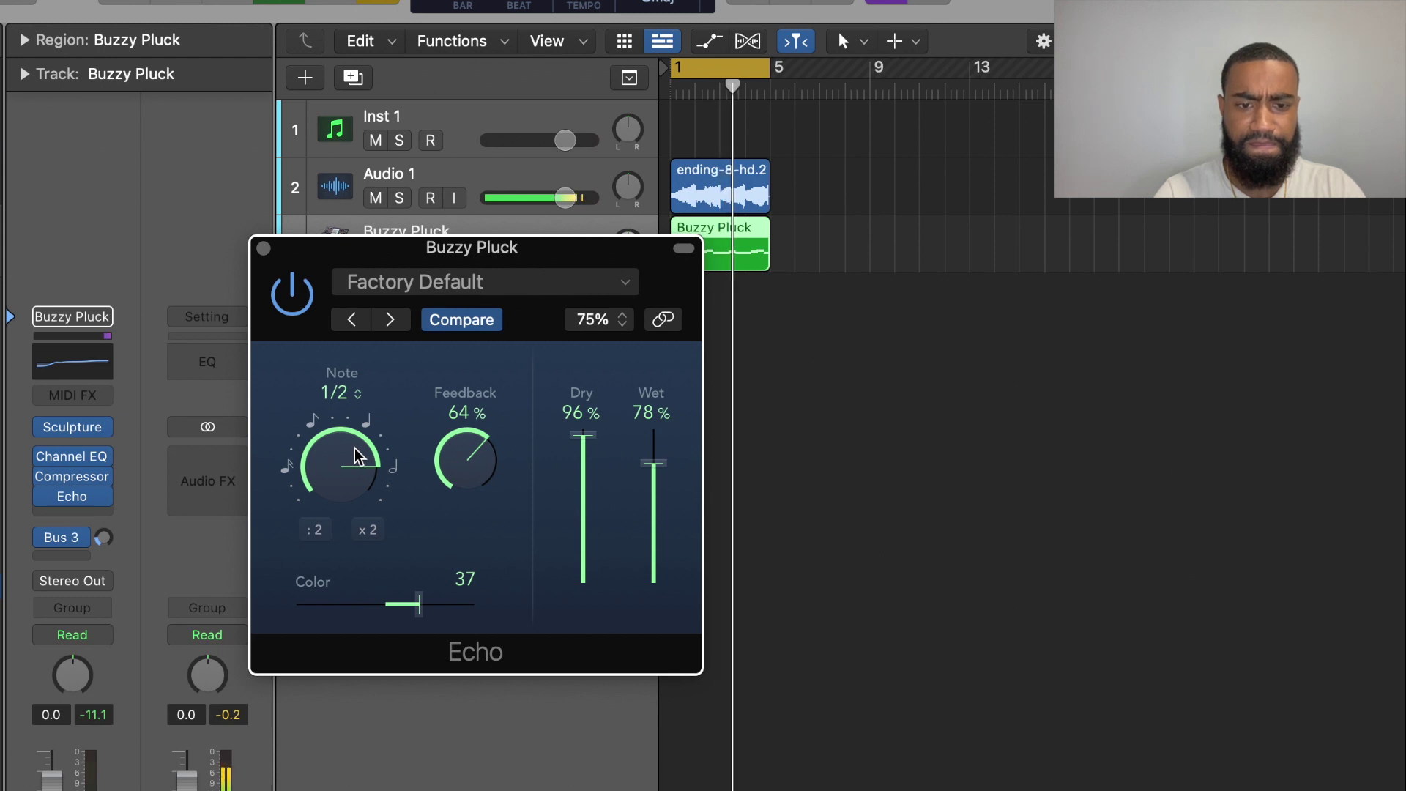
pyautogui.moveTo(357, 456); pyautogui.dragTo(354, 472)
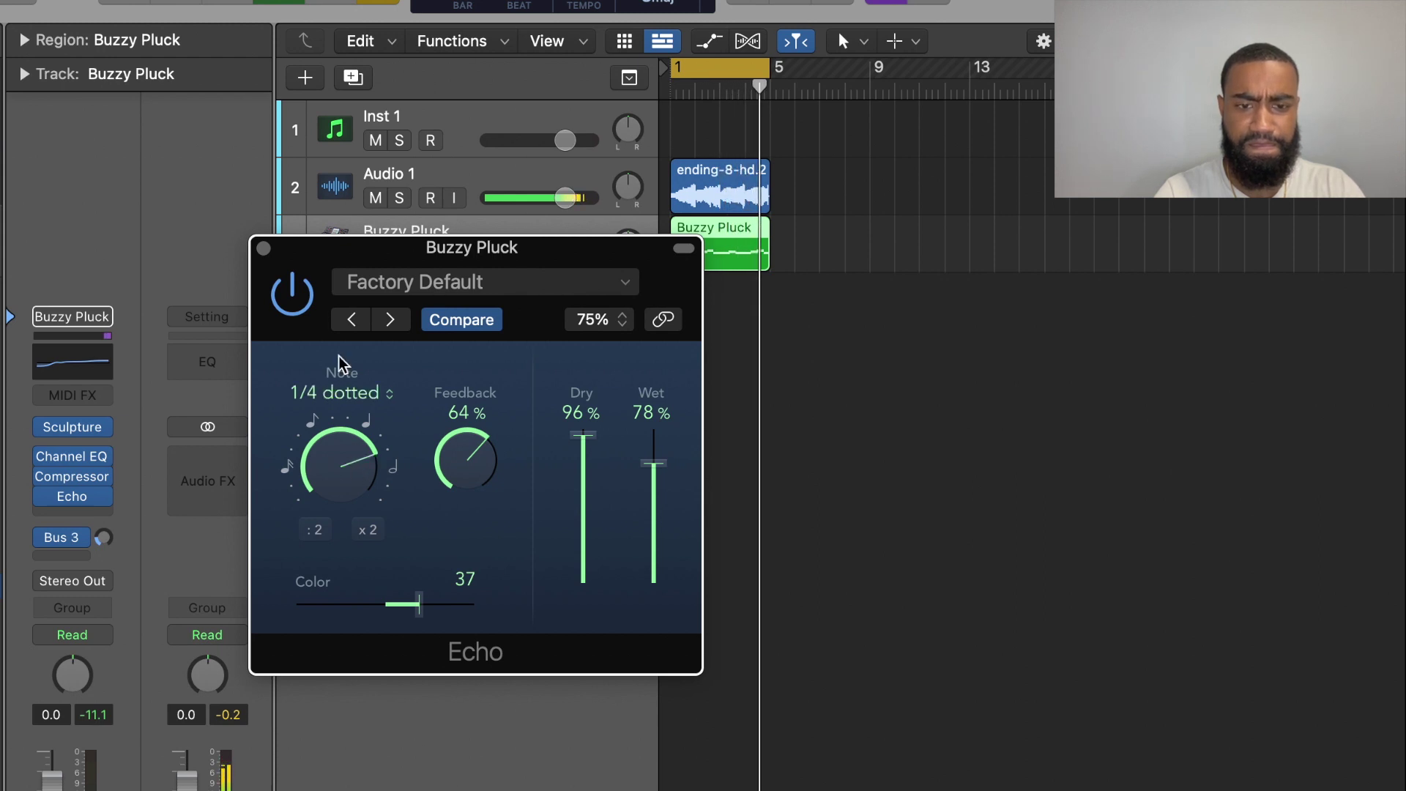
# Lower the Audio 1 sample's volume slightly and nudge the Buzzy Pluck volume up
pyautogui.moveTo(564, 198); pyautogui.dragTo(557, 197)
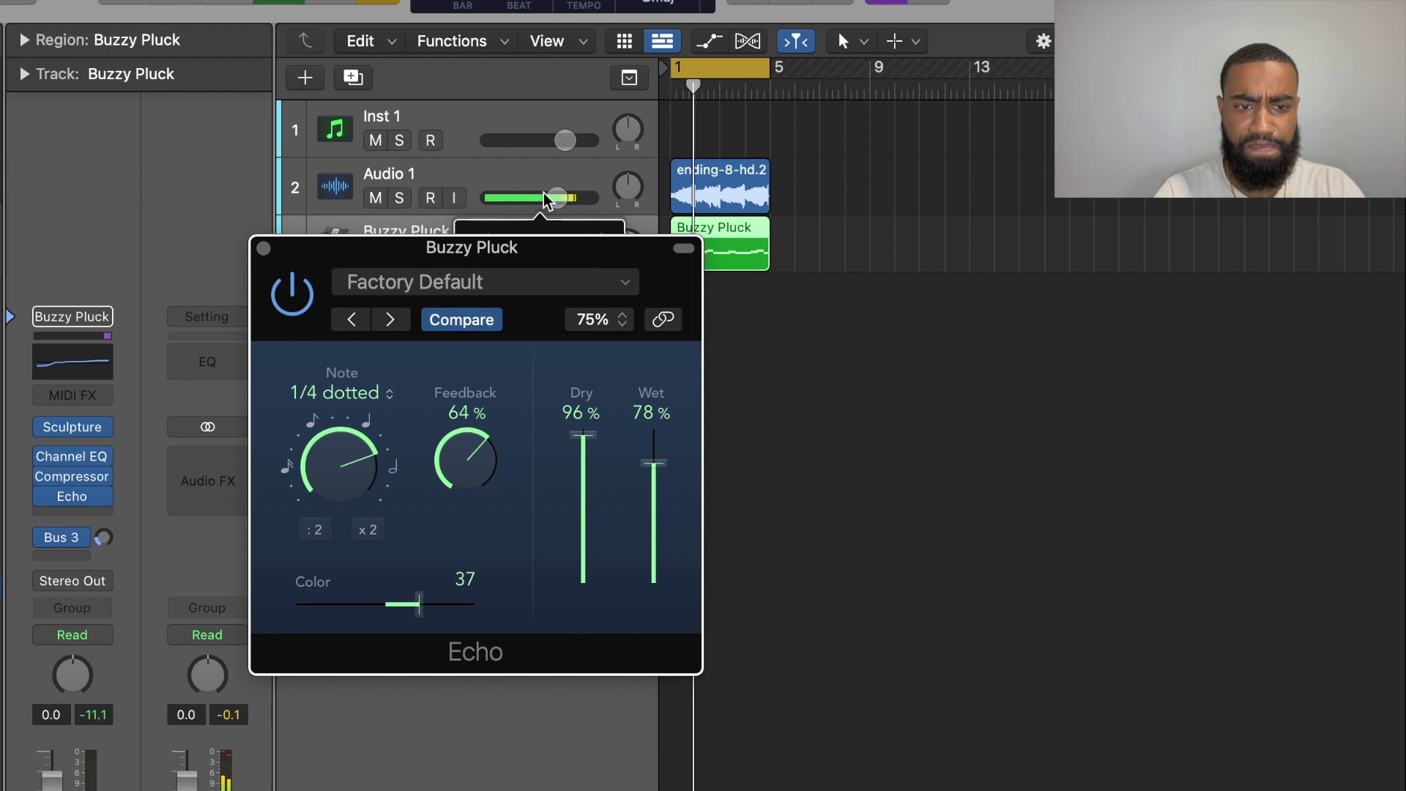
pyautogui.click(263, 249)
pyautogui.moveTo(568, 255); pyautogui.dragTo(565, 255)
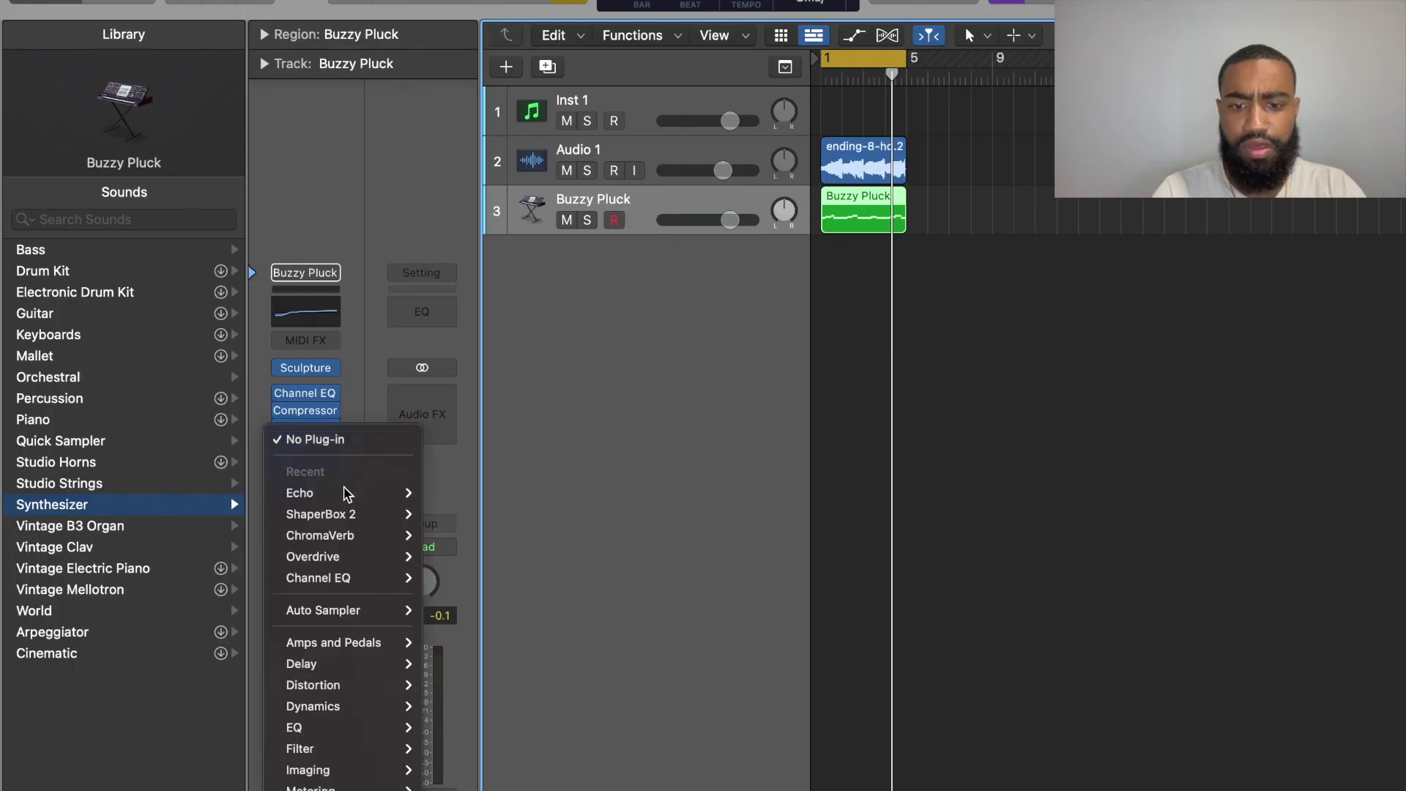
# Insert ShaperBox 2 after Echo and load Phaser-like from the Fluid Flow pack's page 2
pyautogui.click(315, 534)
pyautogui.click(642, 790)
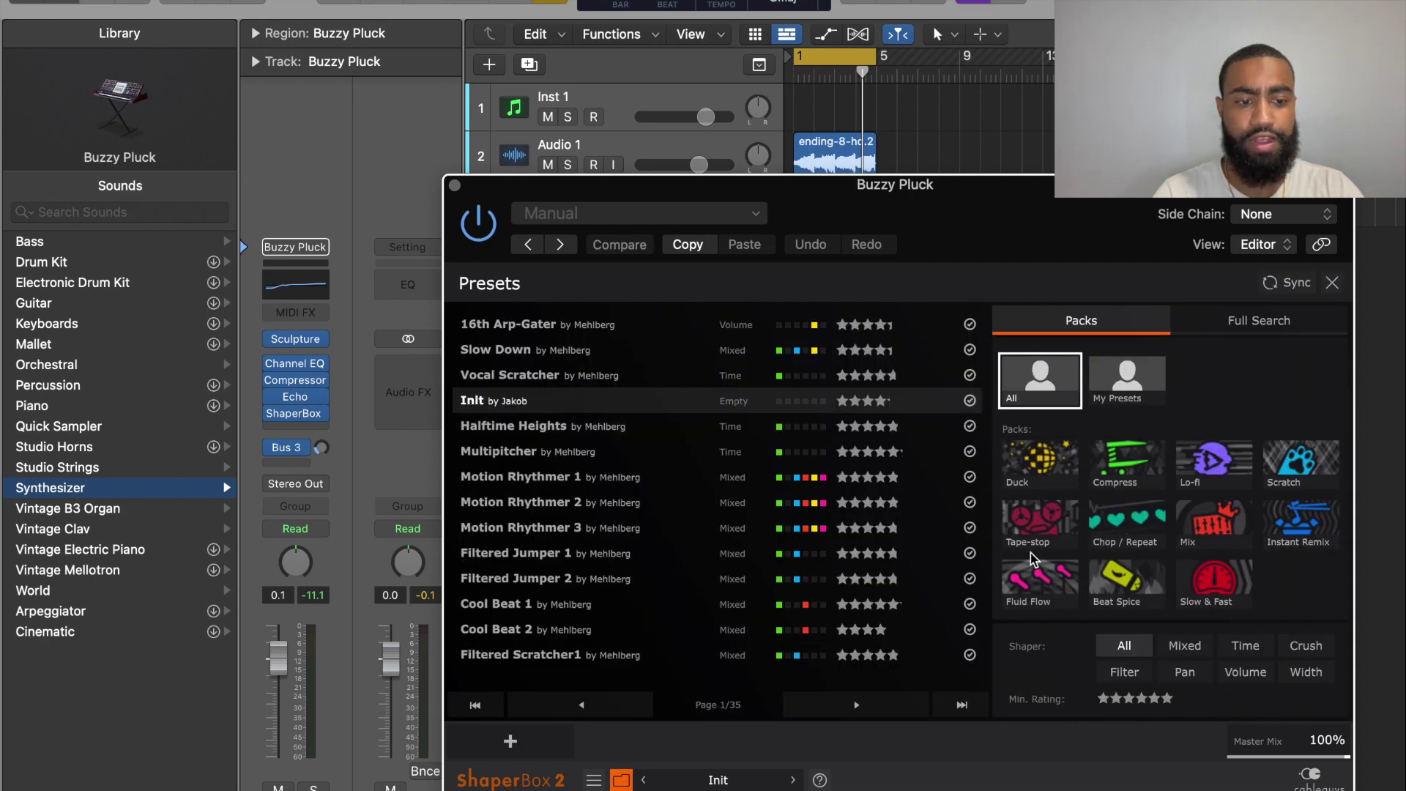
pyautogui.click(1040, 584)
pyautogui.click(857, 705)
pyautogui.click(561, 375)
pyautogui.press('space')
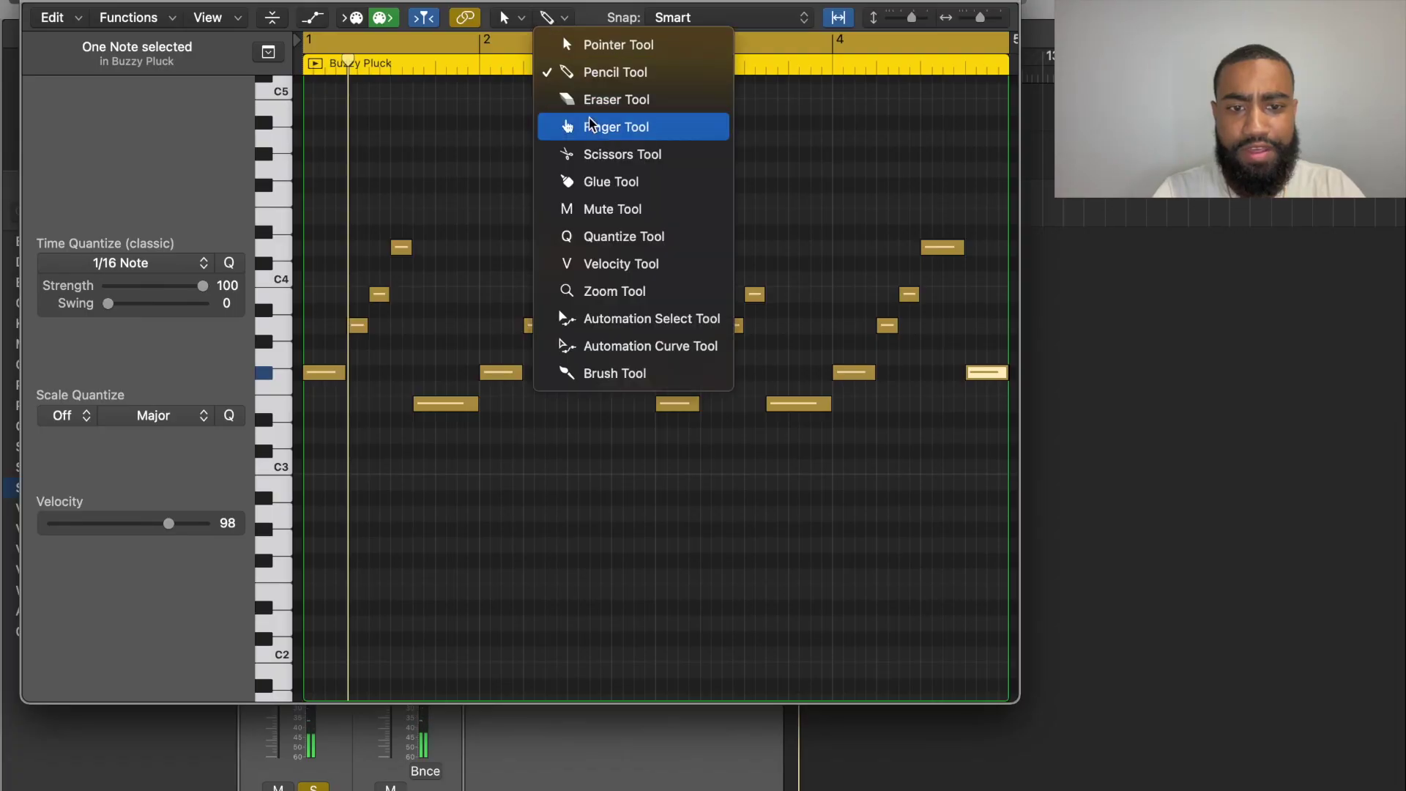
# Cut an early Buzzy Pluck note in two with the Scissors Tool and play the region back
pyautogui.click(578, 154)
pyautogui.press('super+Right')
pyautogui.press('super+Right')
pyautogui.click(380, 330)
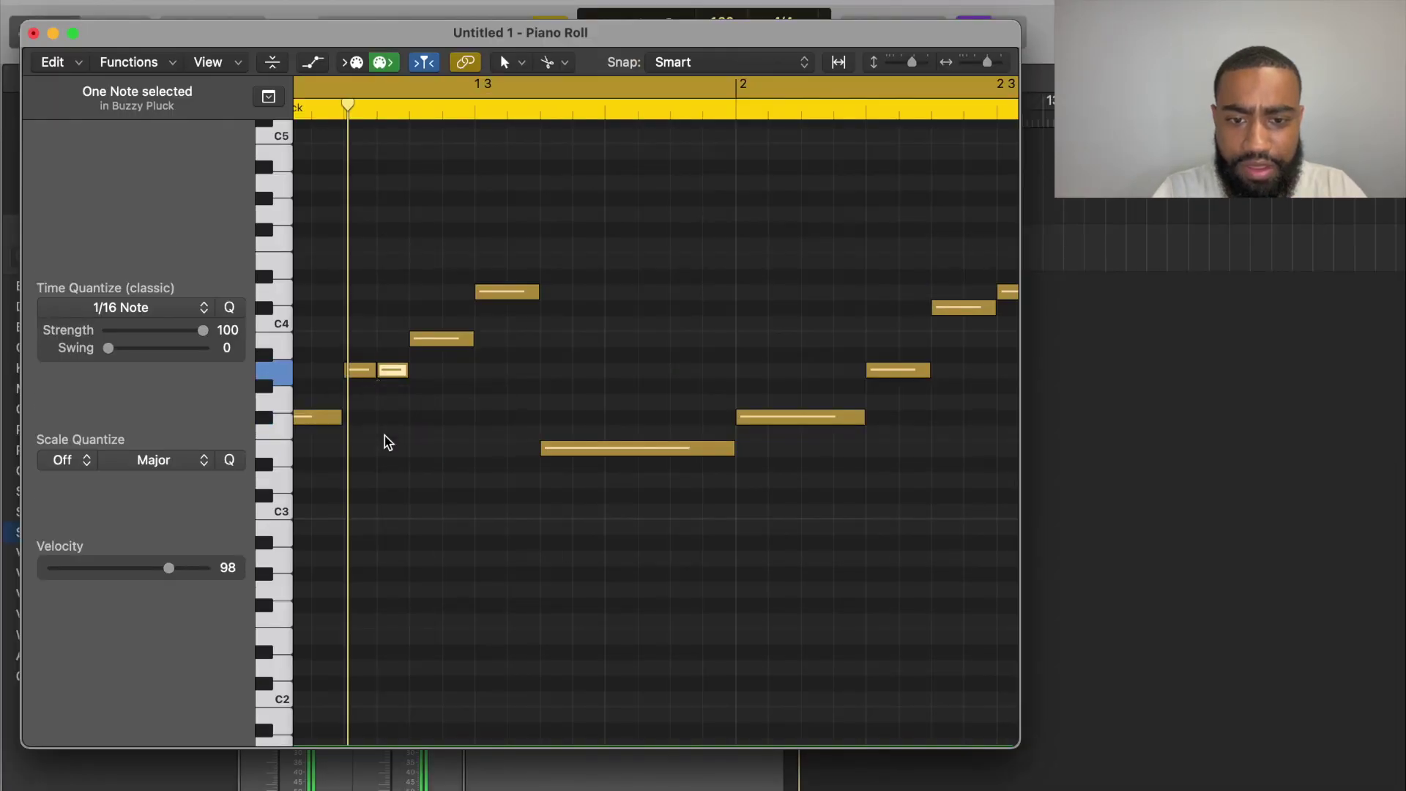
pyautogui.press('space')
pyautogui.hscroll(1, 388, 443)
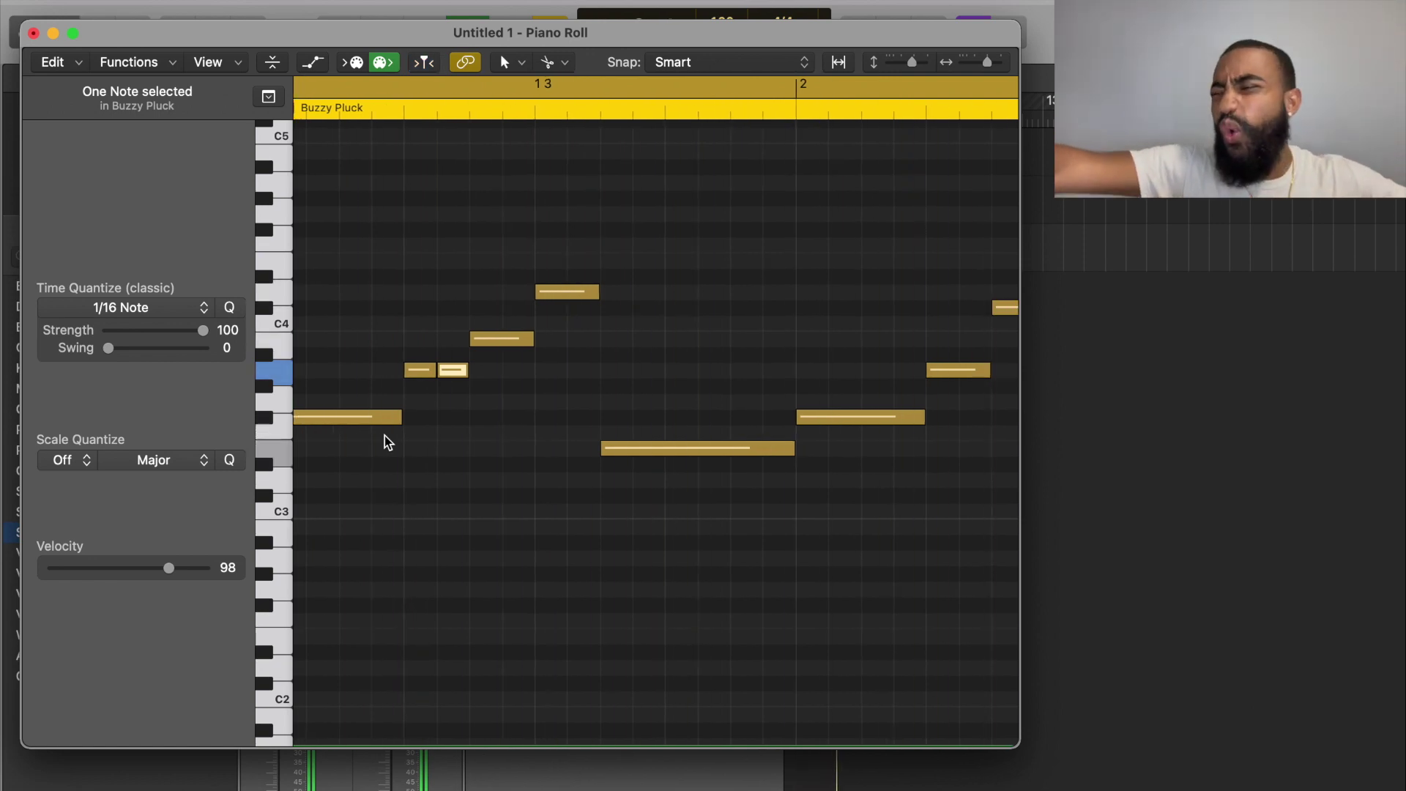
pyautogui.scroll(-5, 388, 442)
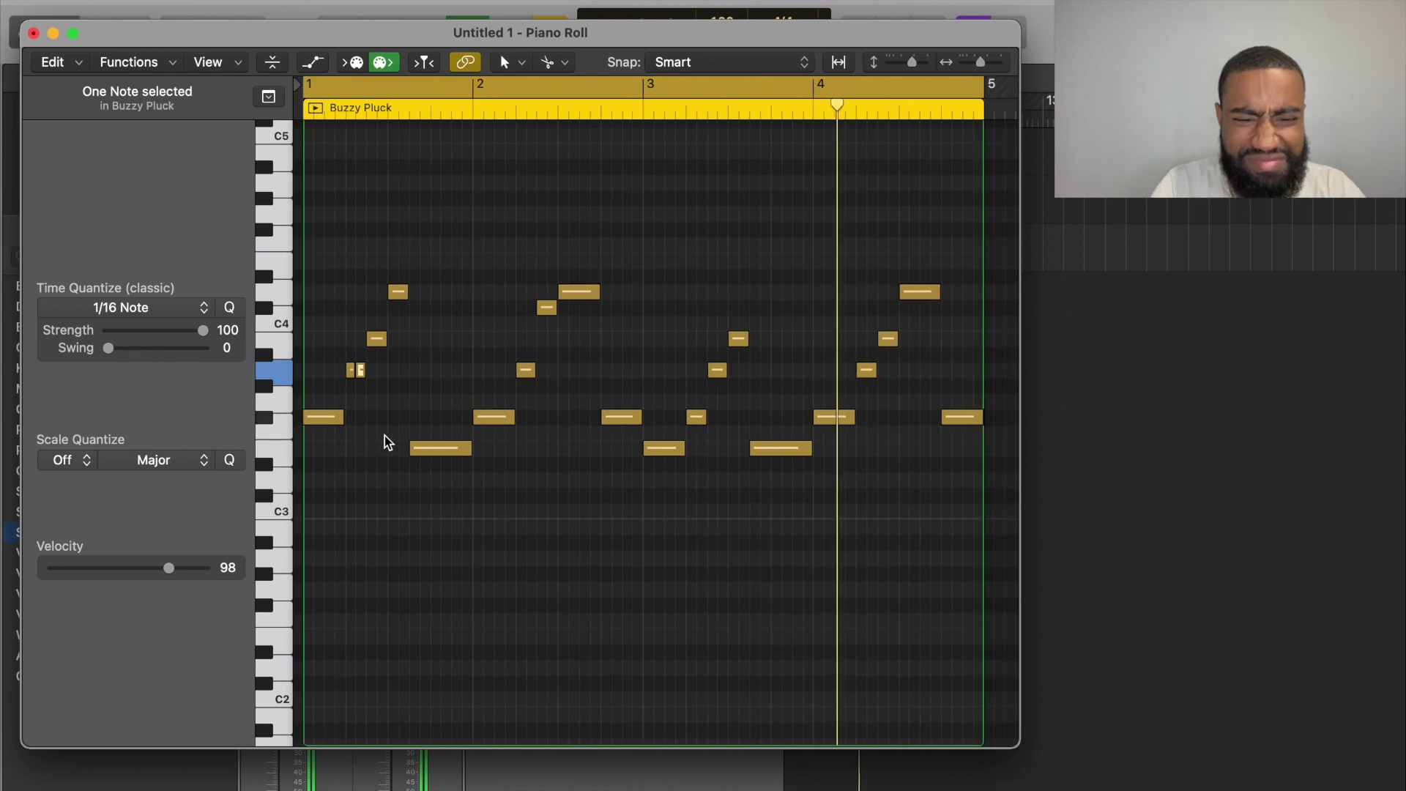
pyautogui.press('super+w')
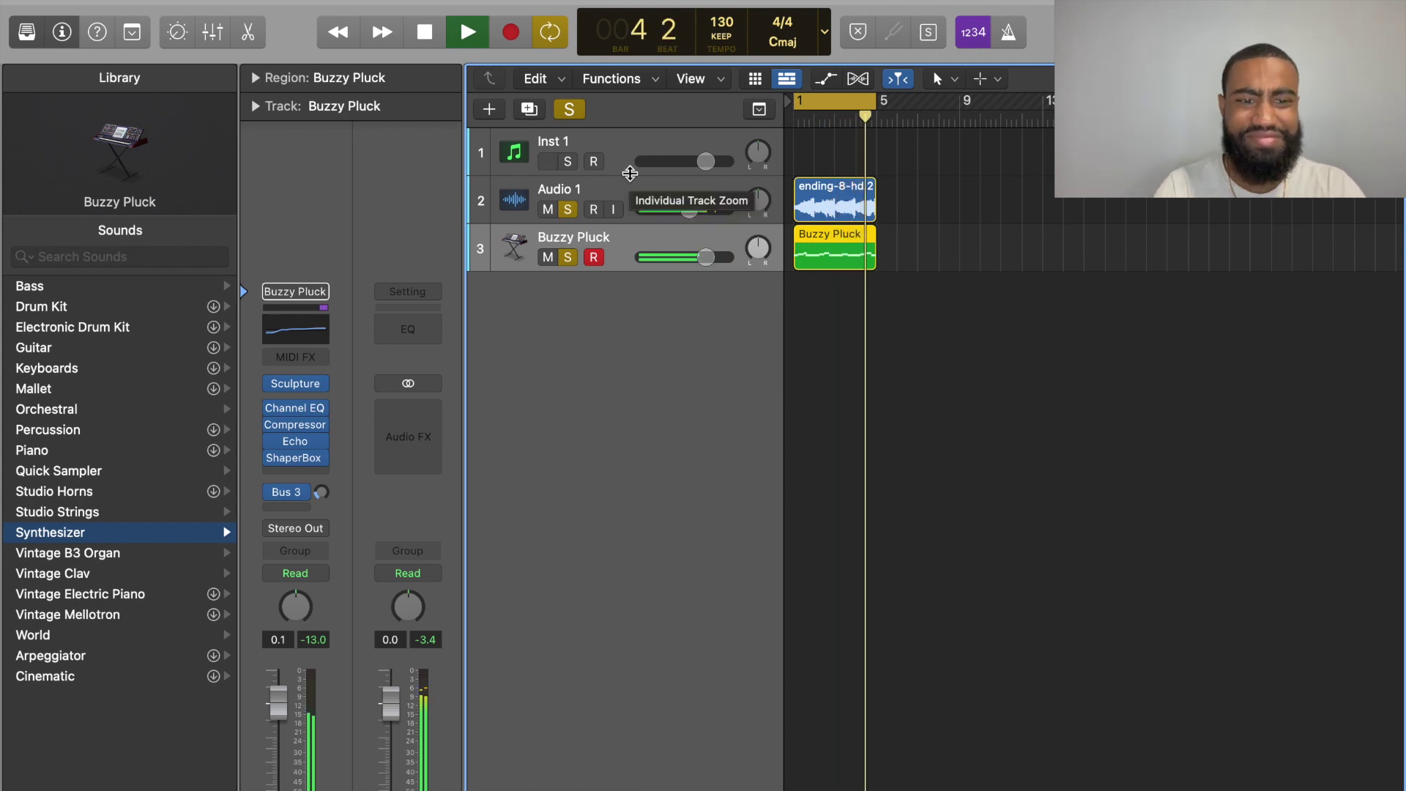
# Add a Software Instrument track with the Digital Meditation pad and audition a few notes
pyautogui.press('space')
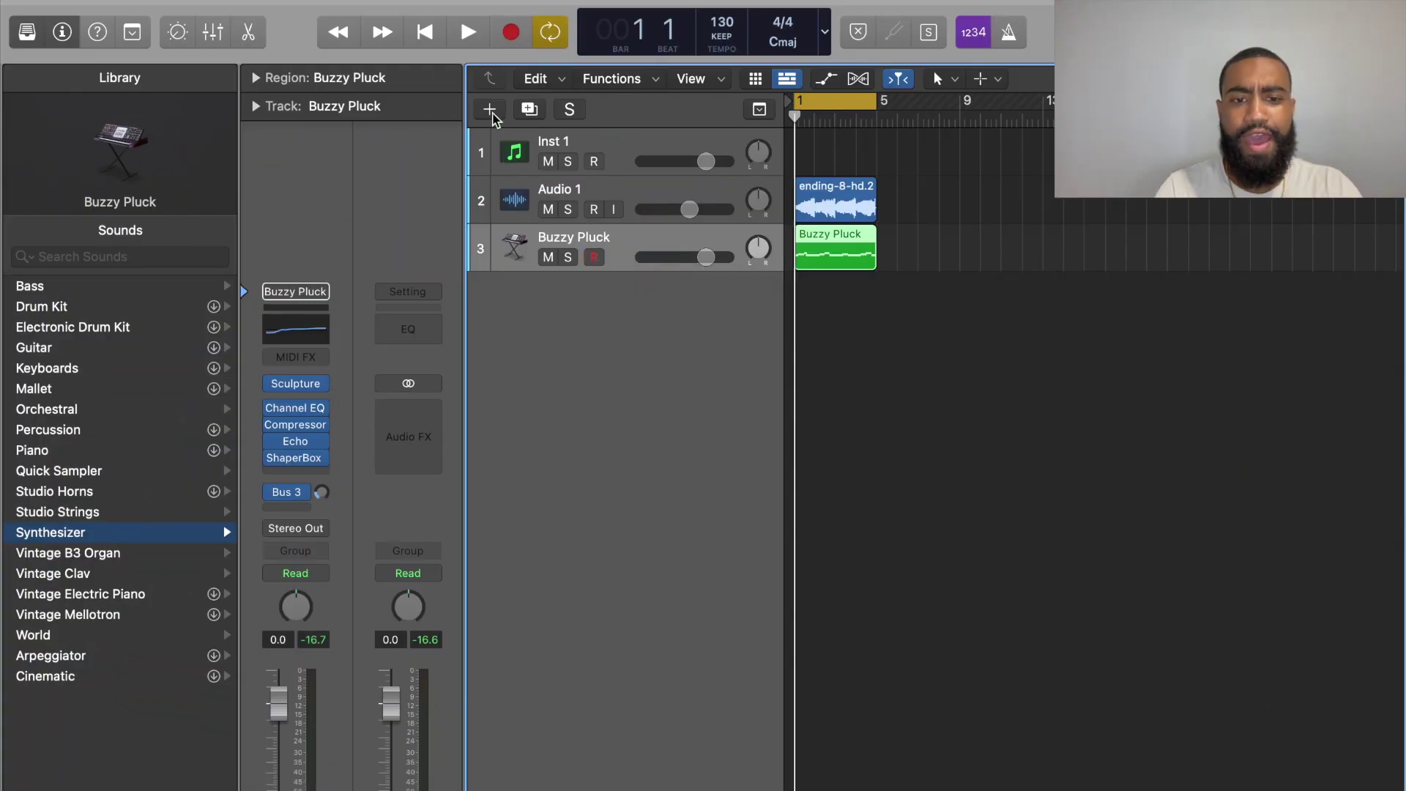
pyautogui.click(489, 109)
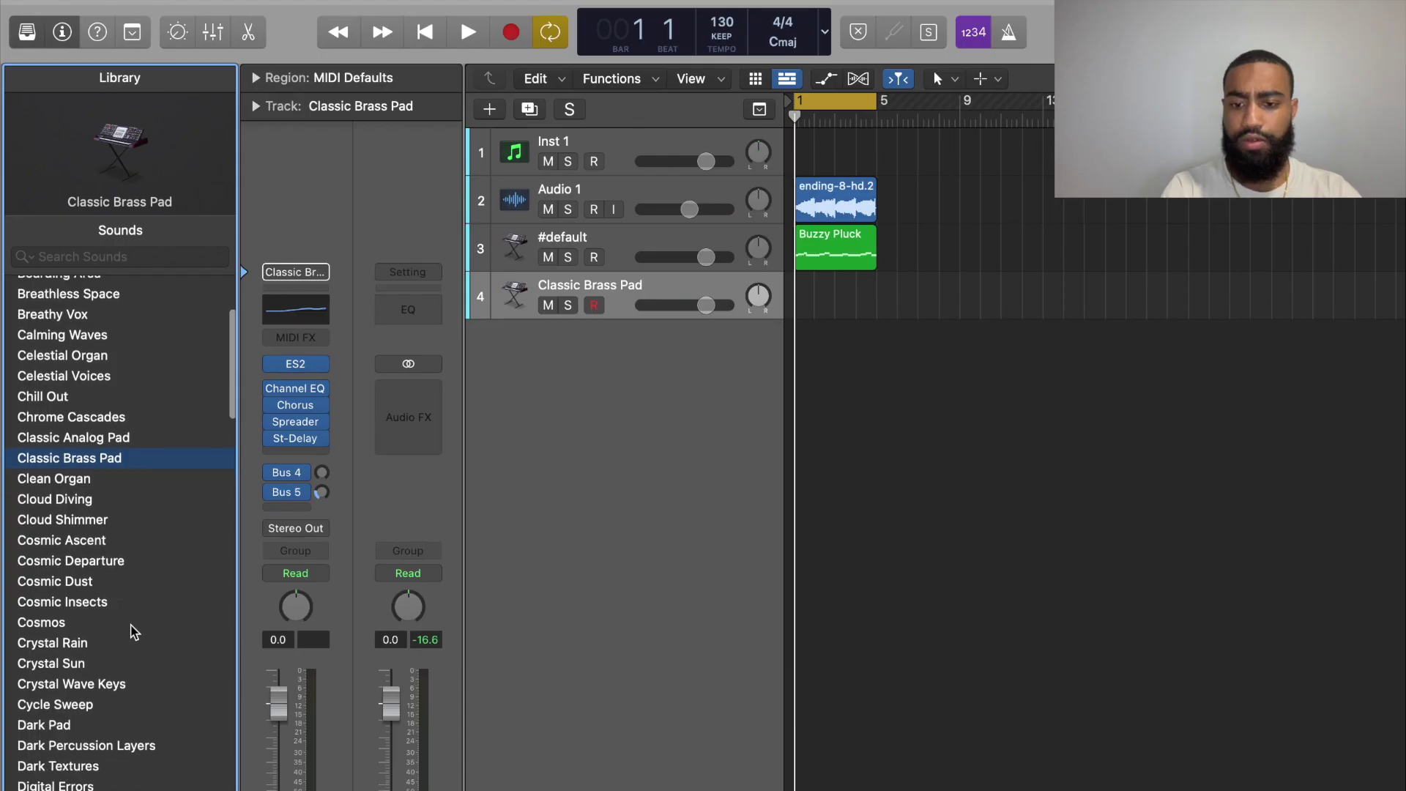
pyautogui.scroll(-5, 130, 630)
pyautogui.click(83, 668)
pyautogui.press('super+k')
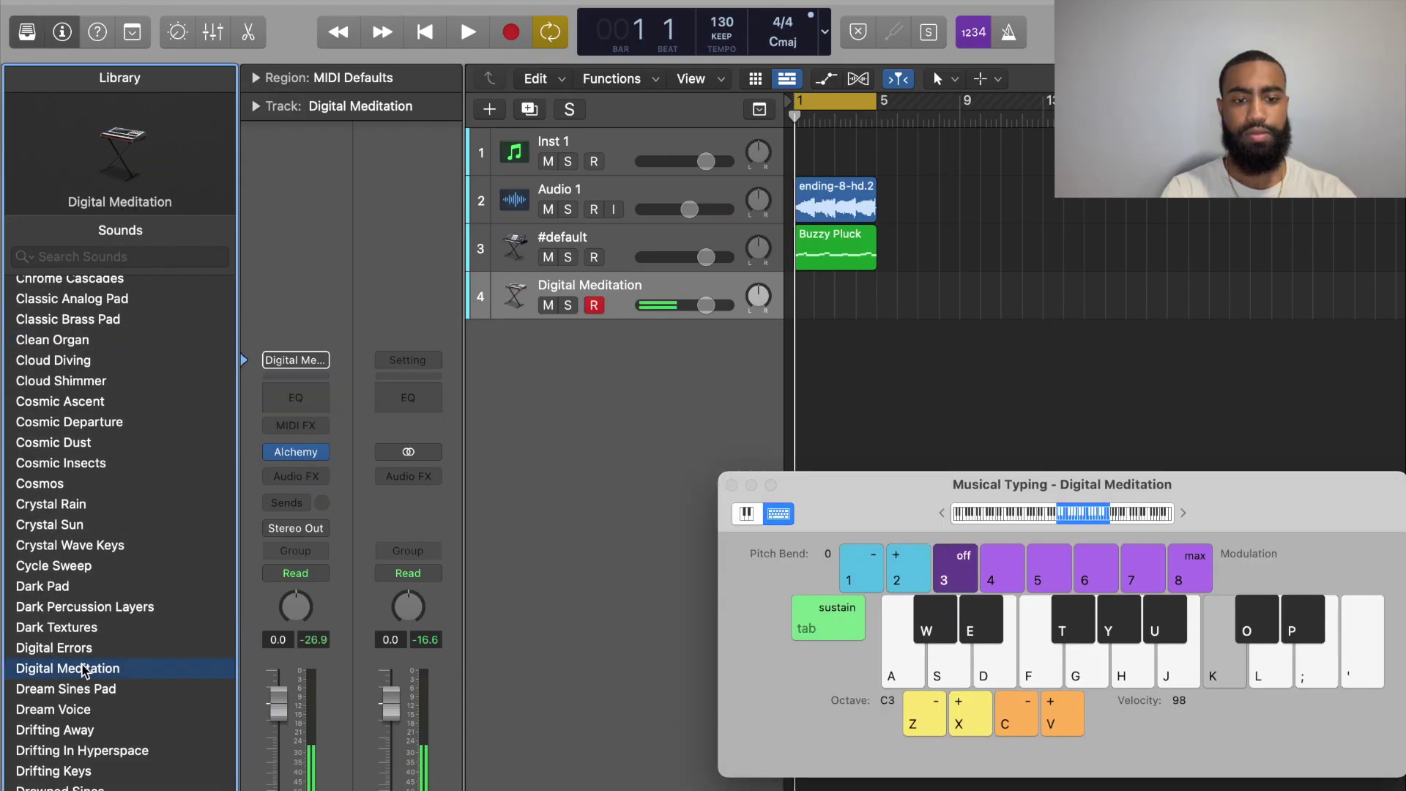
pyautogui.press('f')
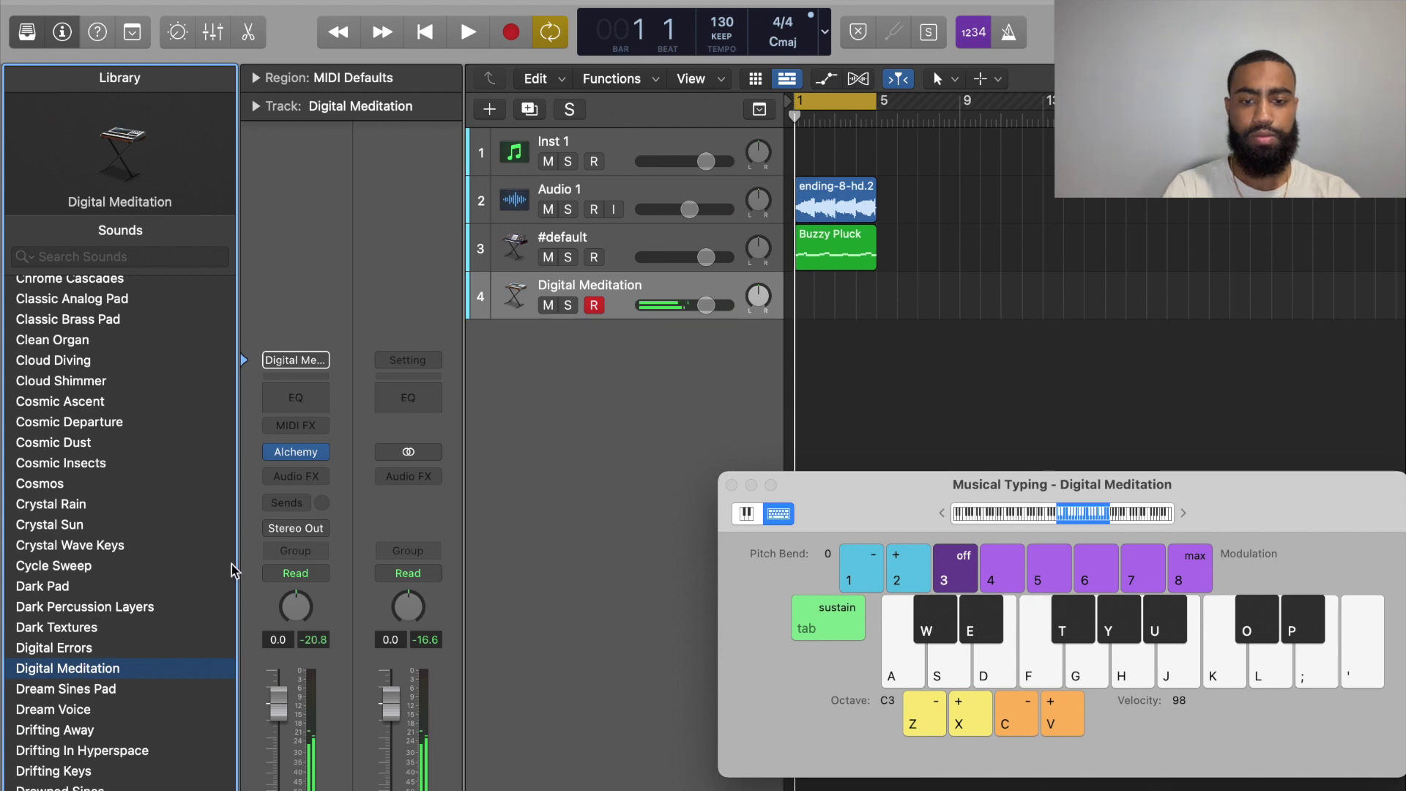
pyautogui.press('f')
pyautogui.press('g')
# Try the Under A Tree and Ebb & Flow variations, then settle on Rhythm Of Life
pyautogui.moveTo(303, 460)
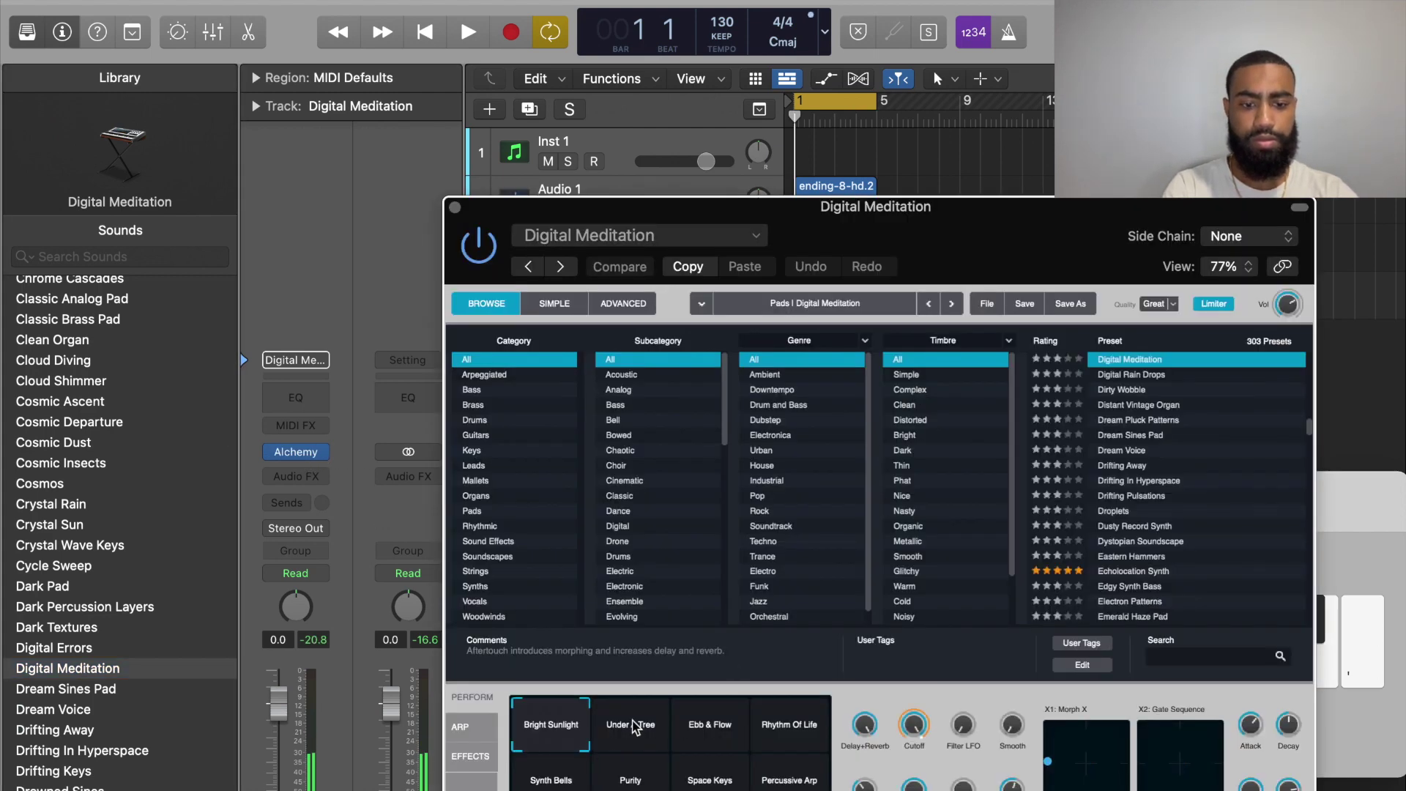
pyautogui.click(633, 727)
pyautogui.click(702, 726)
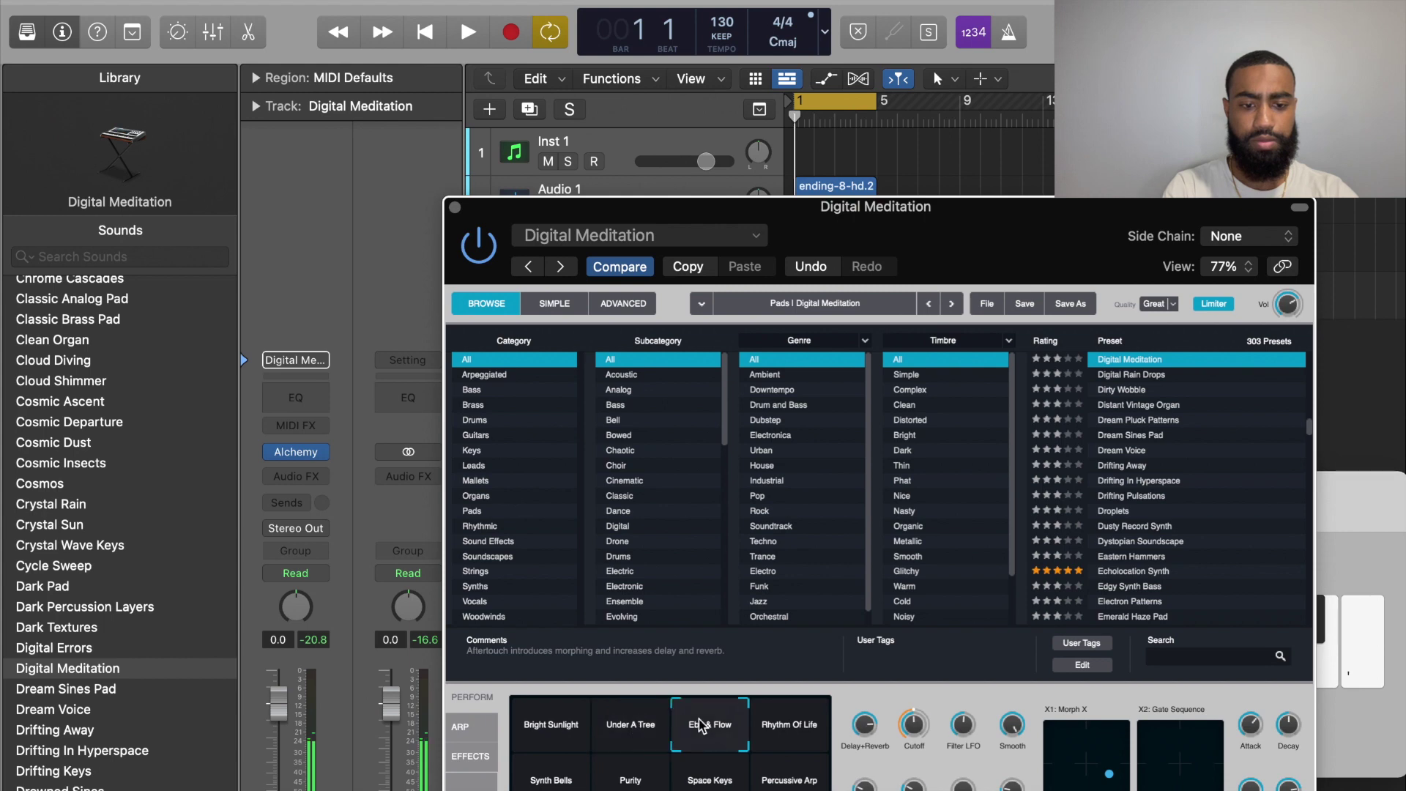
pyautogui.click(768, 733)
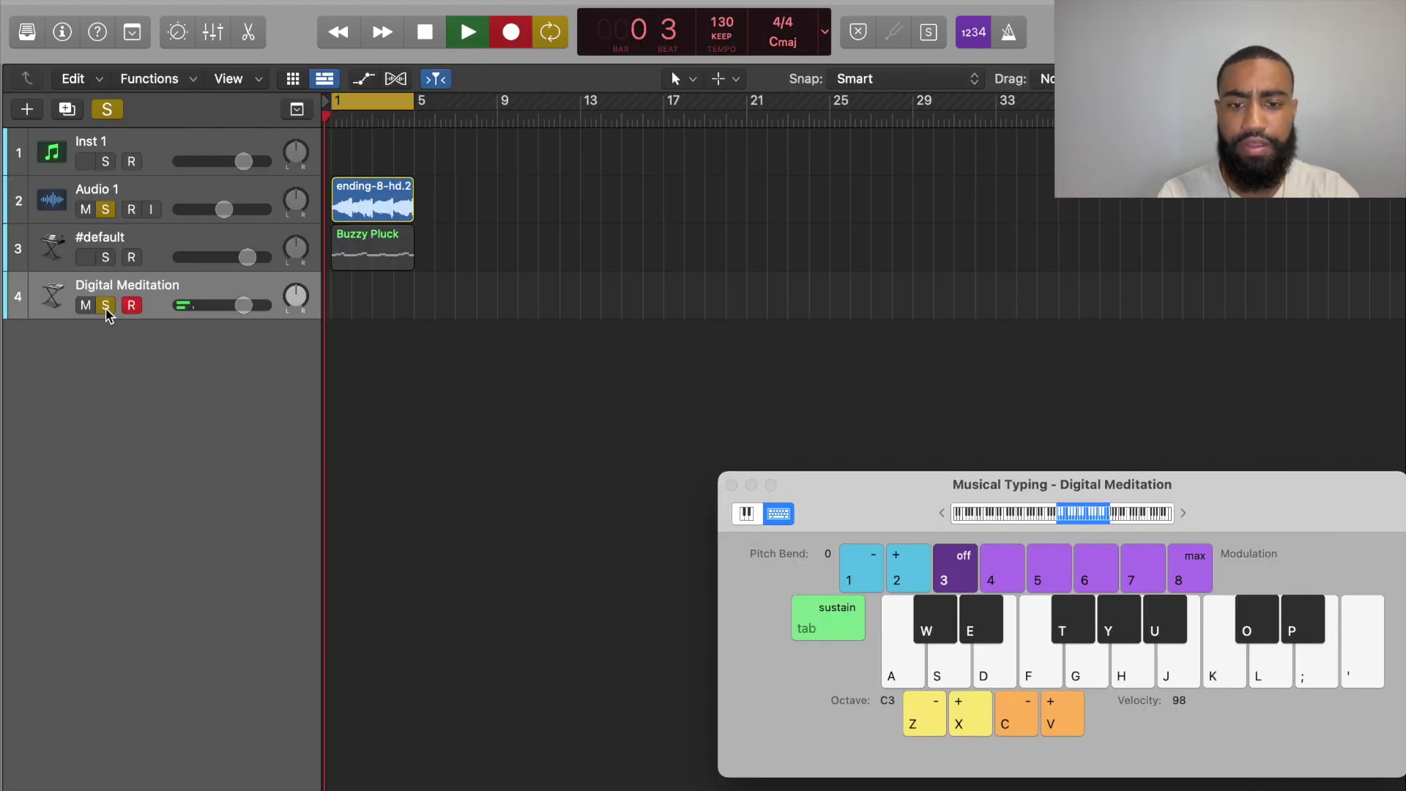
# Record a few Digital Meditation pad notes with Musical Typing
pyautogui.press('l')
pyautogui.press('h')
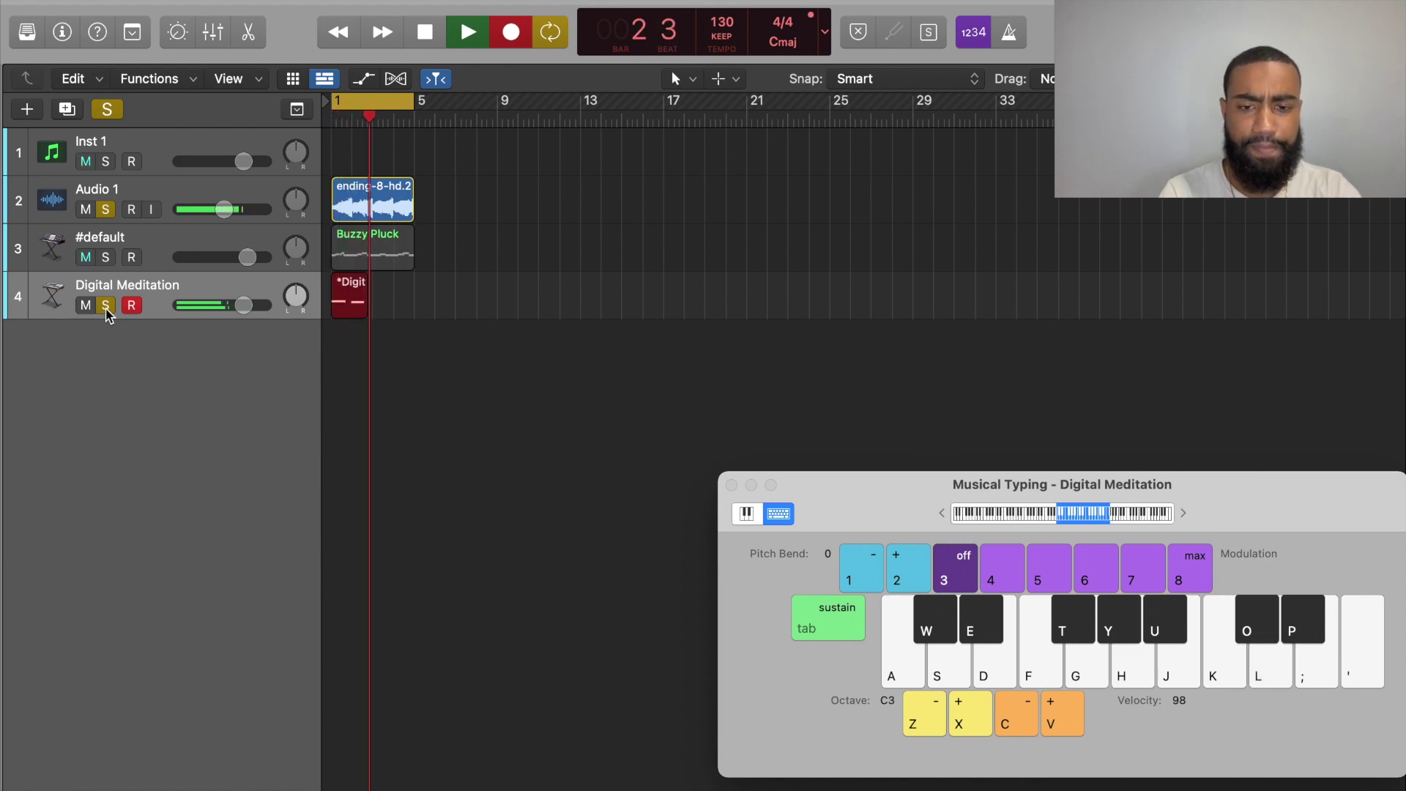
pyautogui.press('t')
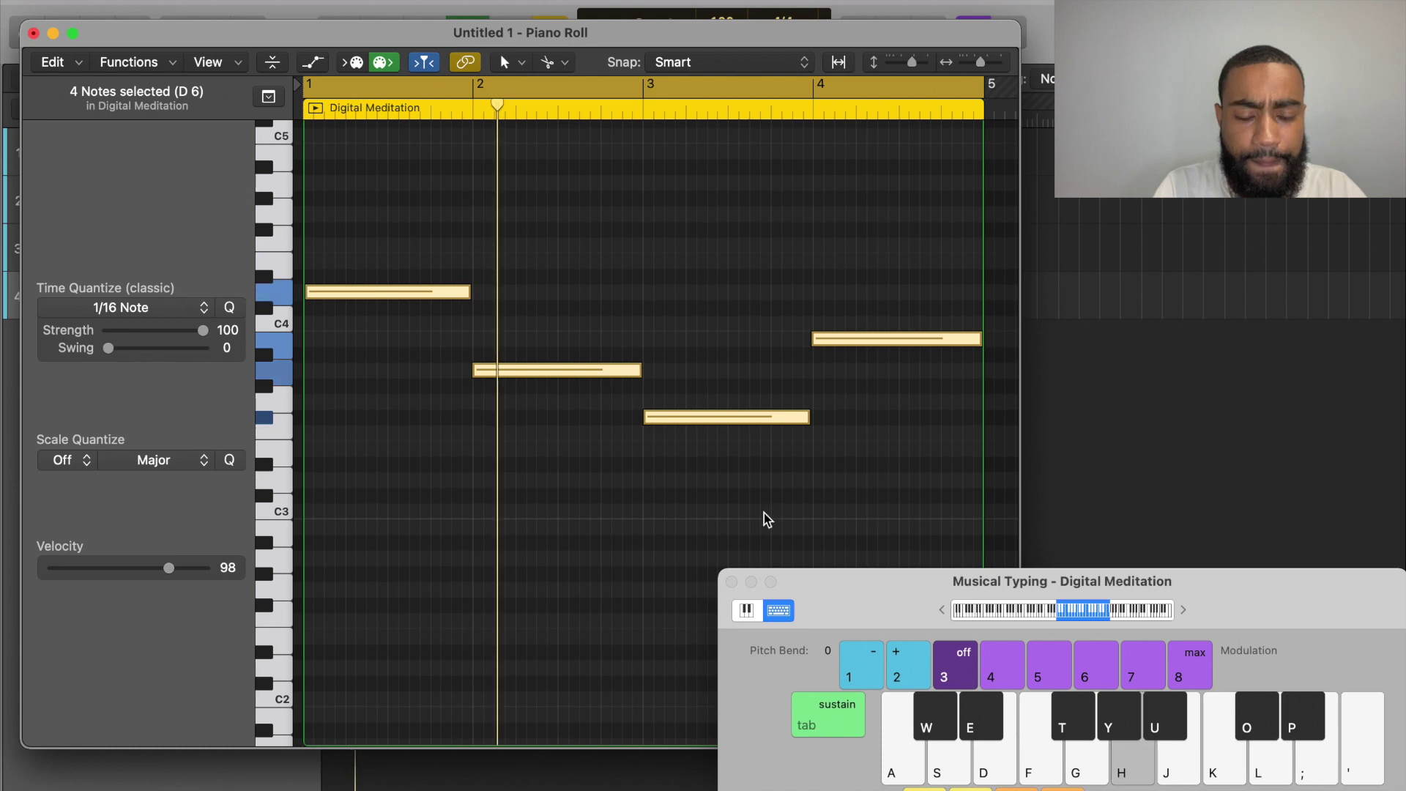
# Turn off the global Solo and lower the Digital Meditation track's volume
pyautogui.click(731, 583)
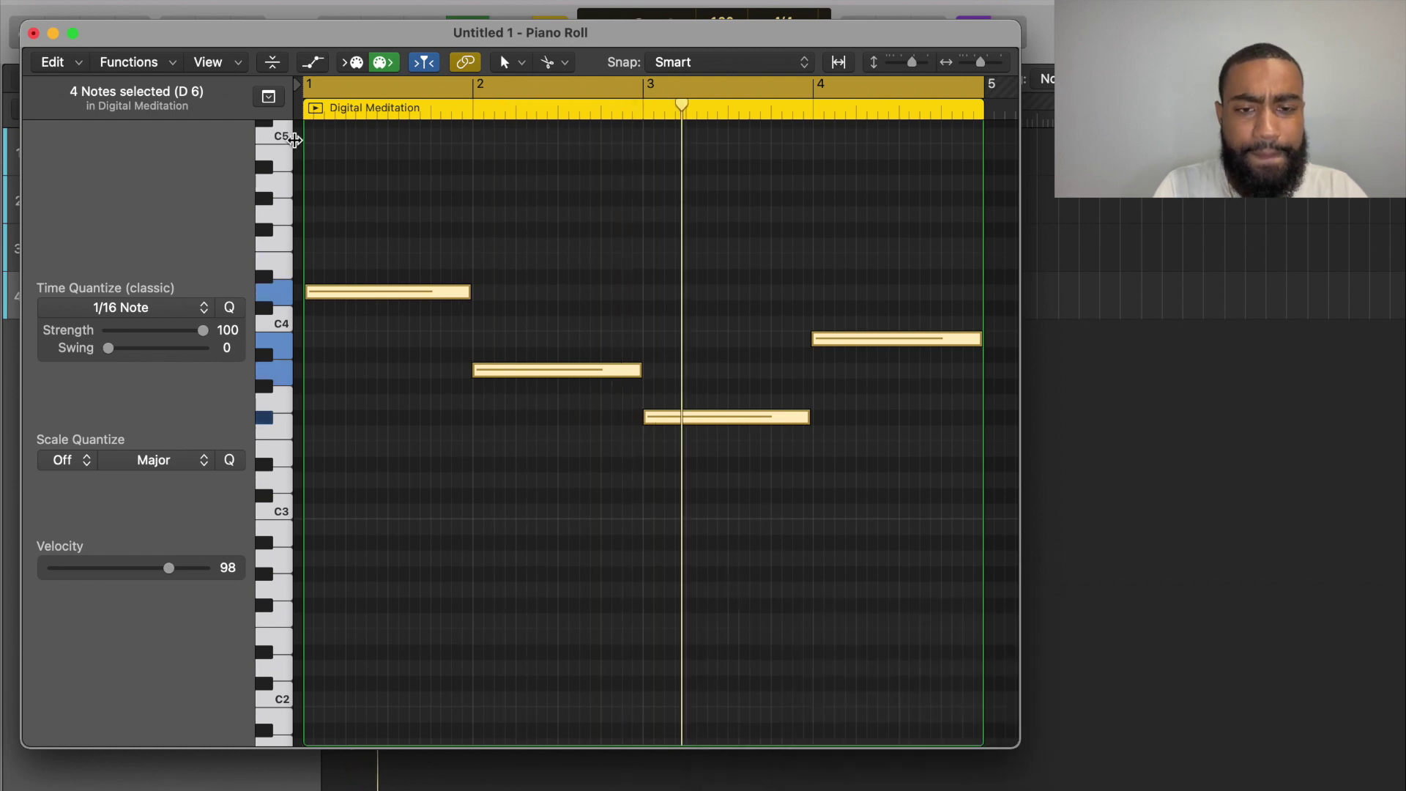
pyautogui.click(33, 34)
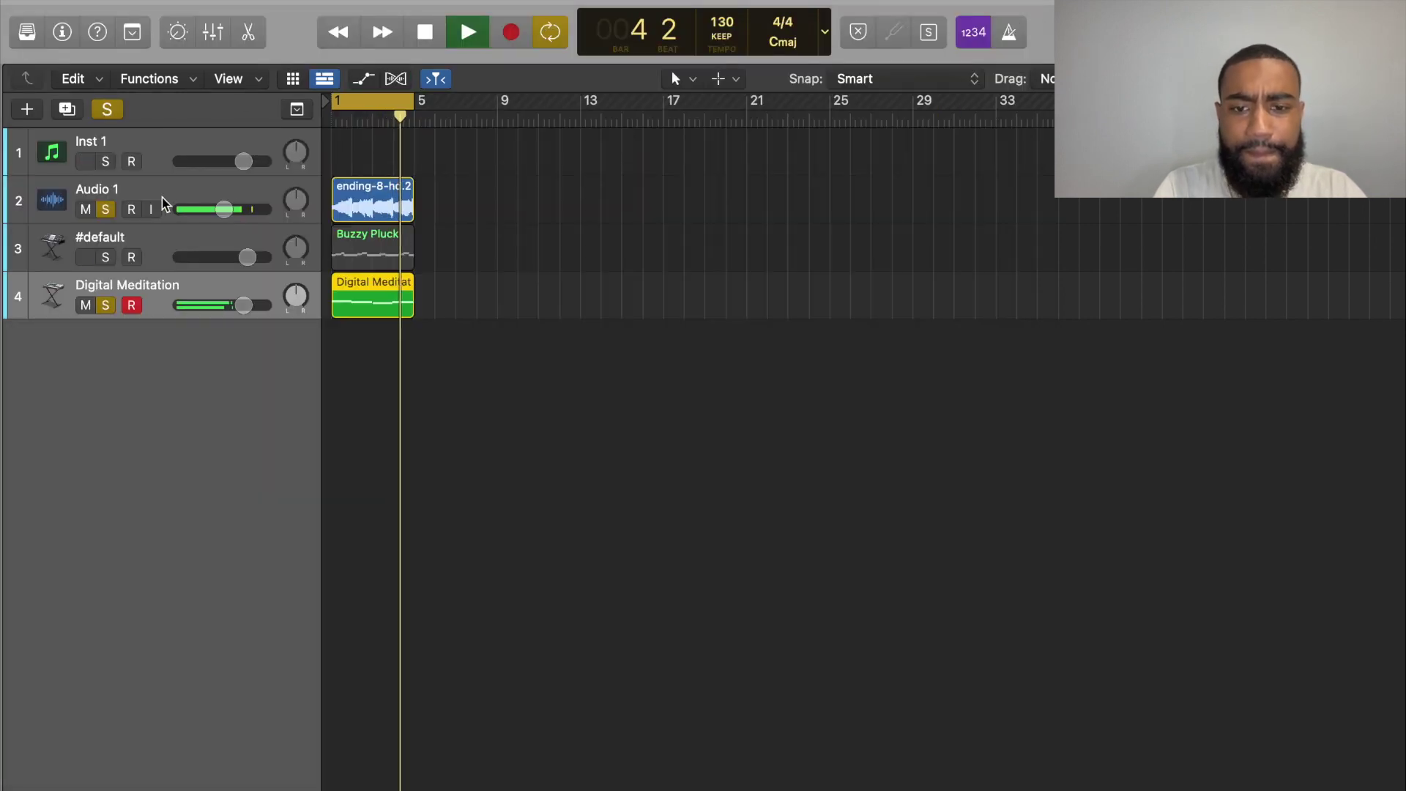
pyautogui.click(107, 109)
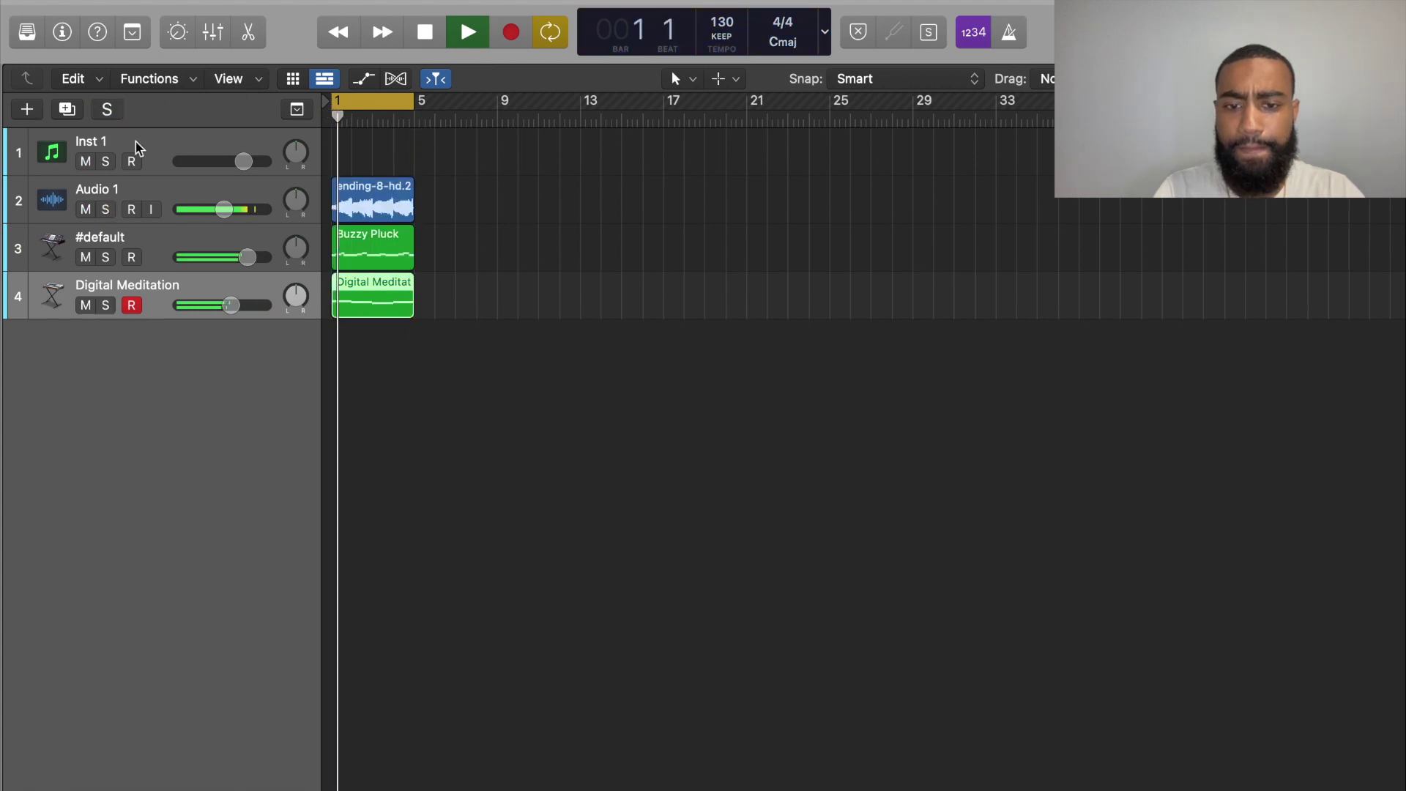
pyautogui.moveTo(243, 305); pyautogui.dragTo(231, 305)
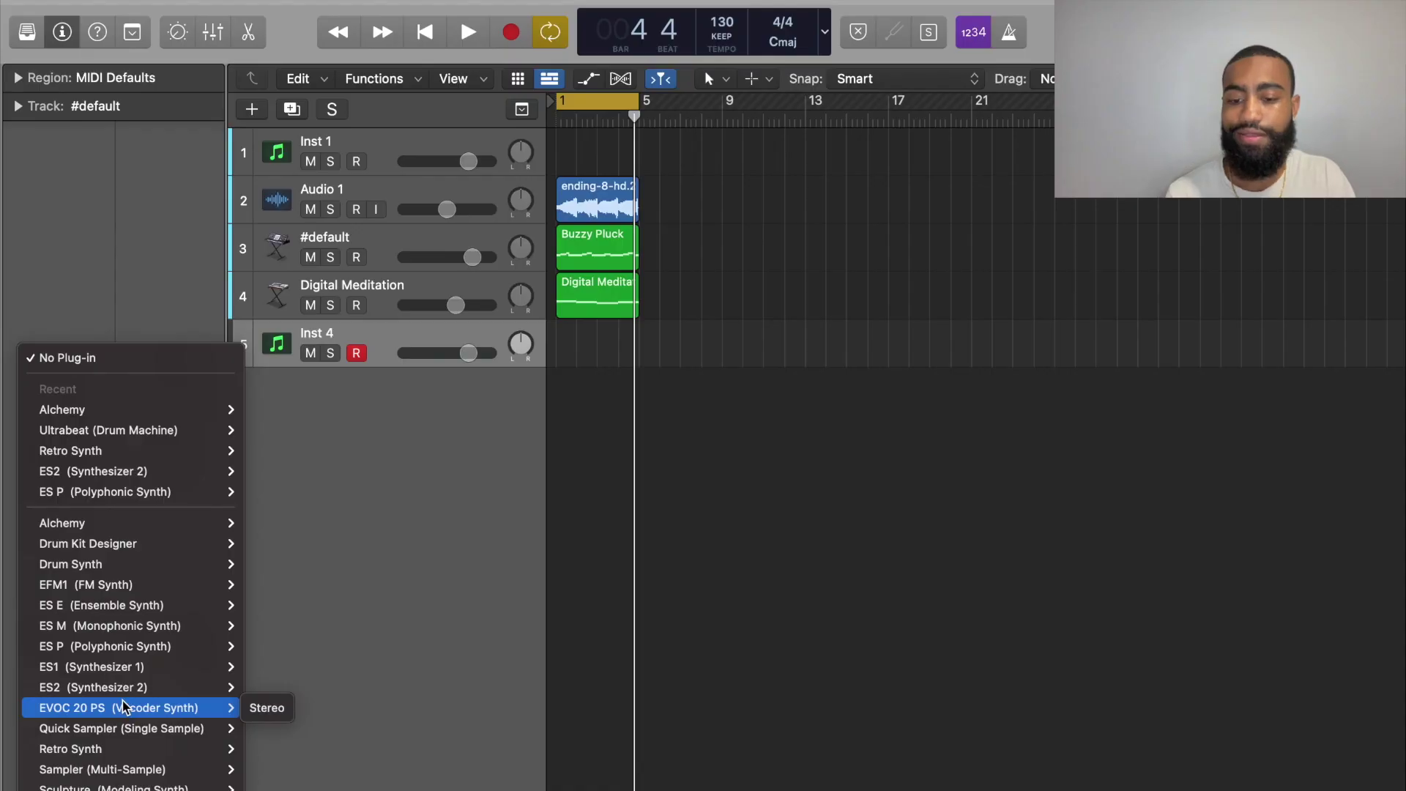
# Load Ultrabeat on the new track, open its sample browser, and lower the track to -5.2 dB
pyautogui.scroll(-3, 122, 707)
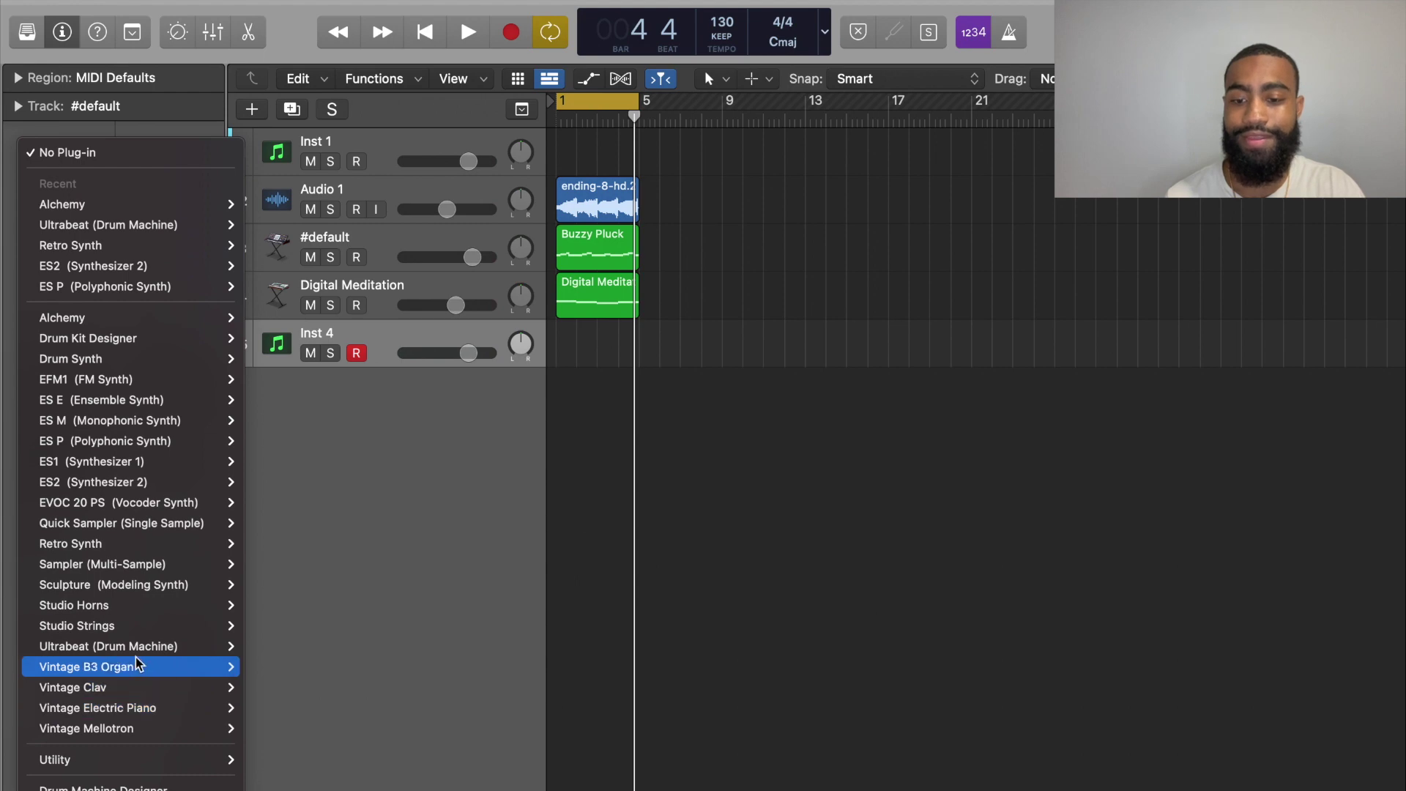
pyautogui.click(96, 644)
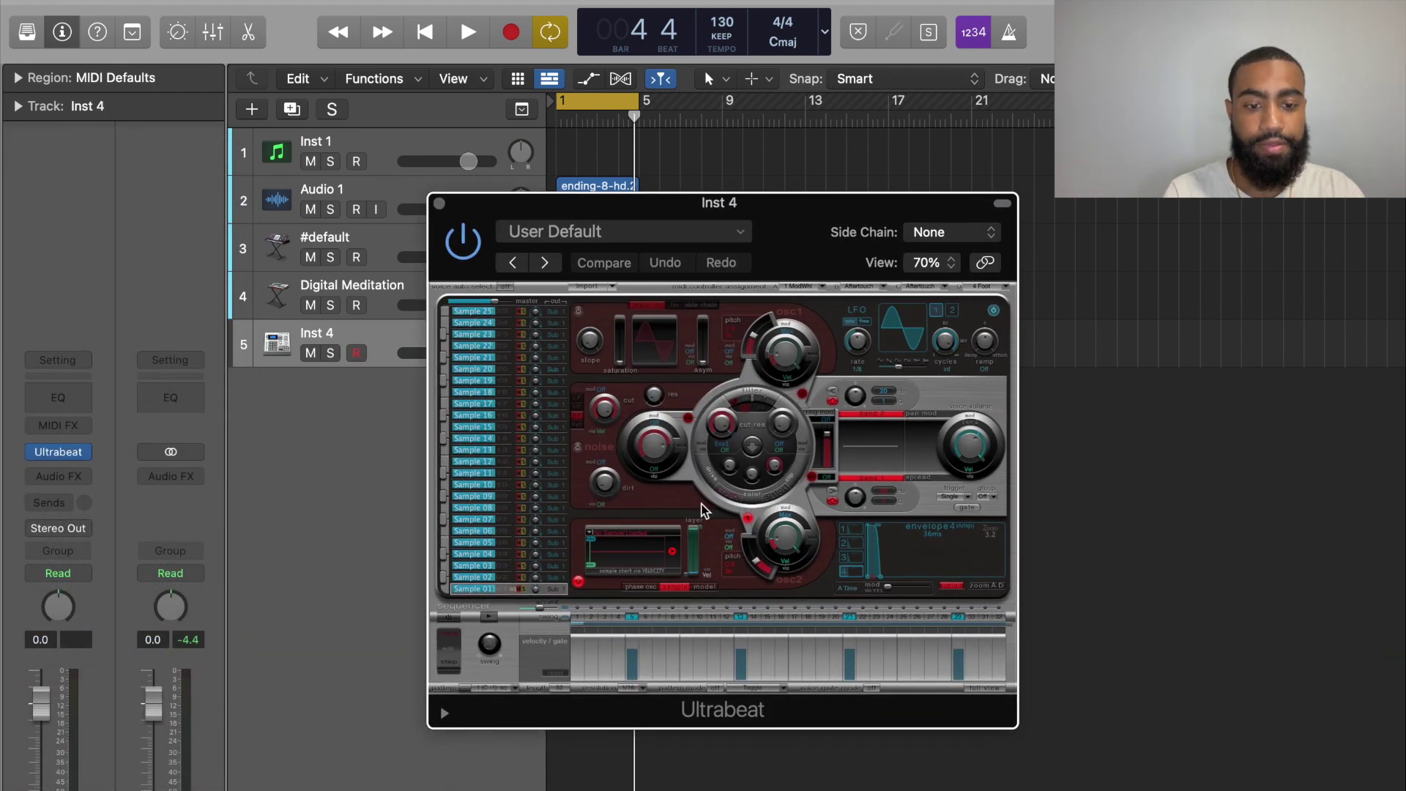
pyautogui.press('space')
pyautogui.press('f')
pyautogui.moveTo(724, 212); pyautogui.dragTo(924, 210)
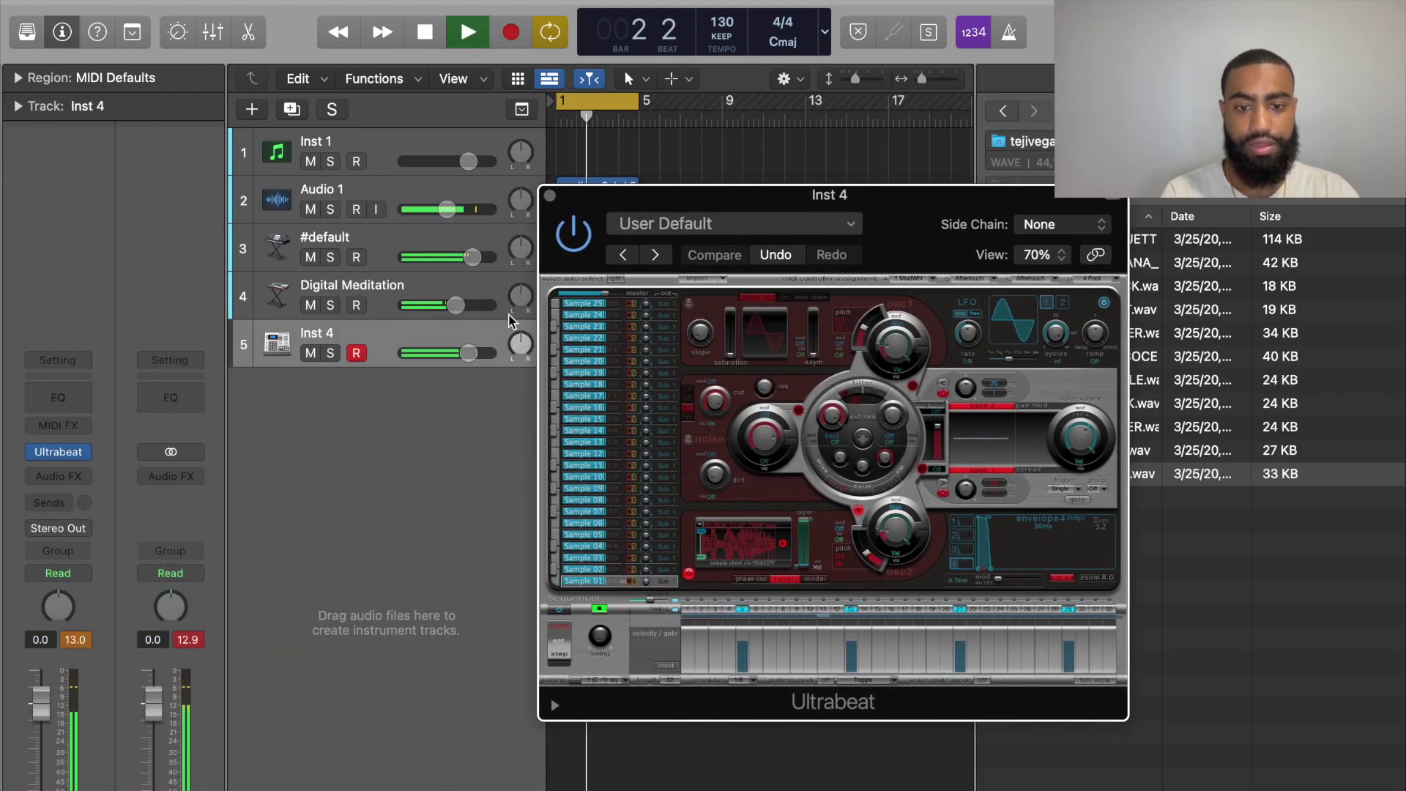
pyautogui.click(423, 356)
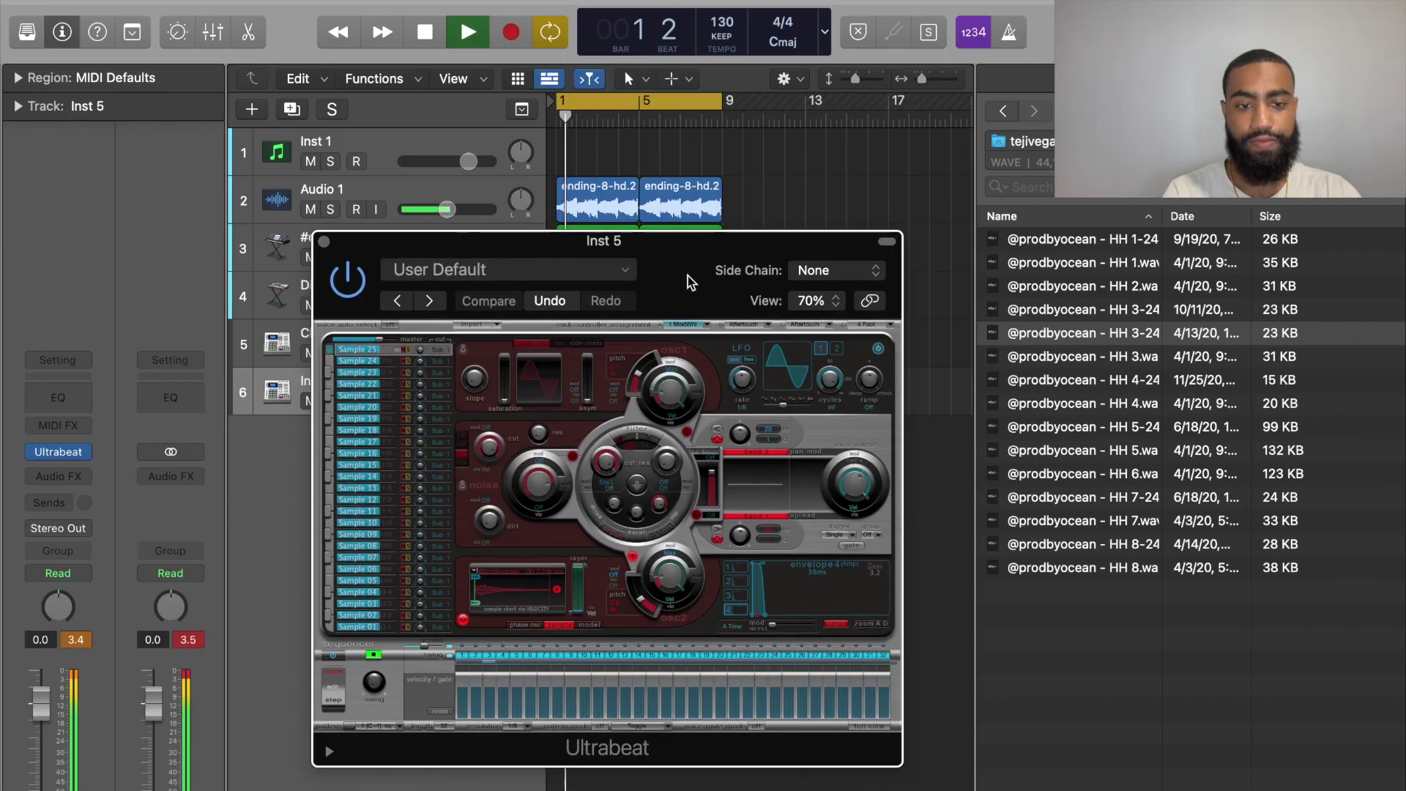
pyautogui.moveTo(600, 241); pyautogui.dragTo(879, 241)
# Lower the Inst 5 track volume to -7.4 dB and rename it HI HATS
pyautogui.moveTo(447, 401)
pyautogui.moveTo(467, 401); pyautogui.dragTo(405, 411)
pyautogui.doubleClick(400, 375)
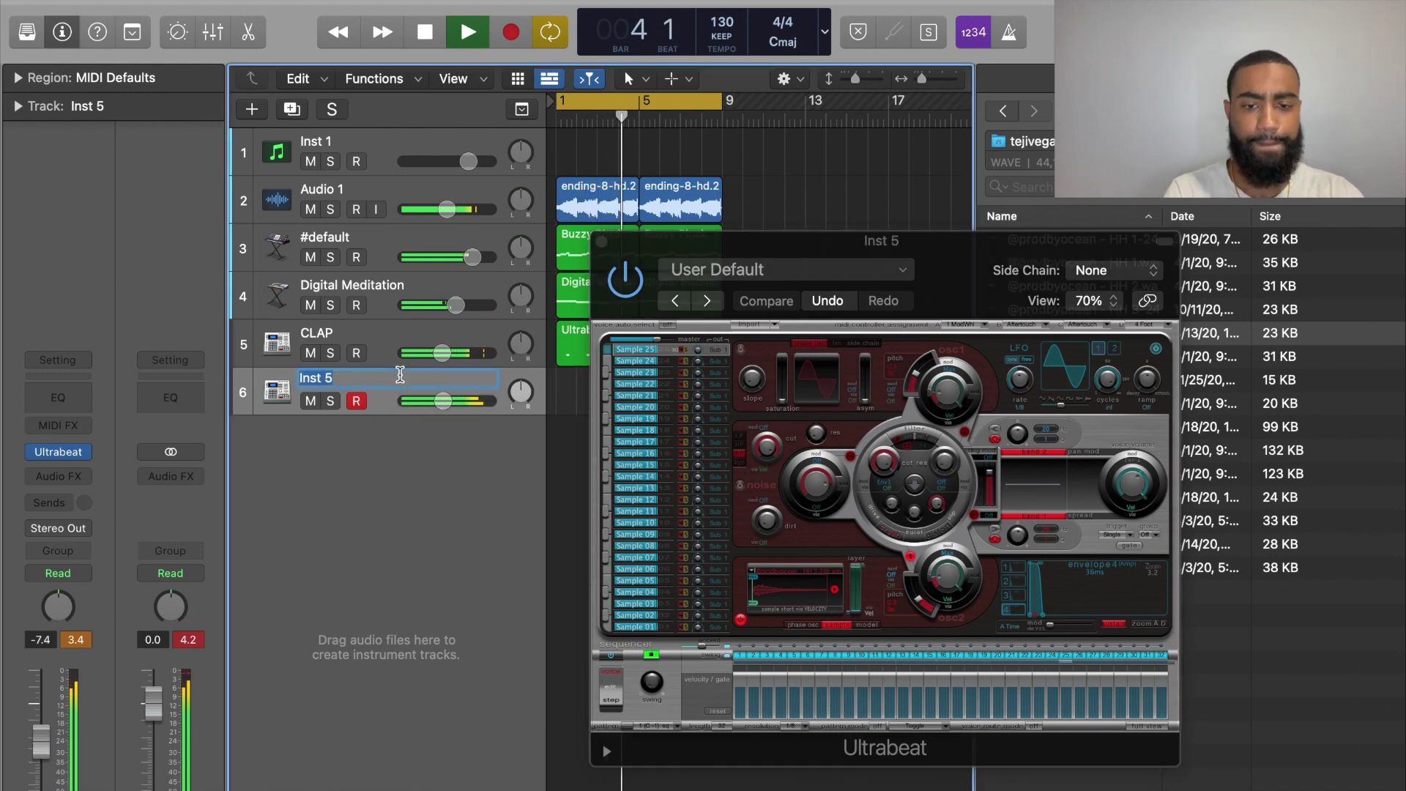
pyautogui.write('HI HATS')
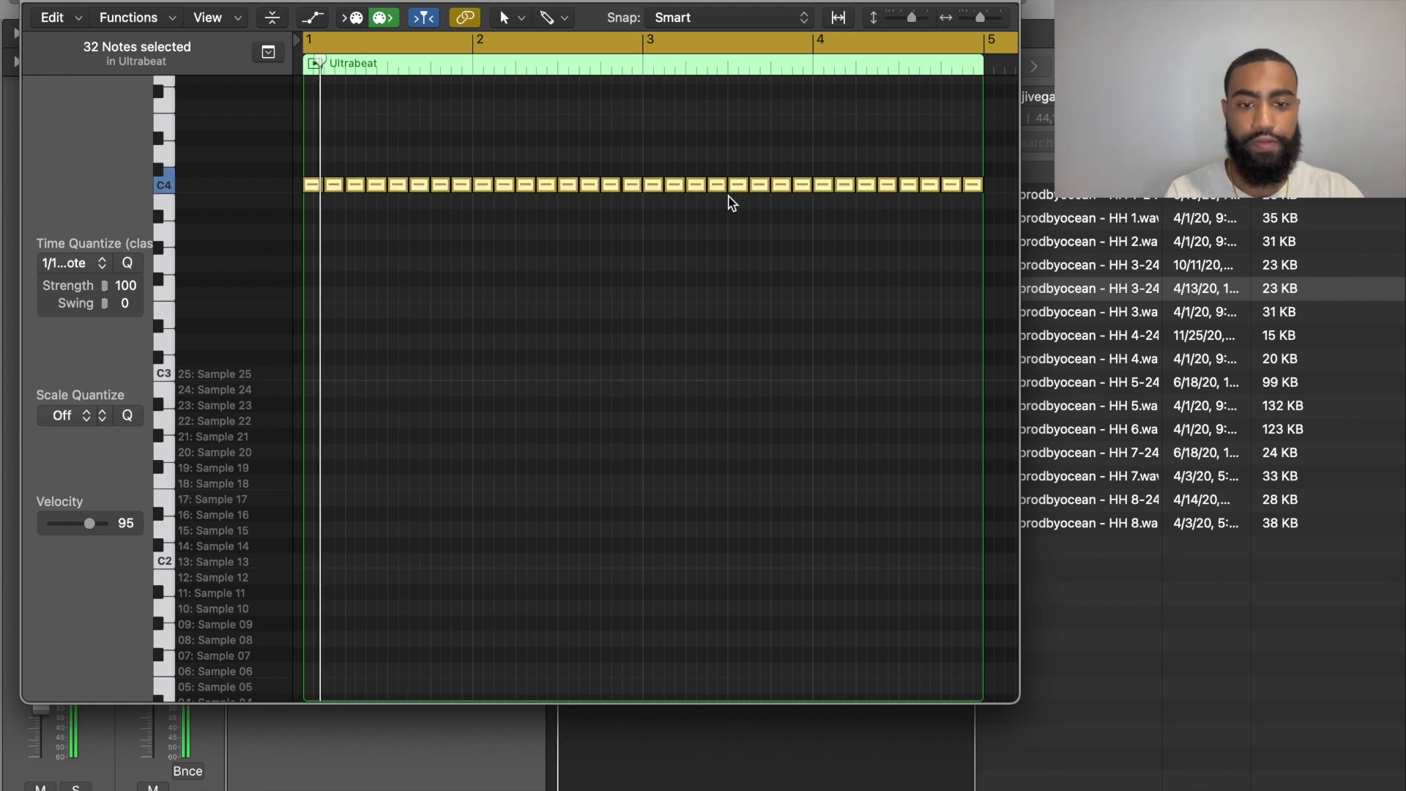
# Split the hi-hat note at 2 1 3 into a three-hit roll in the Piano Roll
pyautogui.click(483, 184)
pyautogui.scroll(5, 476, 203)
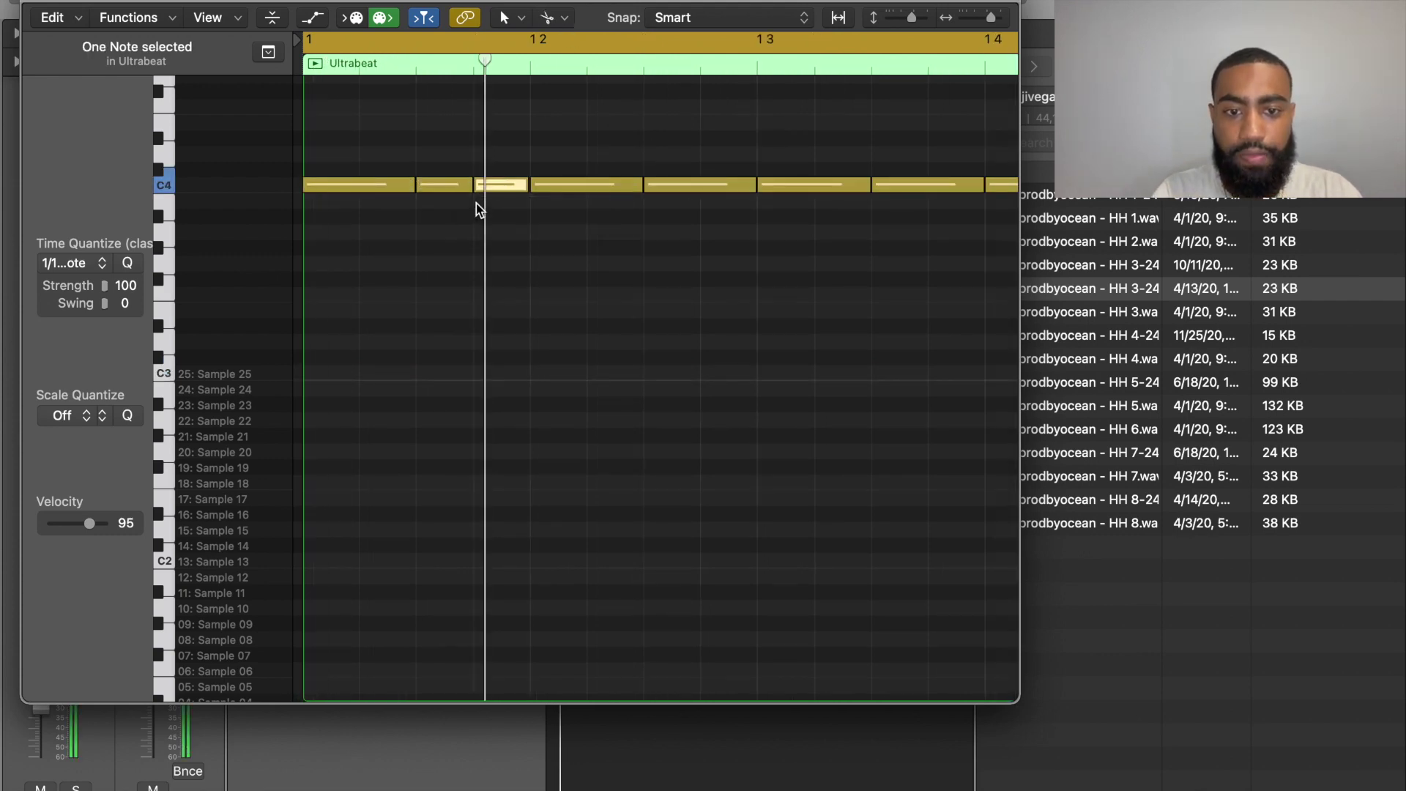
pyautogui.scroll(-3, 476, 204)
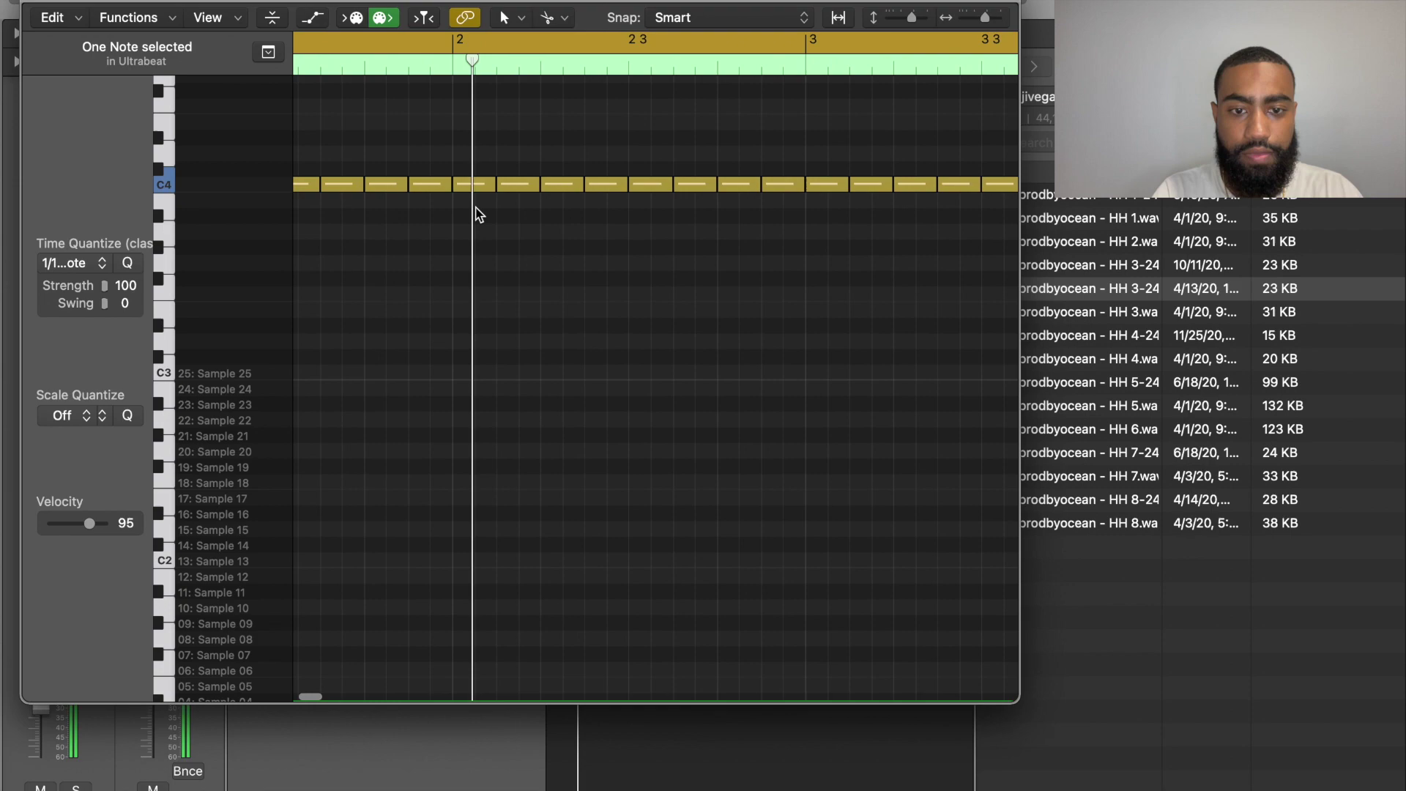
pyautogui.scroll(-3, 478, 214)
pyautogui.scroll(-3, 476, 213)
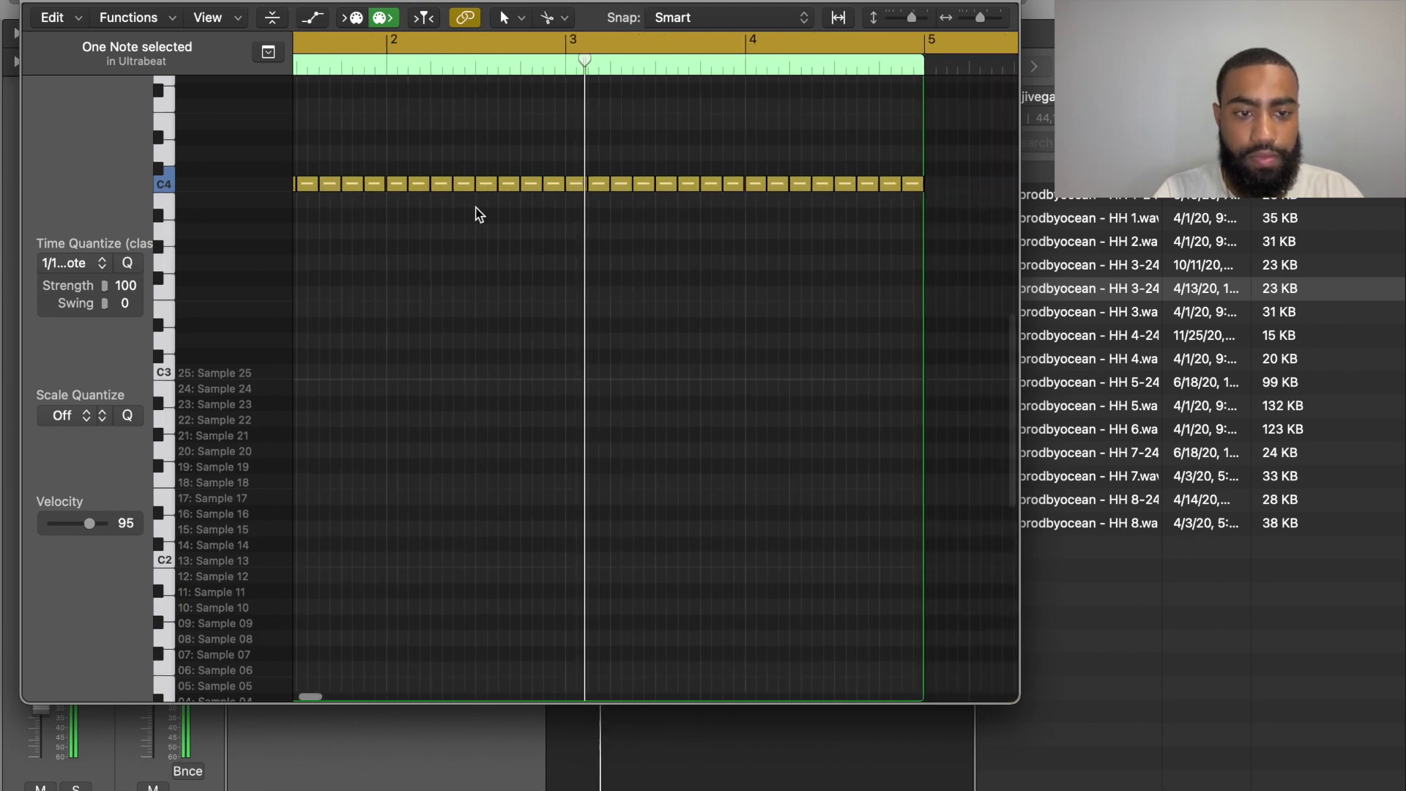
pyautogui.scroll(6, 475, 213)
pyautogui.keyDown('alt'); pyautogui.keyDown('super'); pyautogui.click(533, 183); pyautogui.keyUp('super'); pyautogui.keyUp('alt')
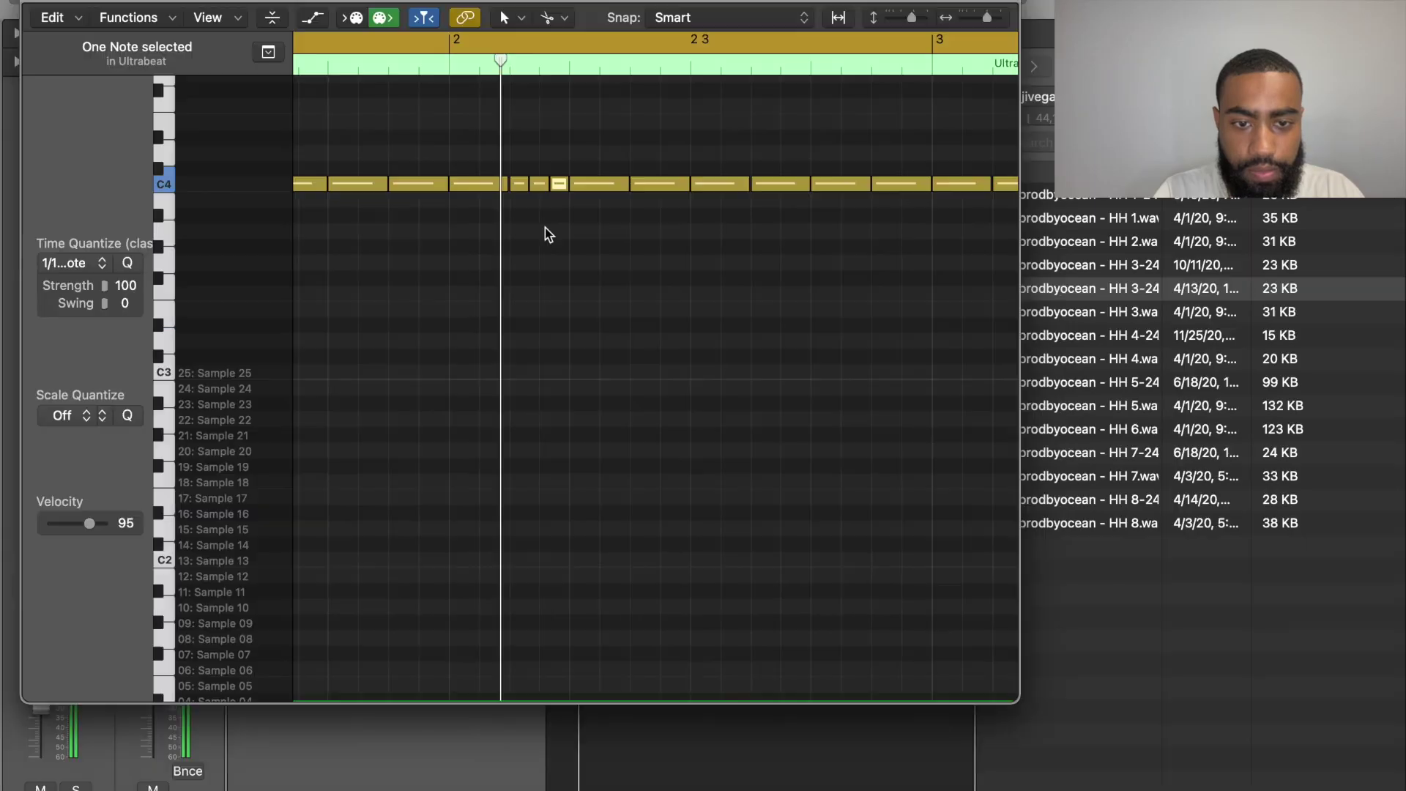
pyautogui.scroll(-5, 545, 229)
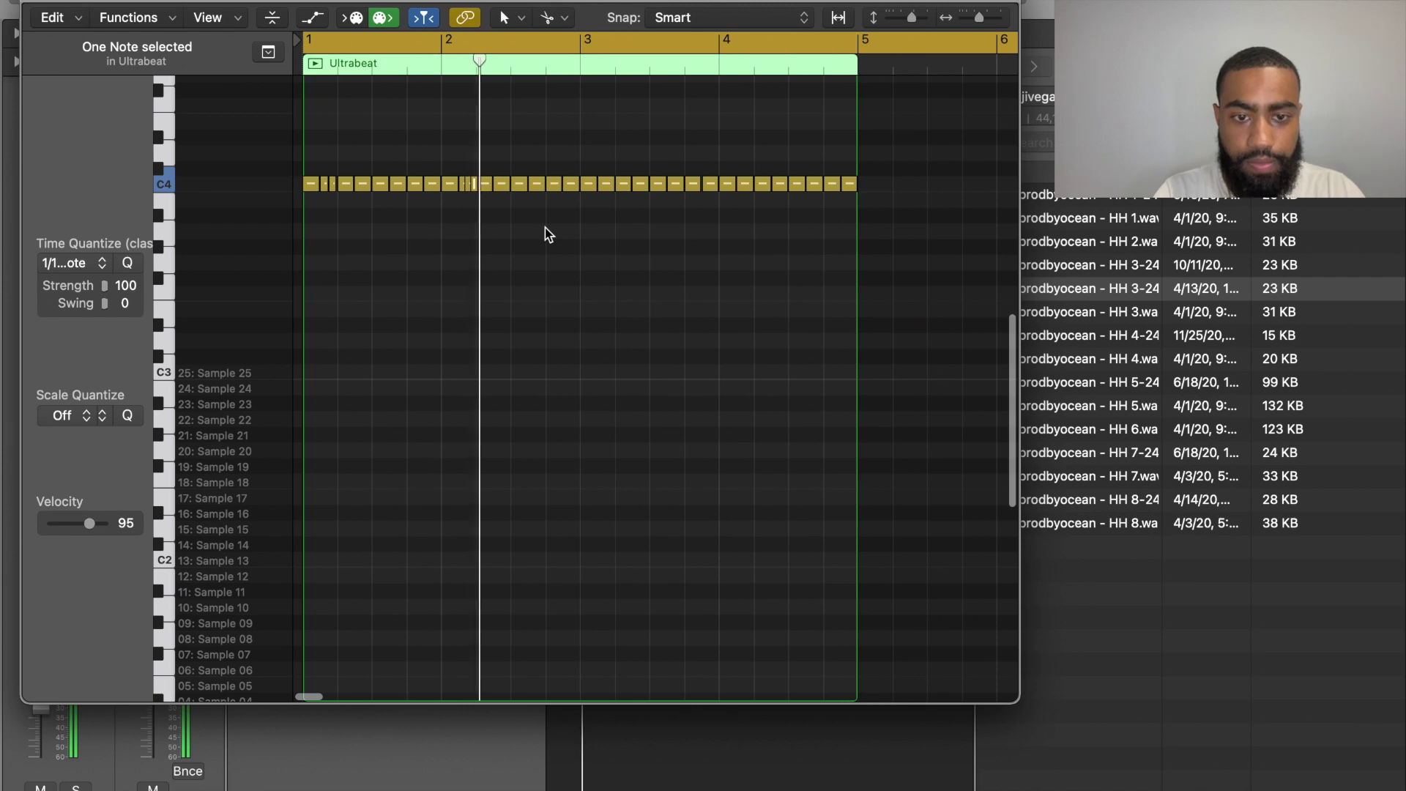
pyautogui.scroll(-1, 545, 227)
pyautogui.press('super+w')
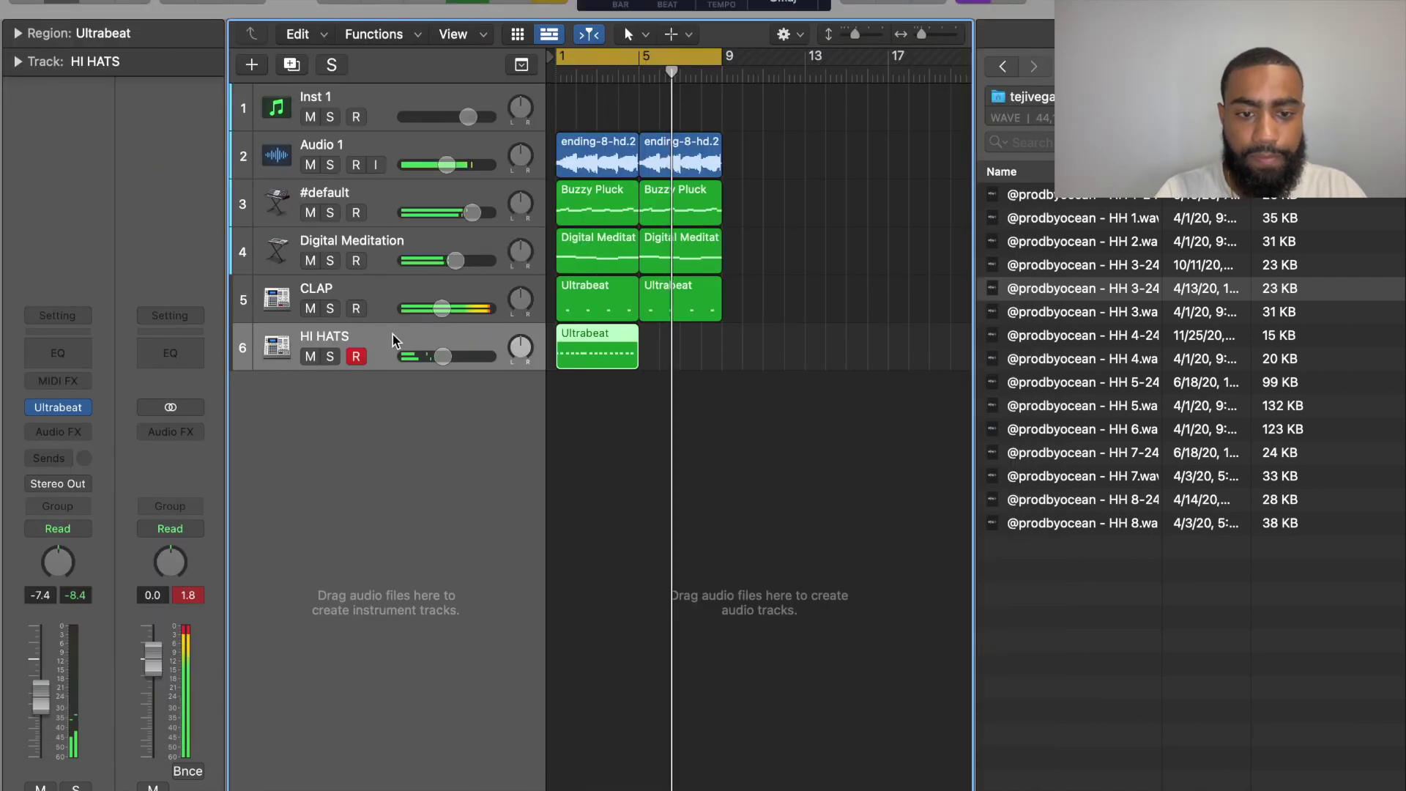
# Repeat the hi-hat region into bar 5, then add snare hits on steps 21 and 22 and audition them
pyautogui.press('super+r')
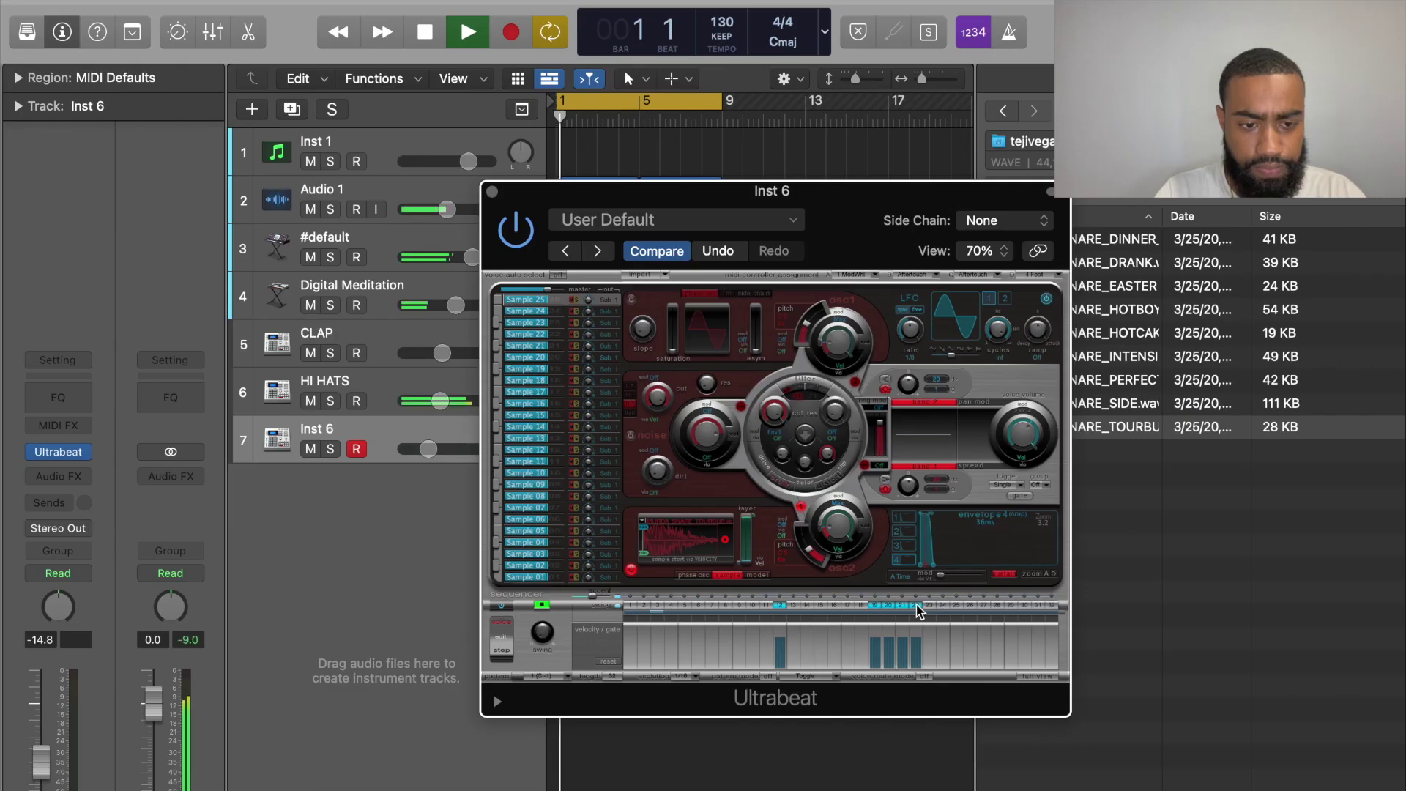
pyautogui.moveTo(905, 620); pyautogui.dragTo(923, 620)
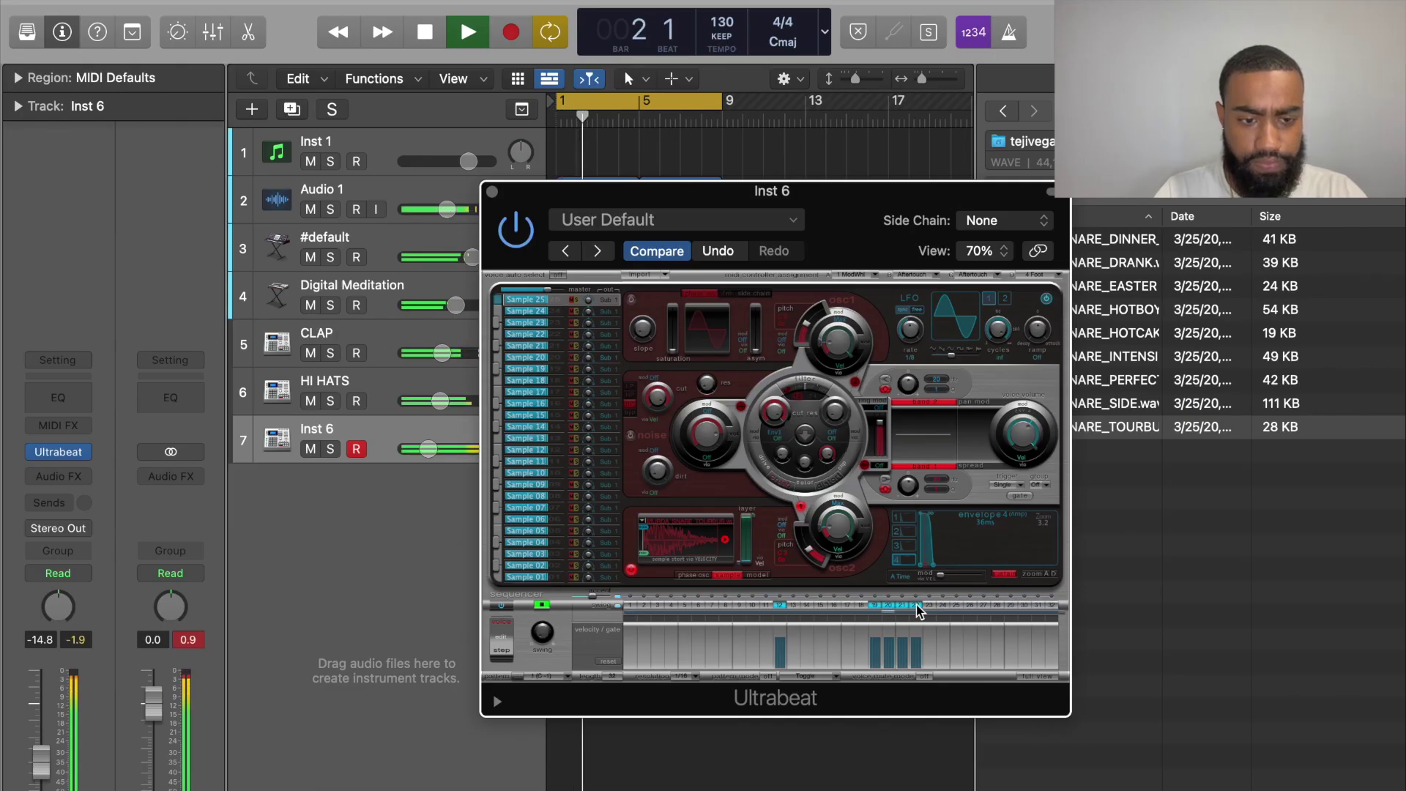
pyautogui.press('space')
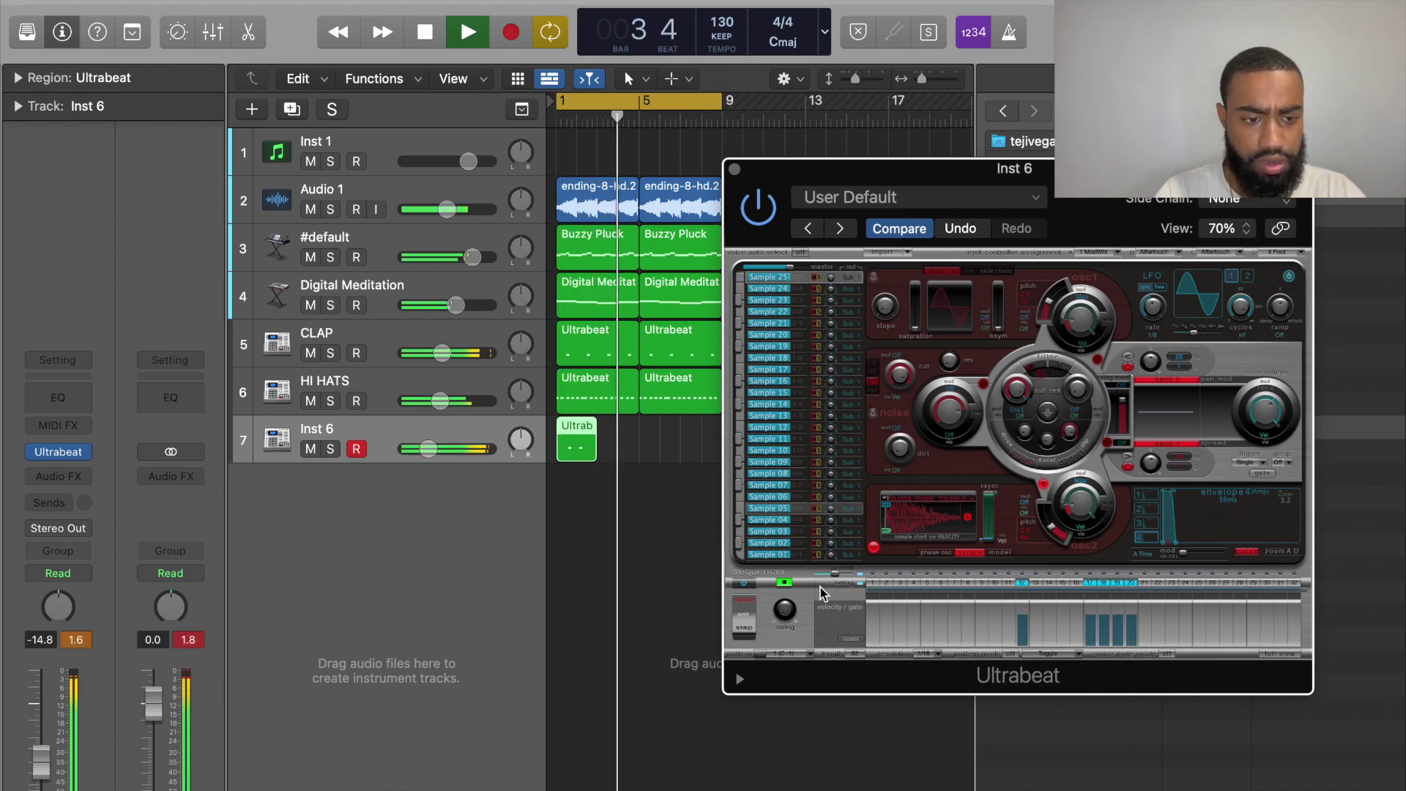
pyautogui.press('space')
pyautogui.press('space')
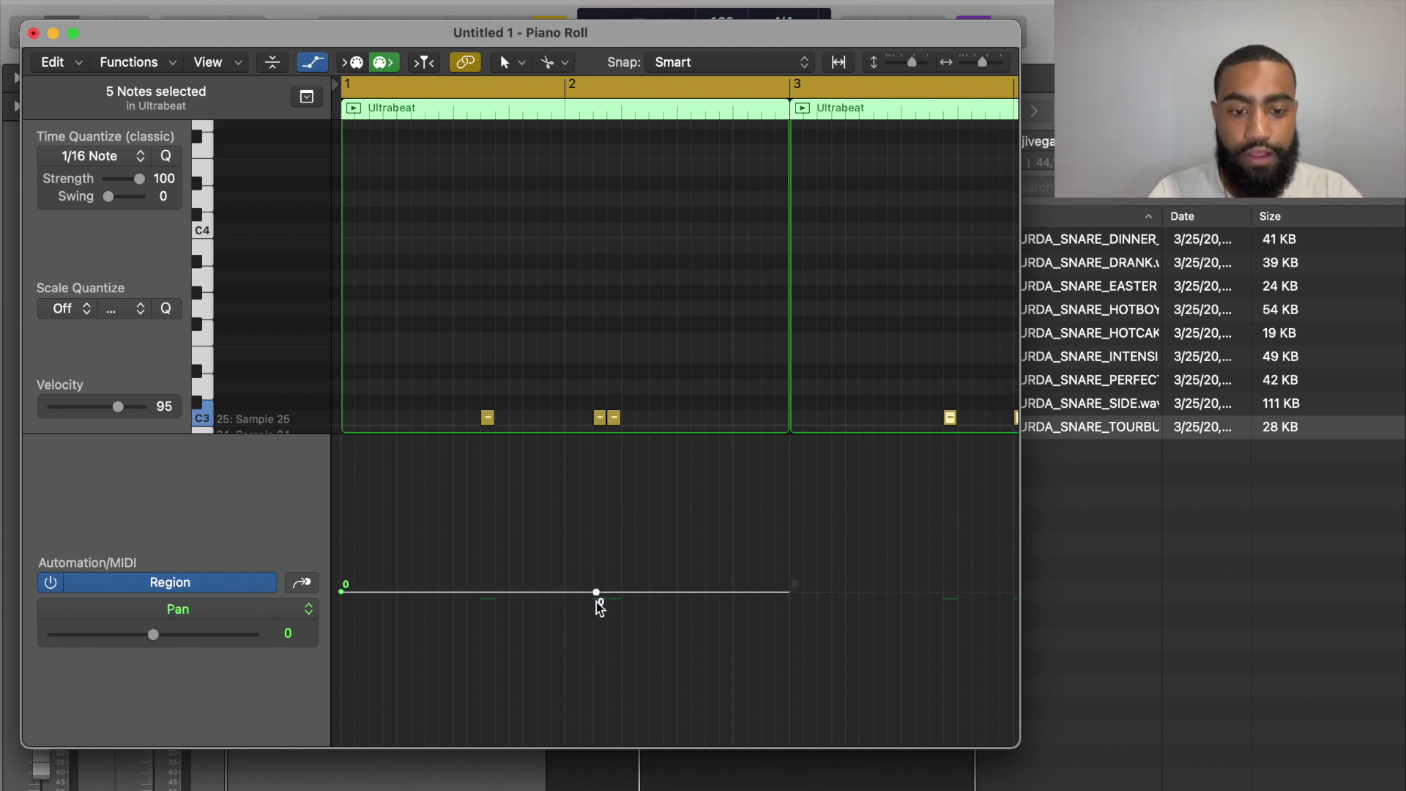
# Pan the snare region to +30 and select both Inst 6 snare regions
pyautogui.moveTo(597, 592); pyautogui.dragTo(629, 644)
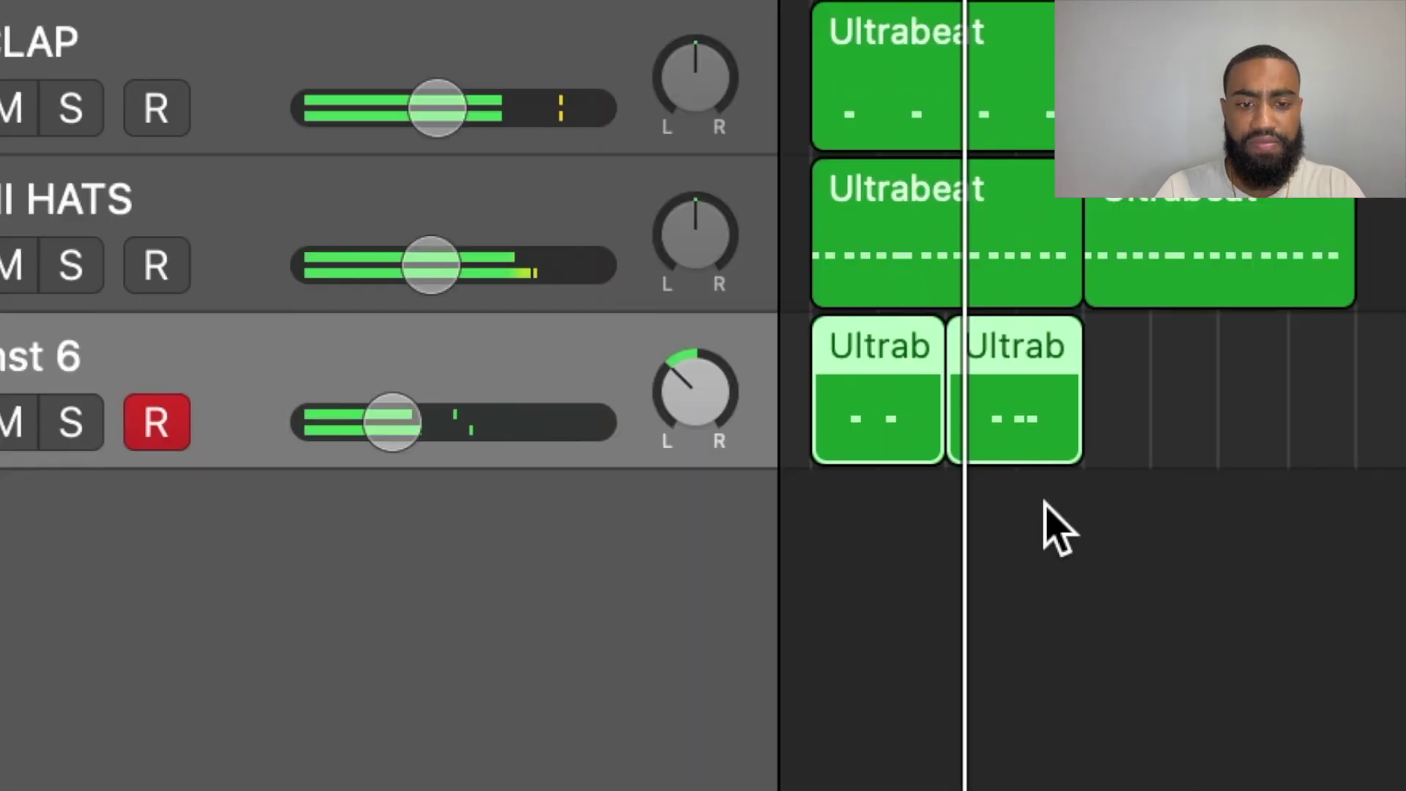
pyautogui.moveTo(713, 415); pyautogui.dragTo(632, 362)
pyautogui.moveTo(872, 407); pyautogui.dragTo(858, 384)
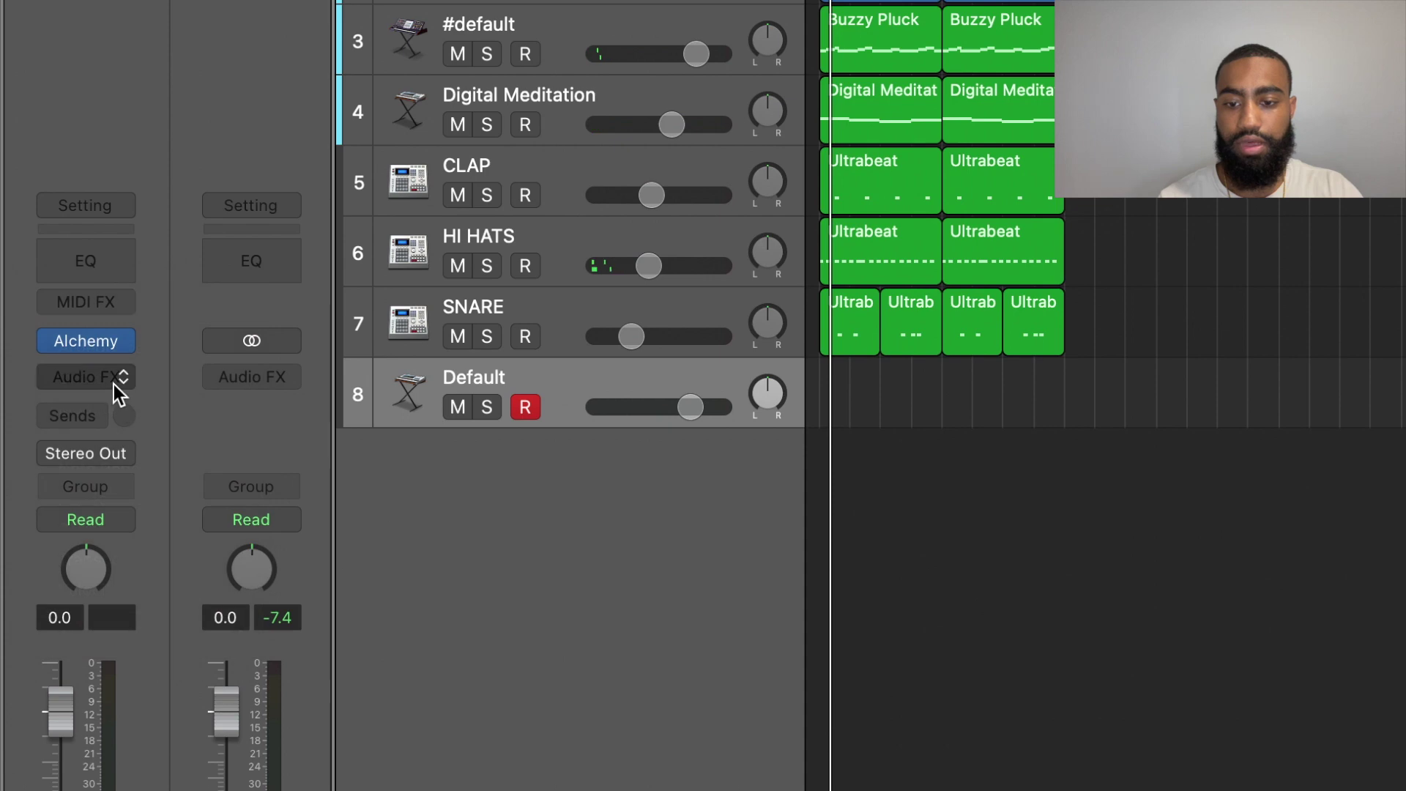
# Write an 808 pattern with notes at bar 1.4 and near bar 2.2, lengthening the E0 note
pyautogui.click(115, 384)
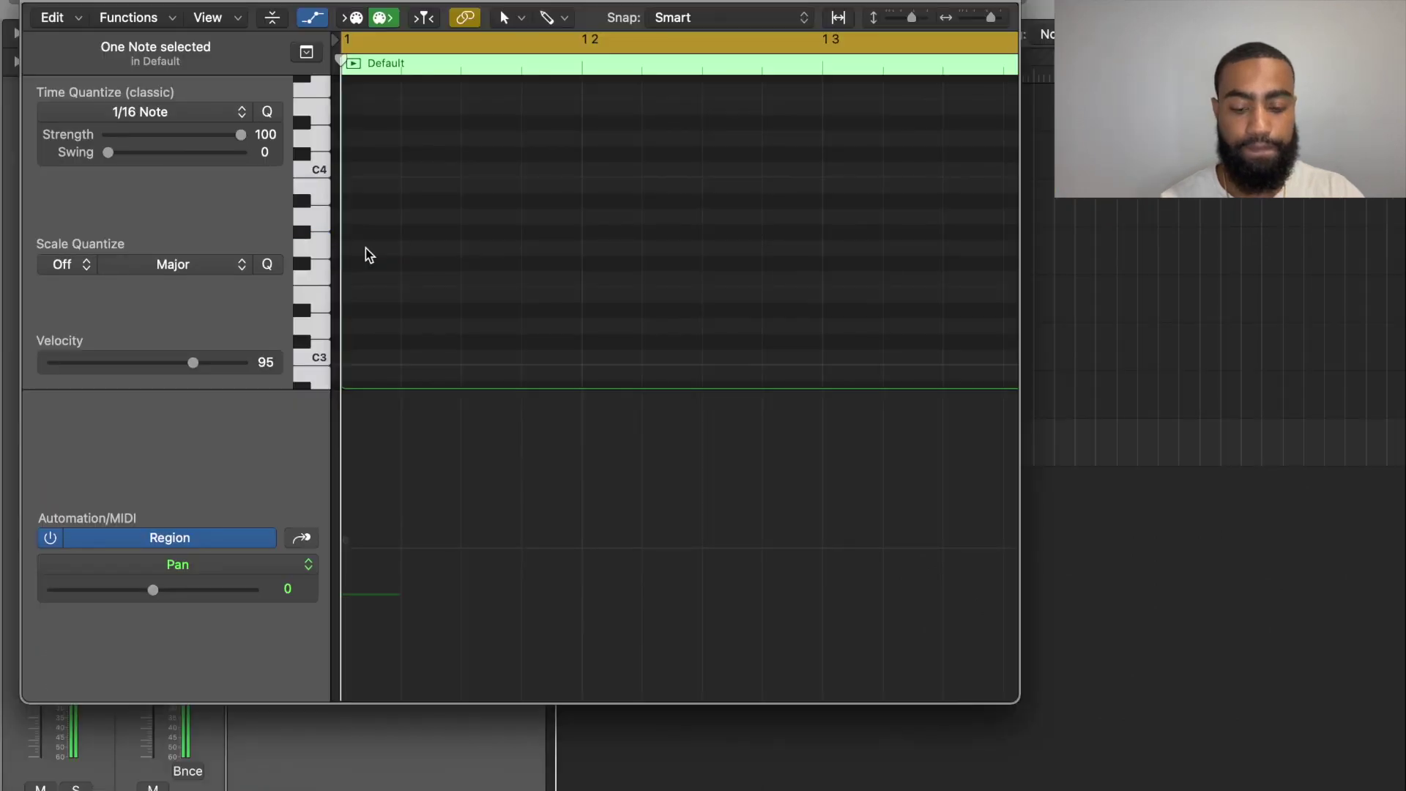
pyautogui.press('z')
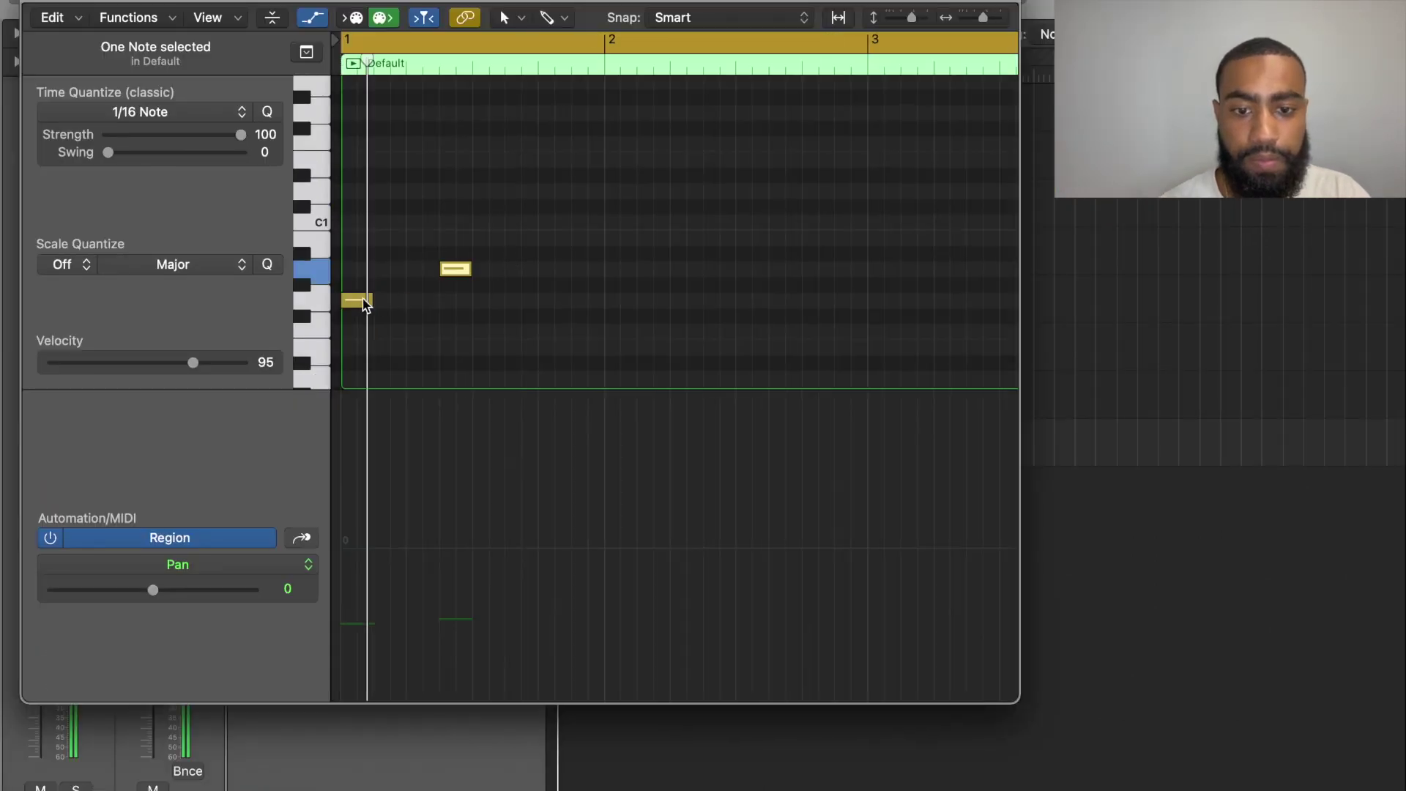
pyautogui.click(554, 240)
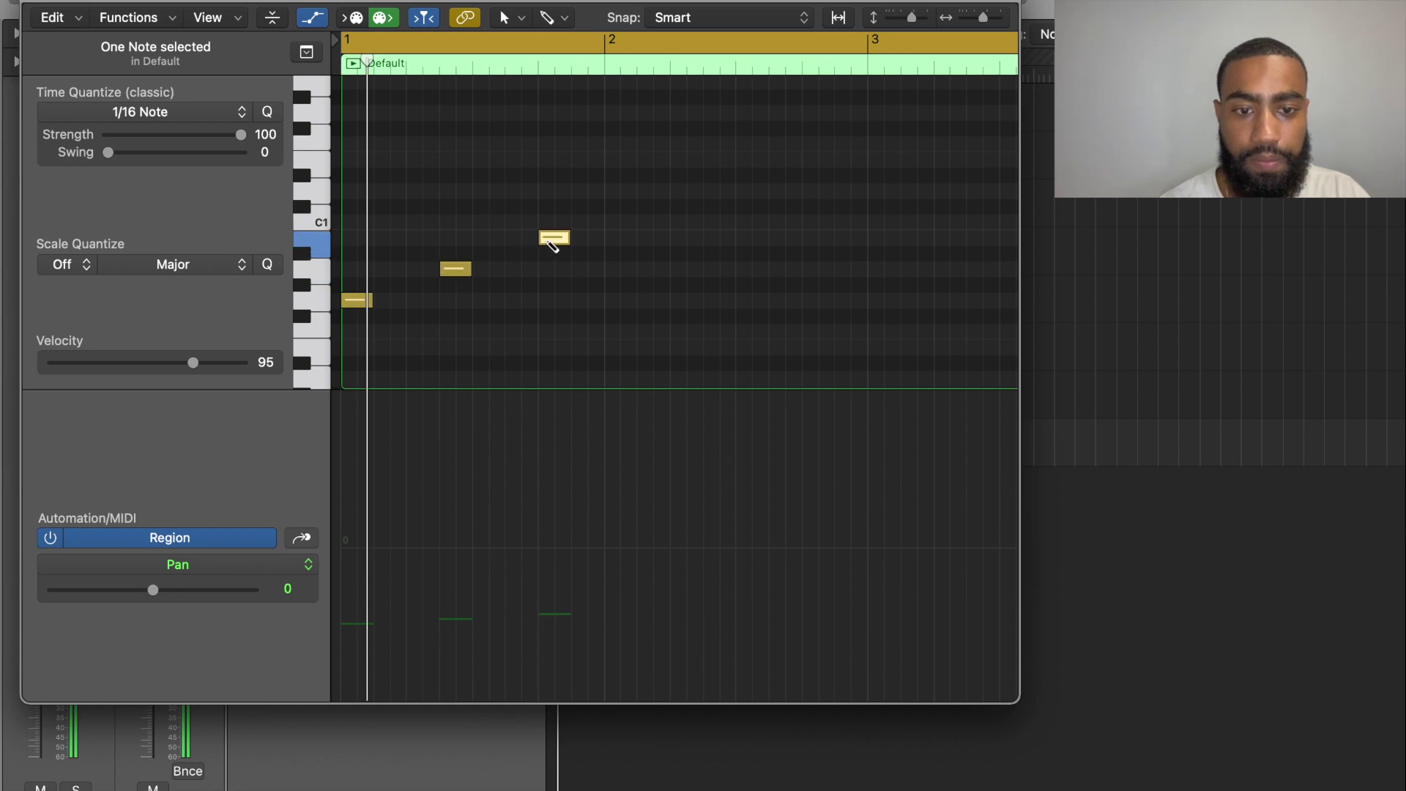
pyautogui.scroll(-2, 622, 257)
pyautogui.click(686, 265)
pyautogui.moveTo(684, 266); pyautogui.dragTo(683, 287)
pyautogui.hscroll(3, 684, 287)
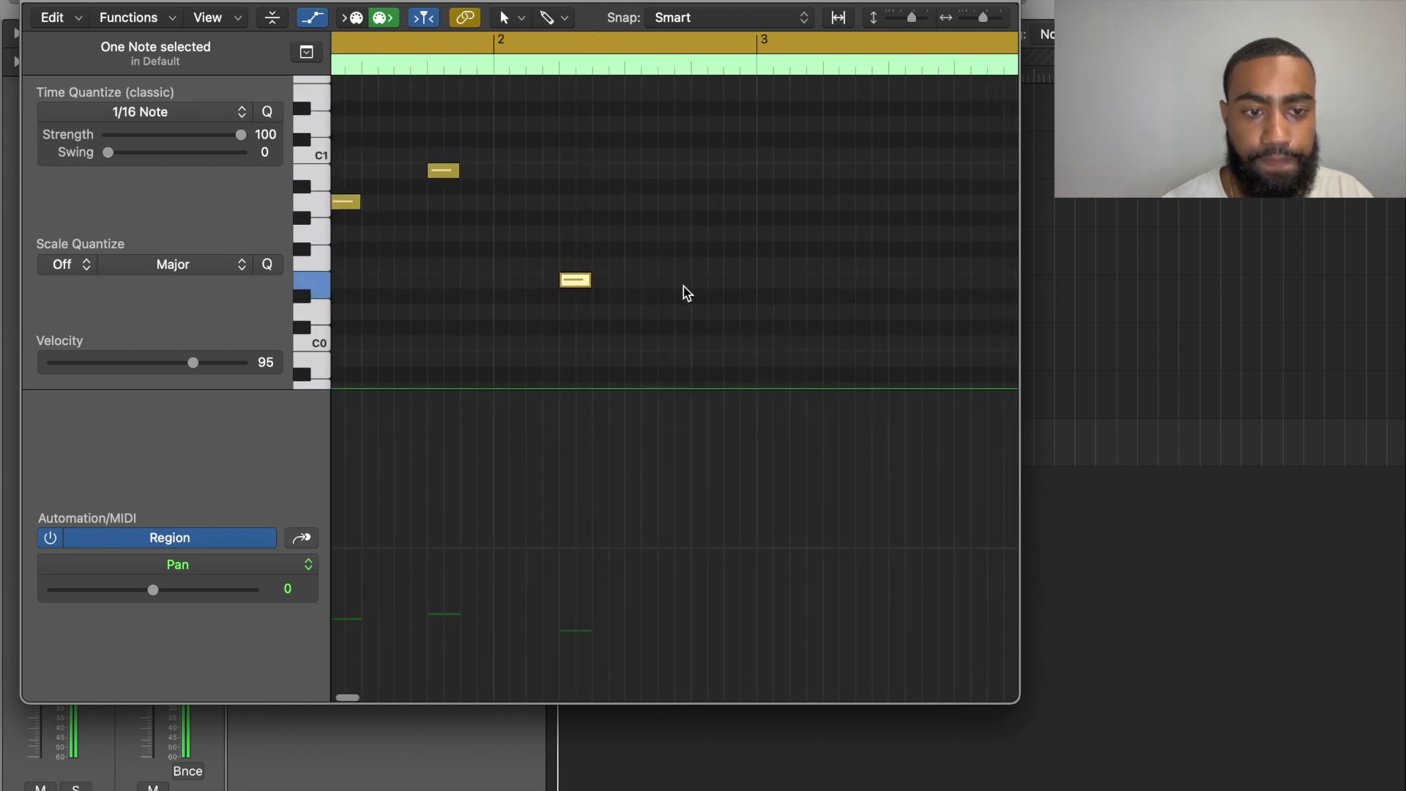
pyautogui.moveTo(591, 280); pyautogui.dragTo(612, 283)
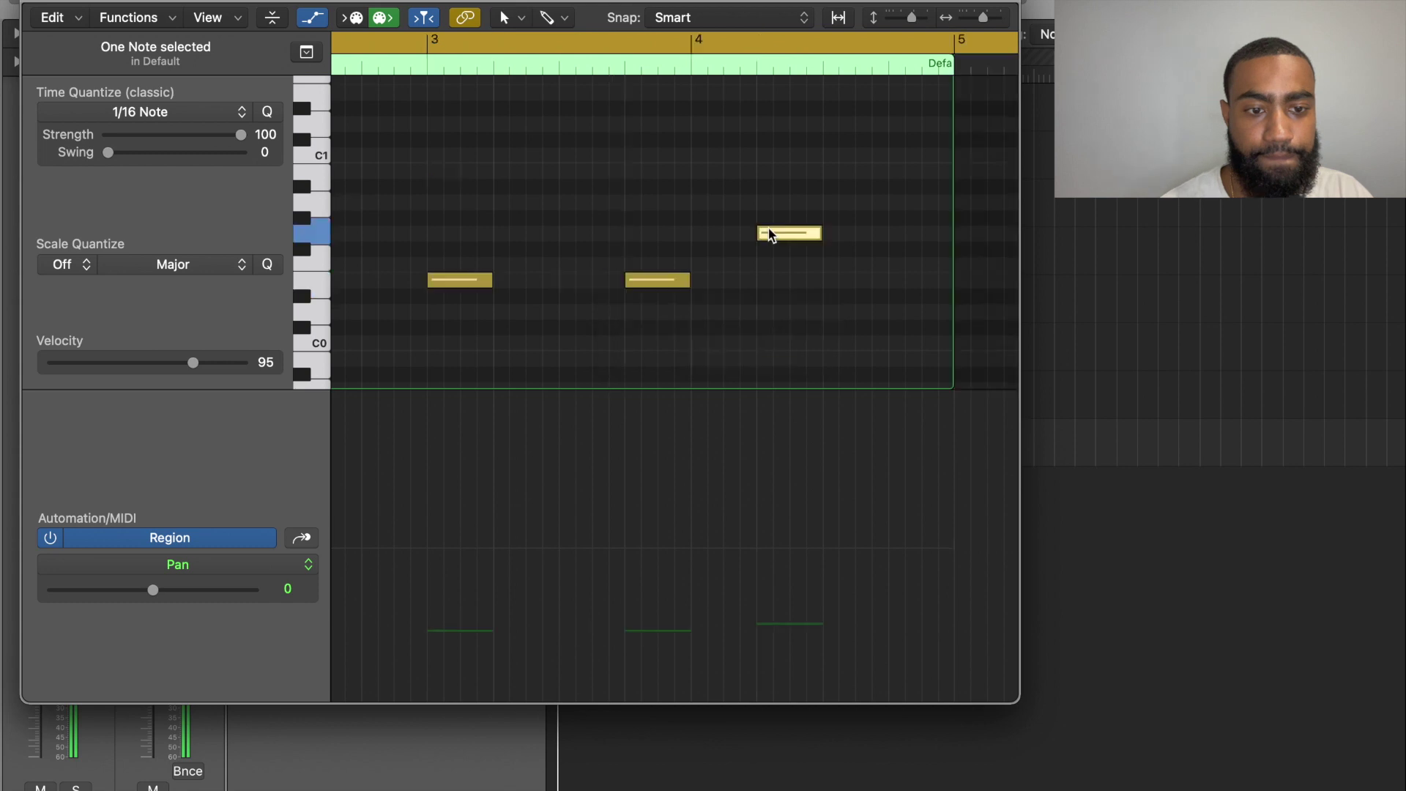
pyautogui.hscroll(-10, 770, 234)
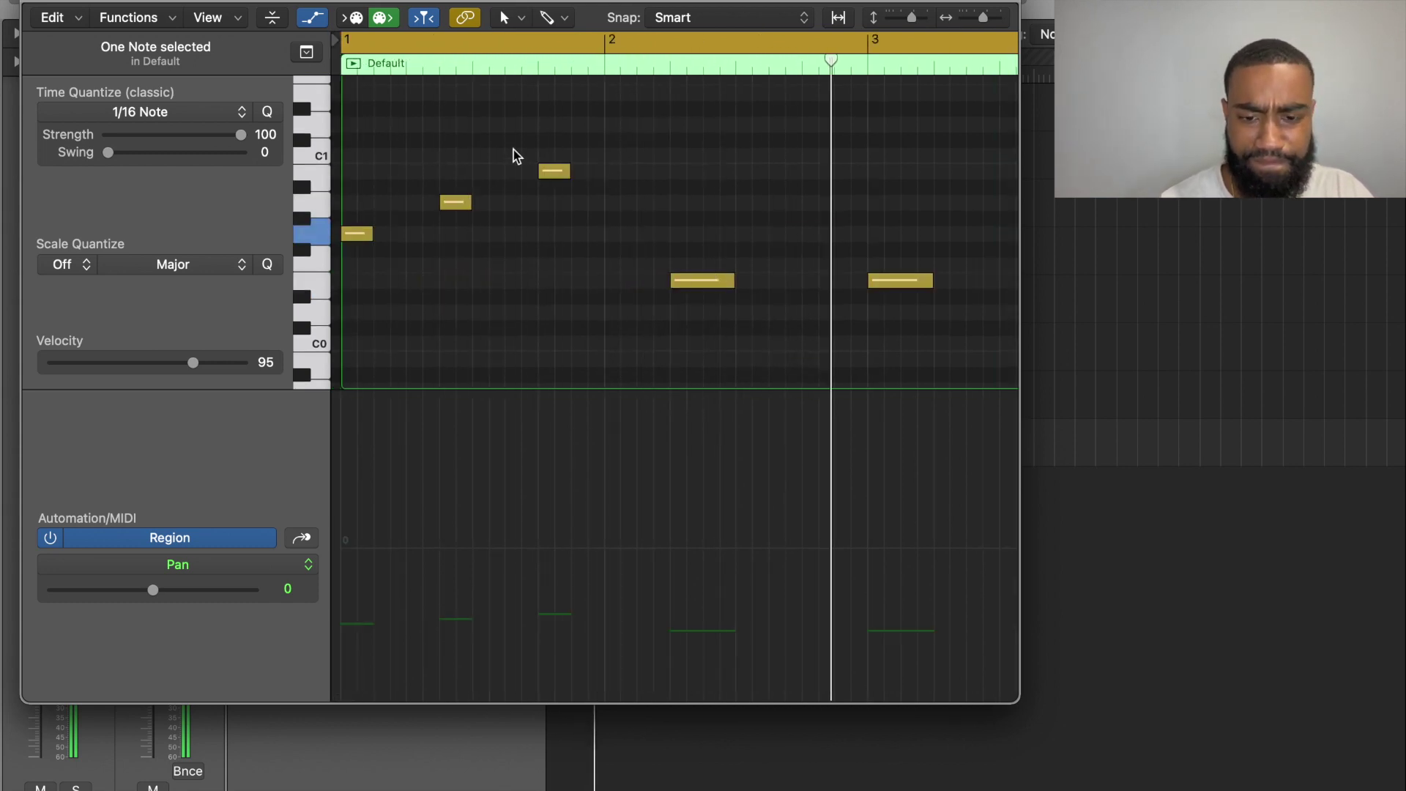
# Lower the CLAP track volume and bring HI HATS down to -11.0 dB
pyautogui.hscroll(10, 536, 251)
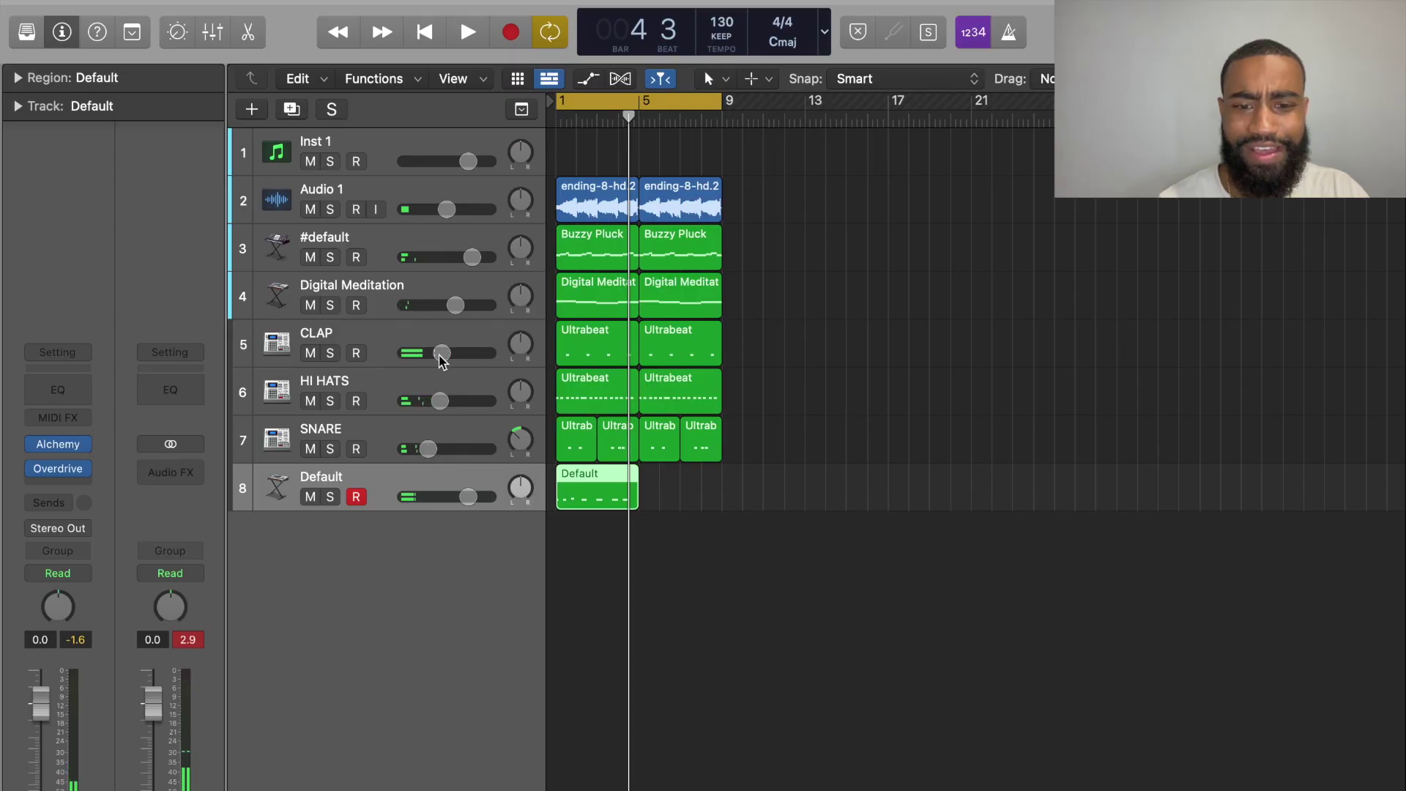
pyautogui.moveTo(442, 353); pyautogui.dragTo(433, 353)
pyautogui.moveTo(439, 401); pyautogui.dragTo(430, 401)
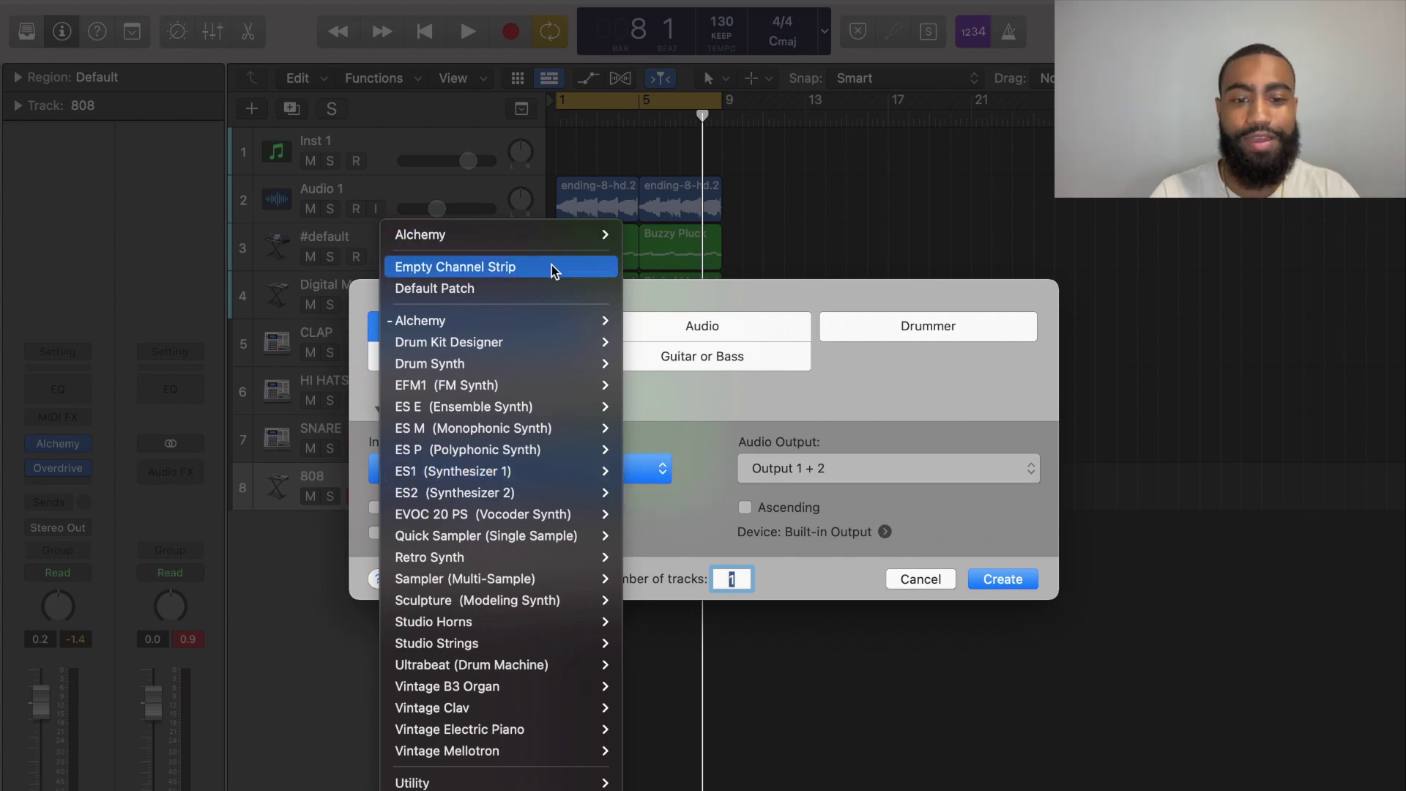
# Audition Hybrid Attacker by playing a trial melody with Musical Typing
pyautogui.press('f')
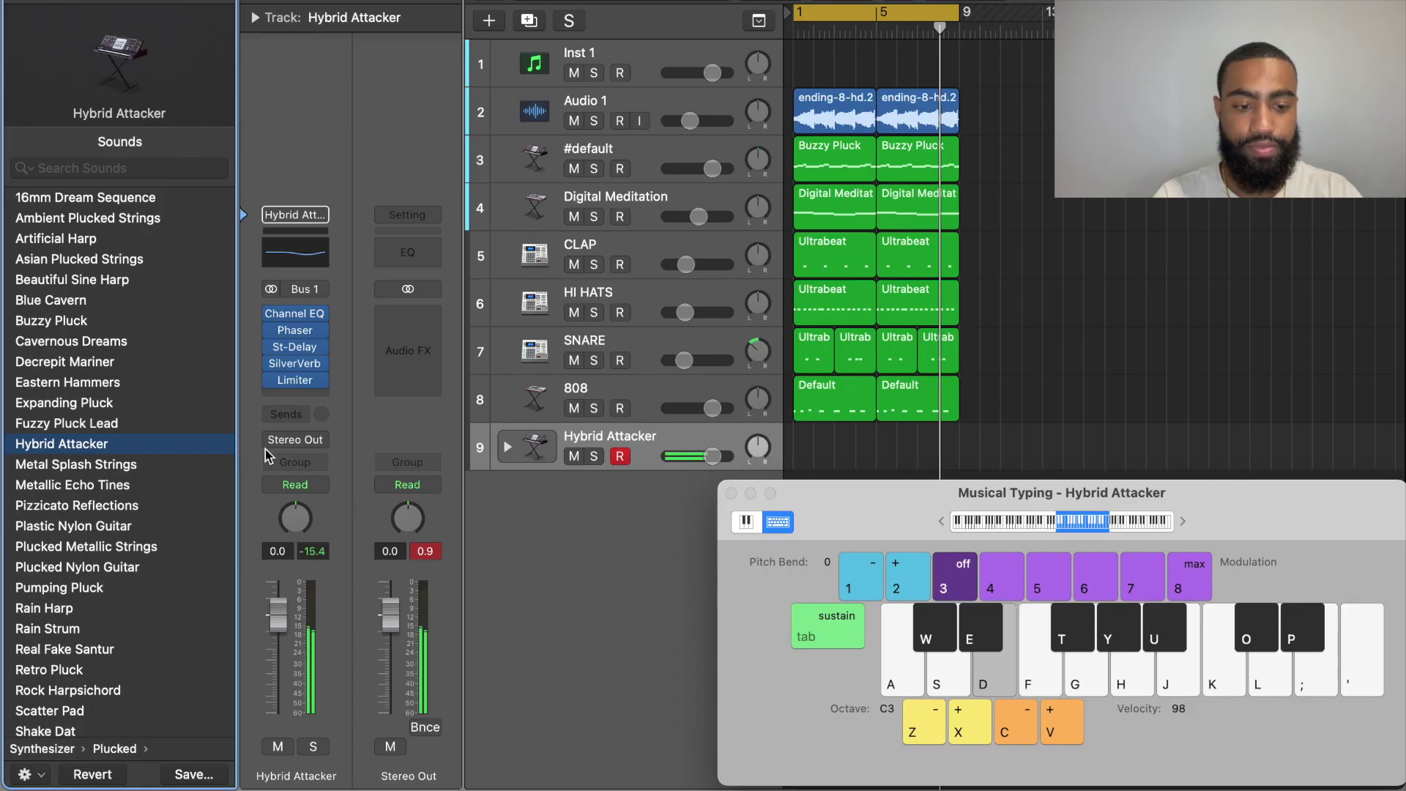
pyautogui.press('f')
pyautogui.press('h')
pyautogui.press('j')
pyautogui.press('f')
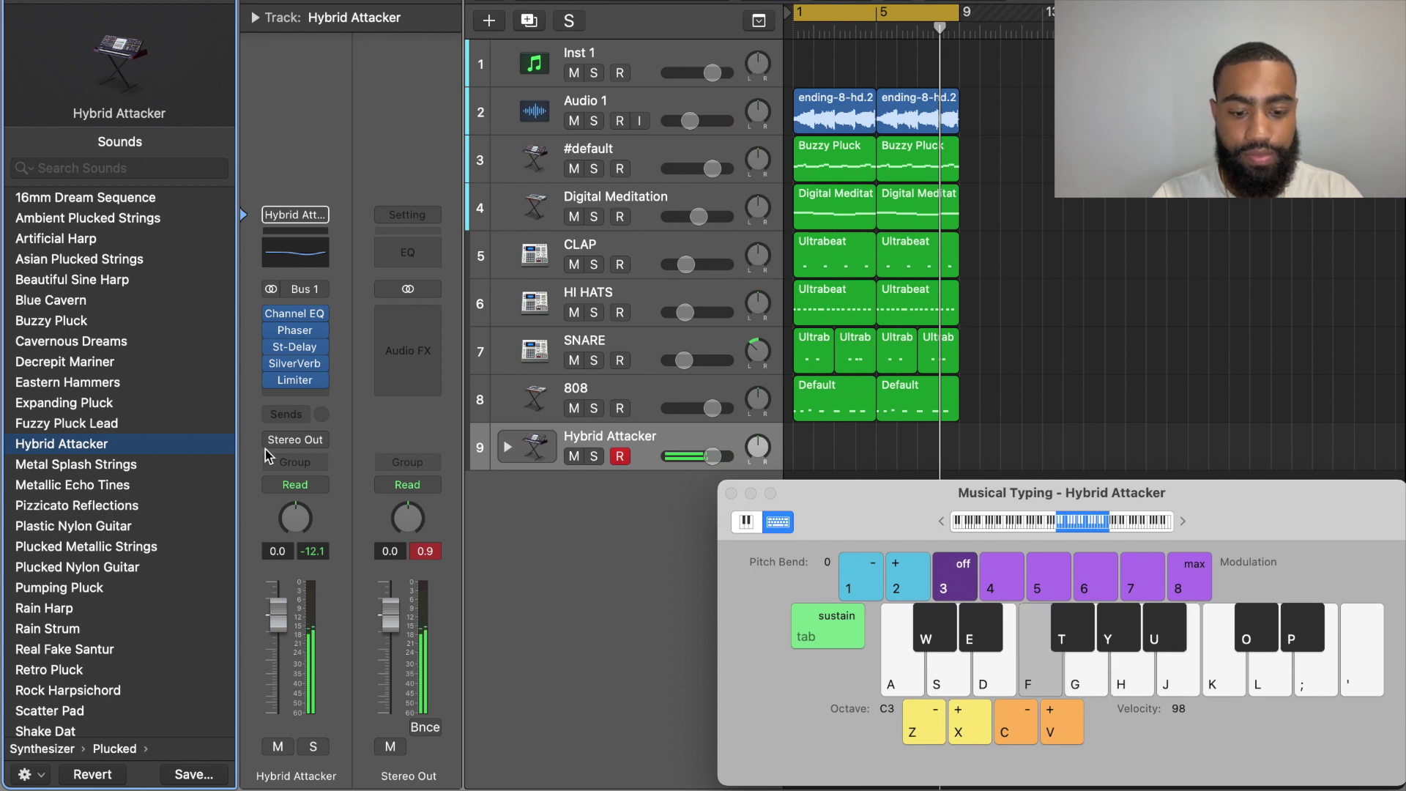
pyautogui.press('l')
pyautogui.press('h')
pyautogui.press('k')
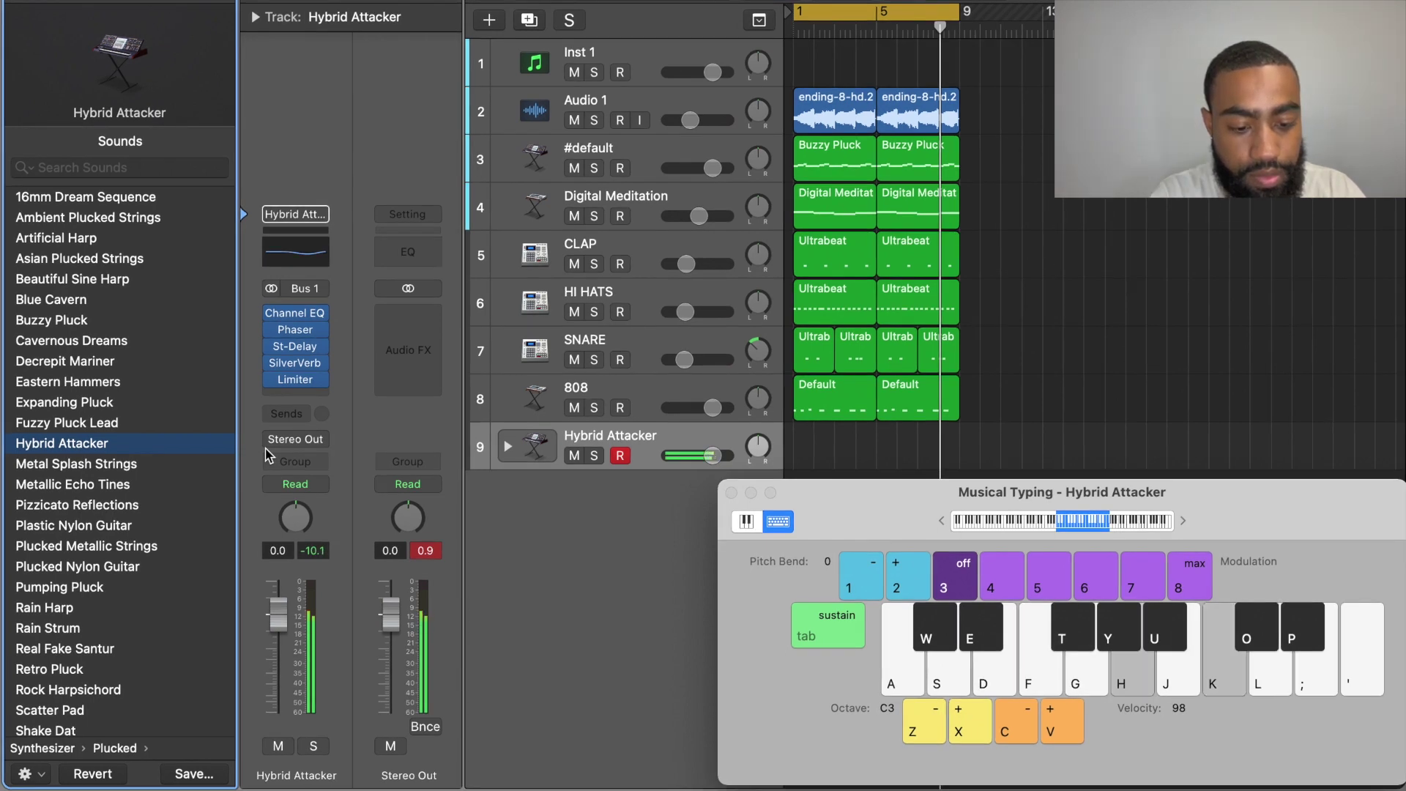
pyautogui.press('h')
pyautogui.press('j')
pyautogui.press('l')
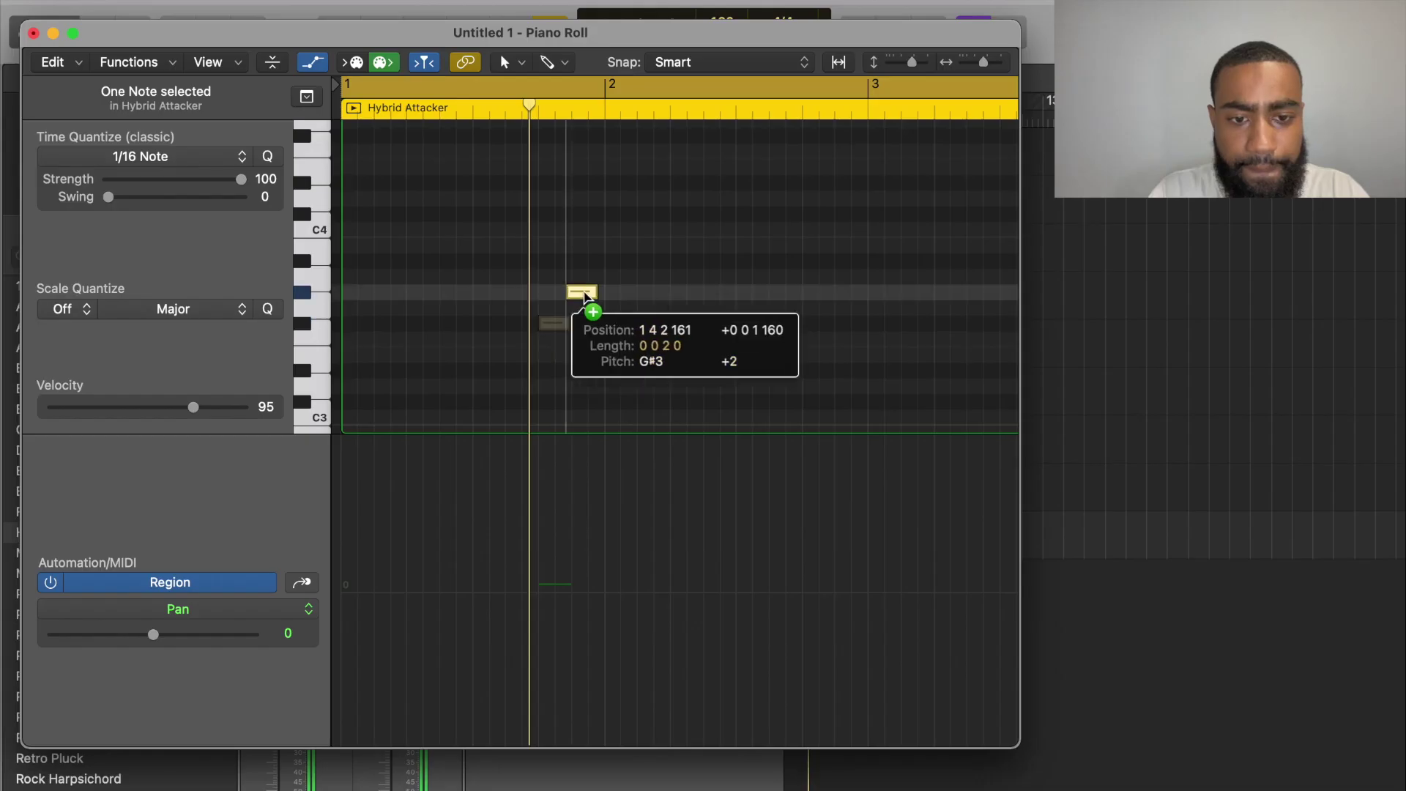
# Move the first note up to A3, add D4 and C4 notes, and play the melody back
pyautogui.moveTo(584, 300); pyautogui.dragTo(687, 173)
pyautogui.press('space')
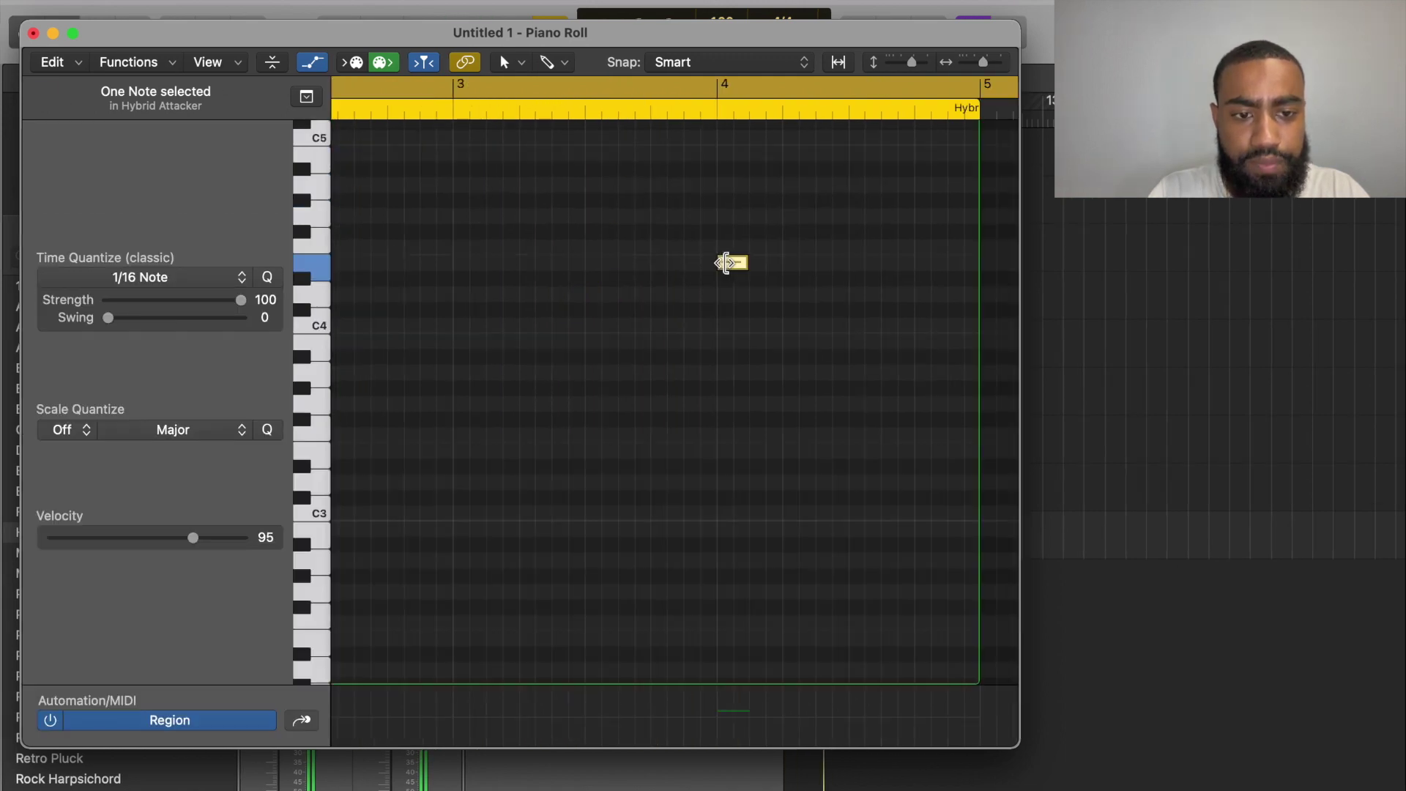
pyautogui.keyDown('super'); pyautogui.click(762, 295); pyautogui.keyUp('super')
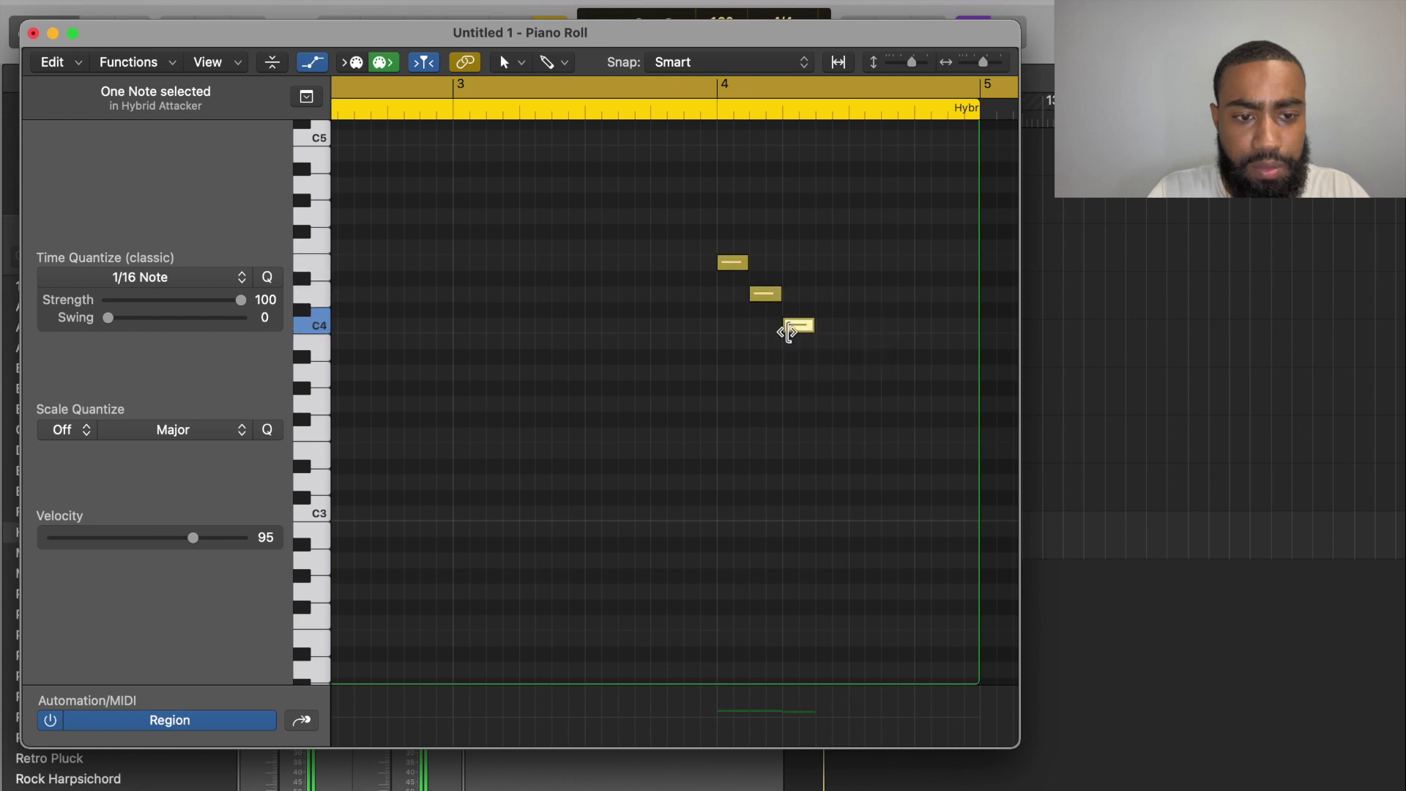
pyautogui.click(788, 332)
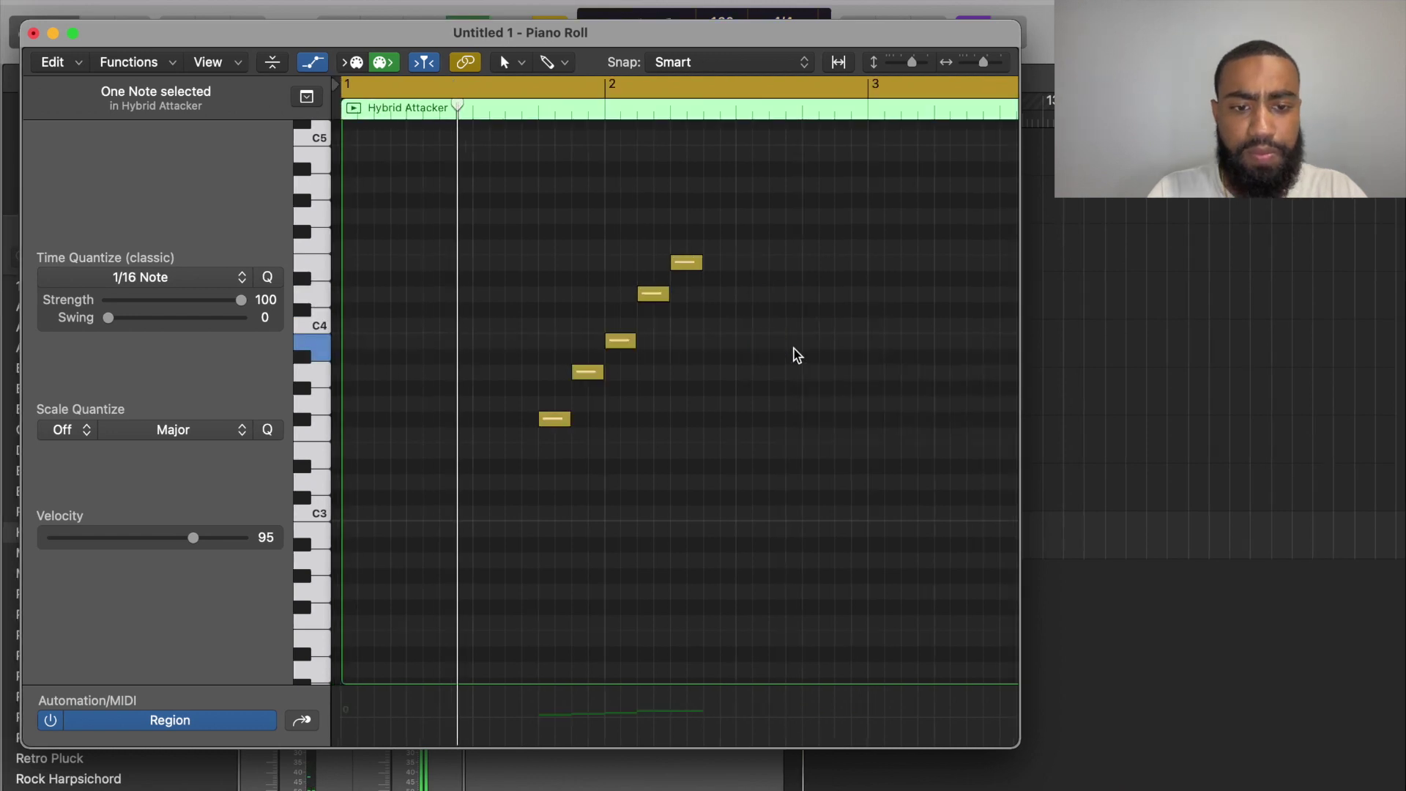
pyautogui.press('space')
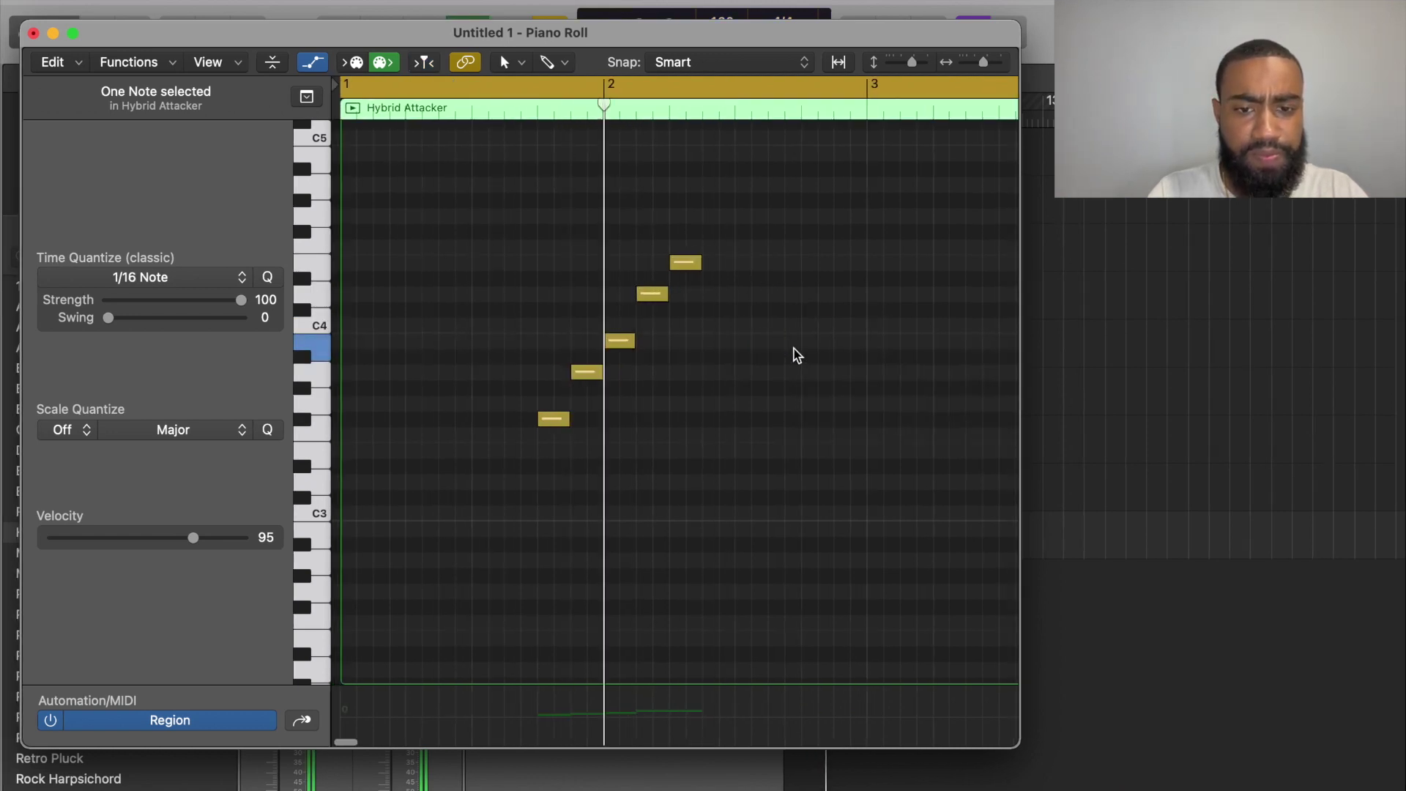
pyautogui.press('space')
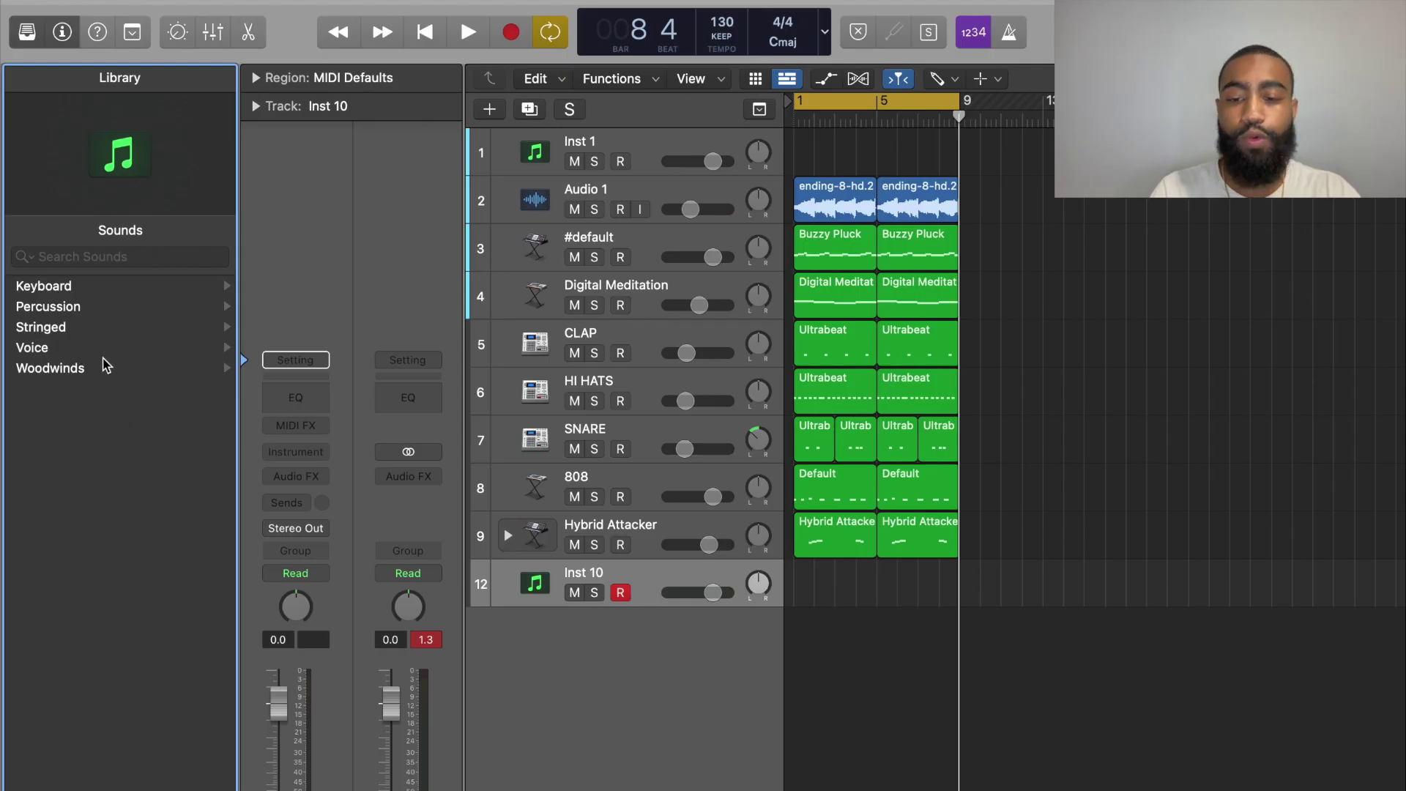
# Load the Woodwinds Medieval Recorder sound and audition it with Musical Typing
pyautogui.click(90, 364)
pyautogui.click(100, 410)
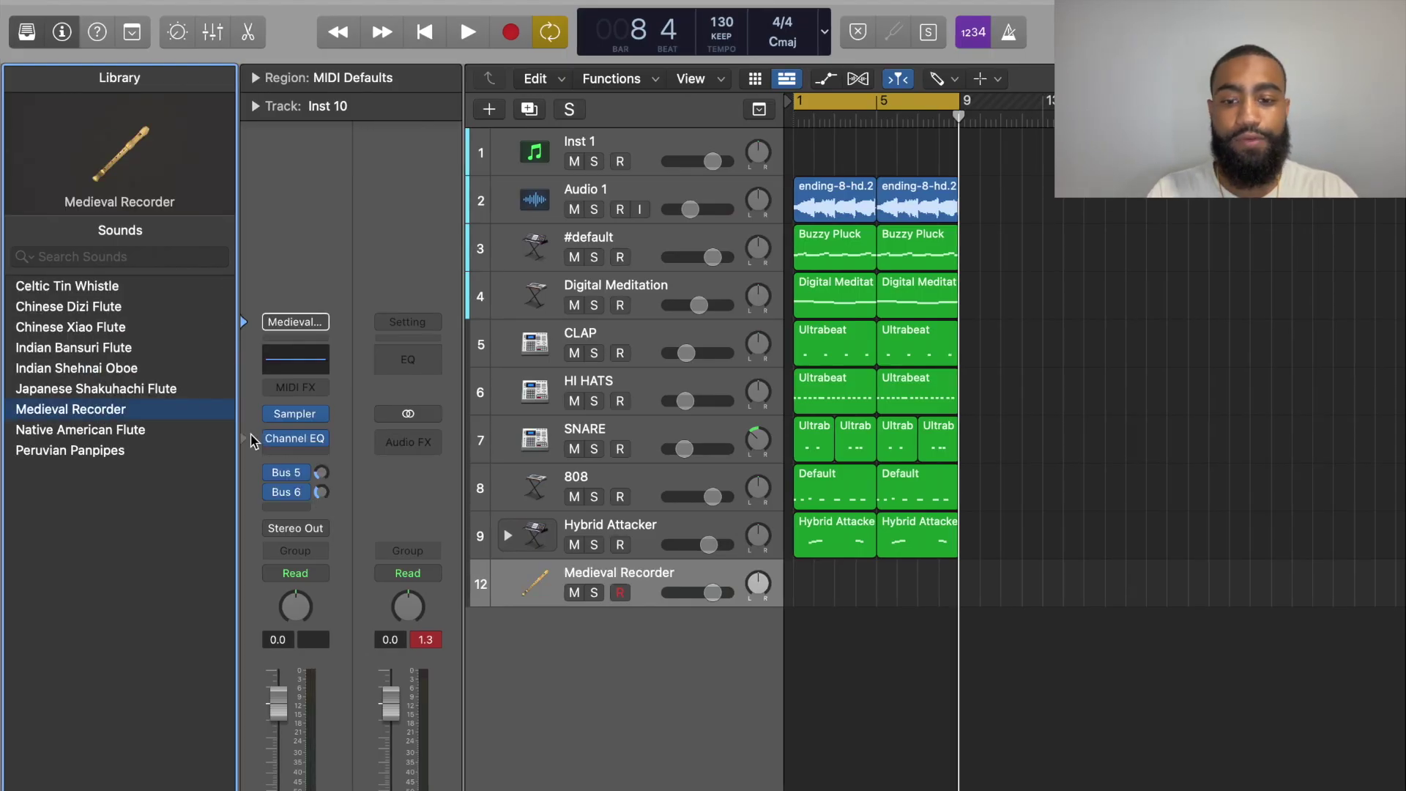
pyautogui.press('super+k')
pyautogui.press('k')
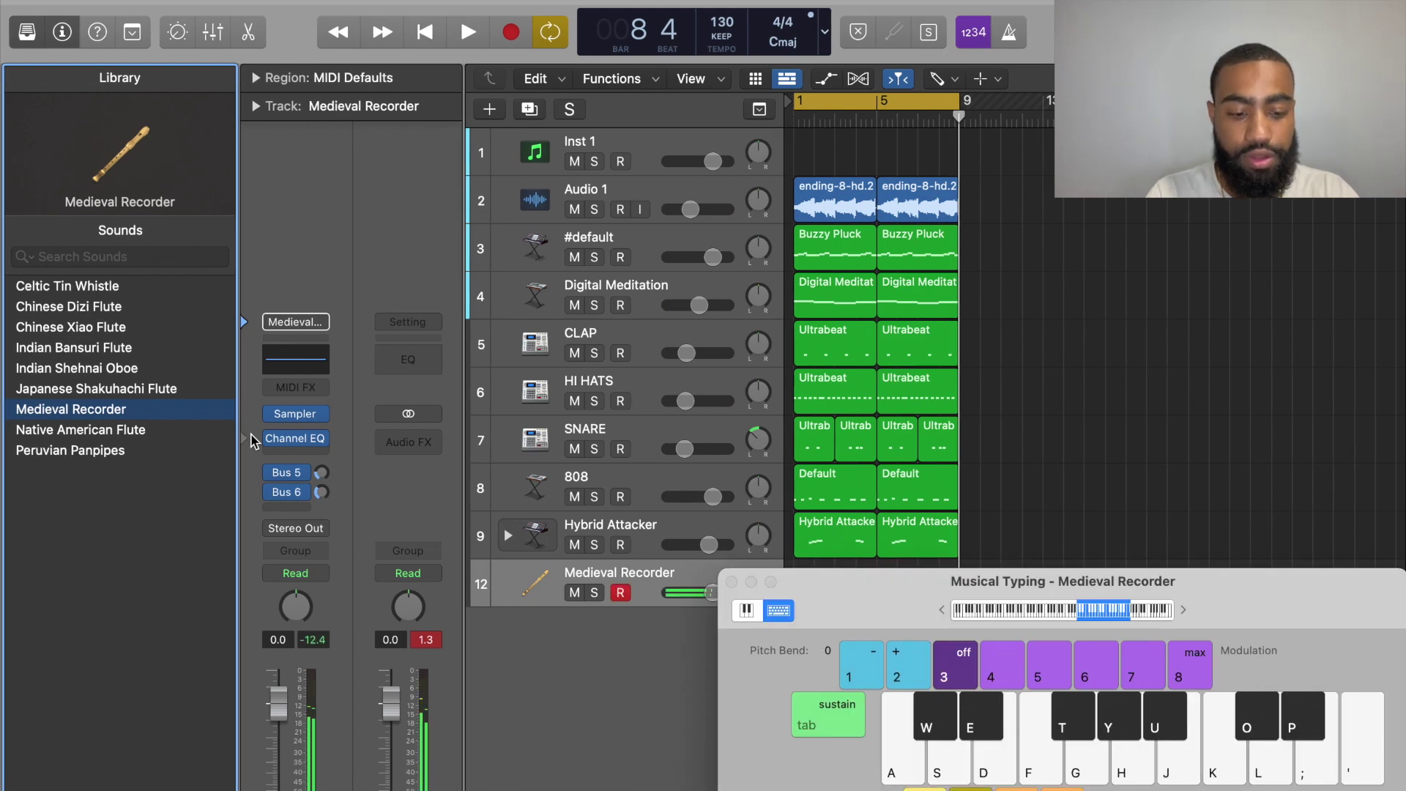
pyautogui.press('j')
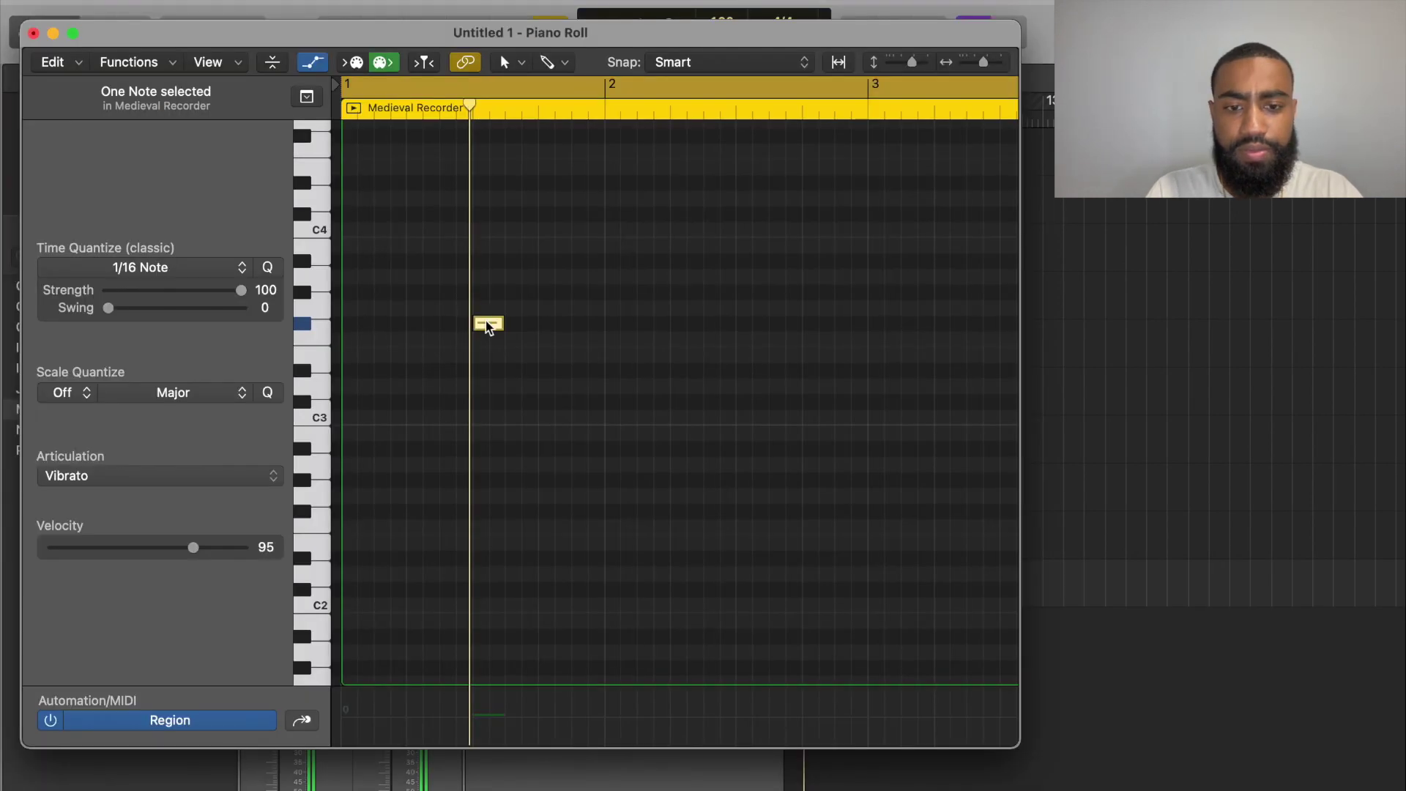
# Raise the first recorder note three semitones and add a sixteenth note, checking the D4 note
pyautogui.moveTo(486, 322); pyautogui.dragTo(488, 282)
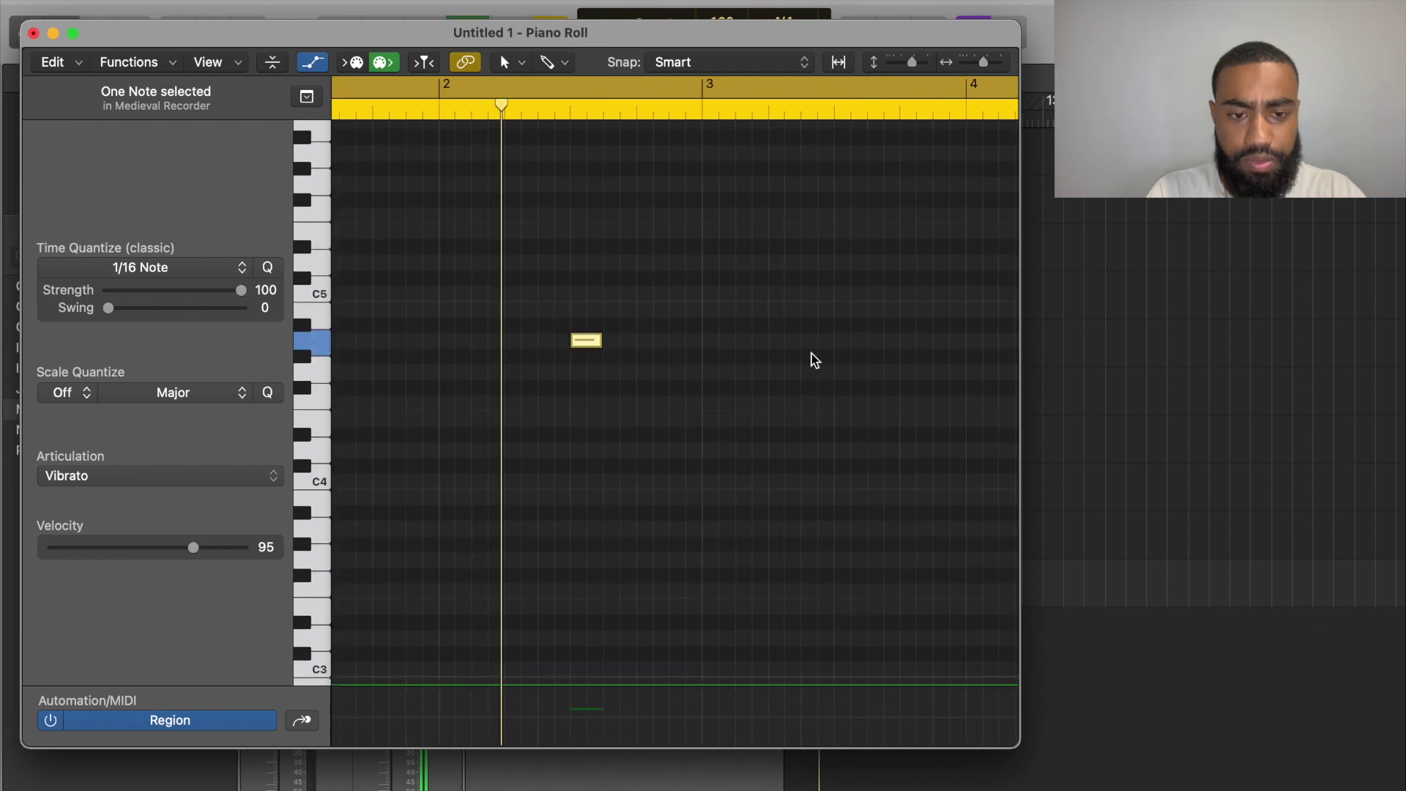
pyautogui.click(635, 375)
pyautogui.moveTo(635, 376)
pyautogui.mouseDown()
pyautogui.moveTo(615, 377)
pyautogui.moveTo(628, 384)
pyautogui.mouseUp()
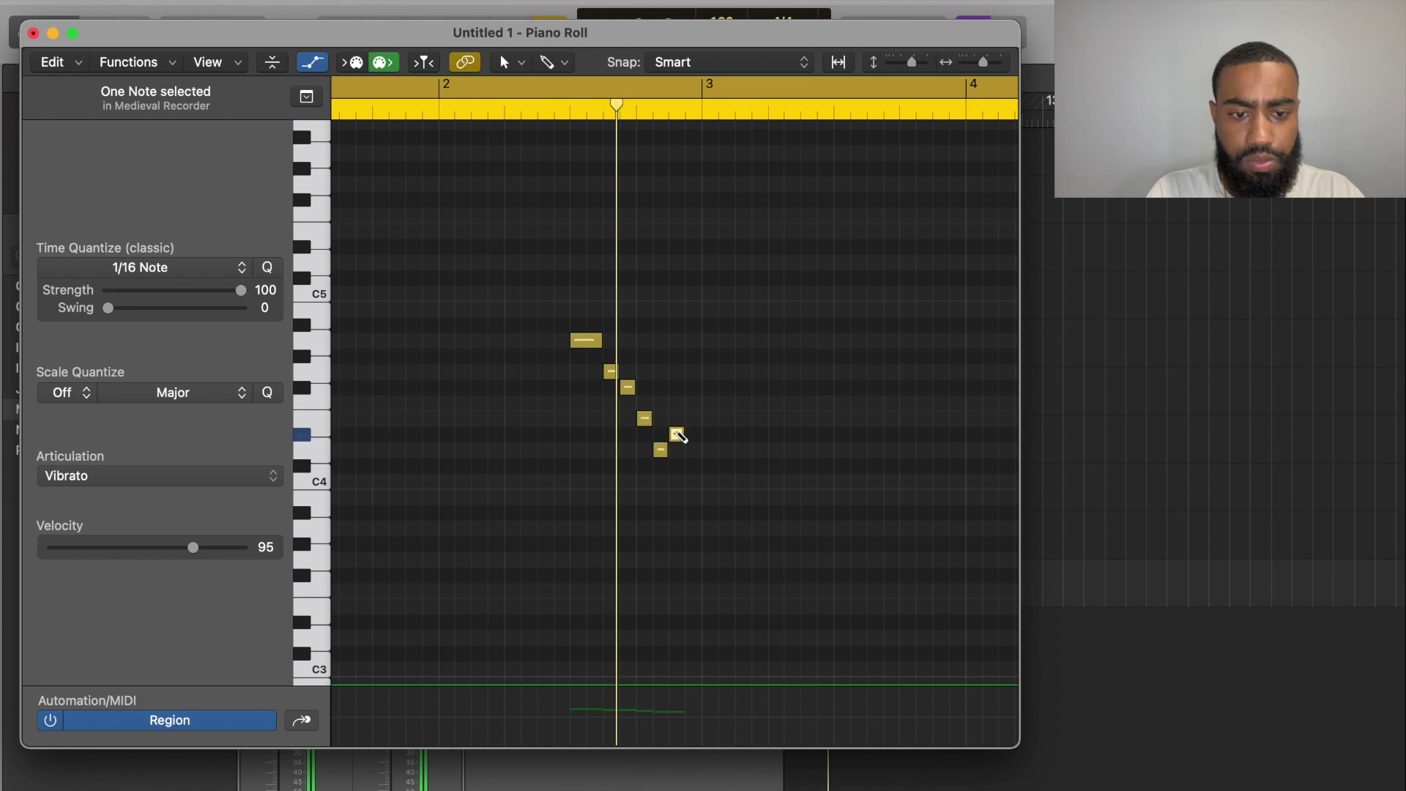
pyautogui.click(676, 433)
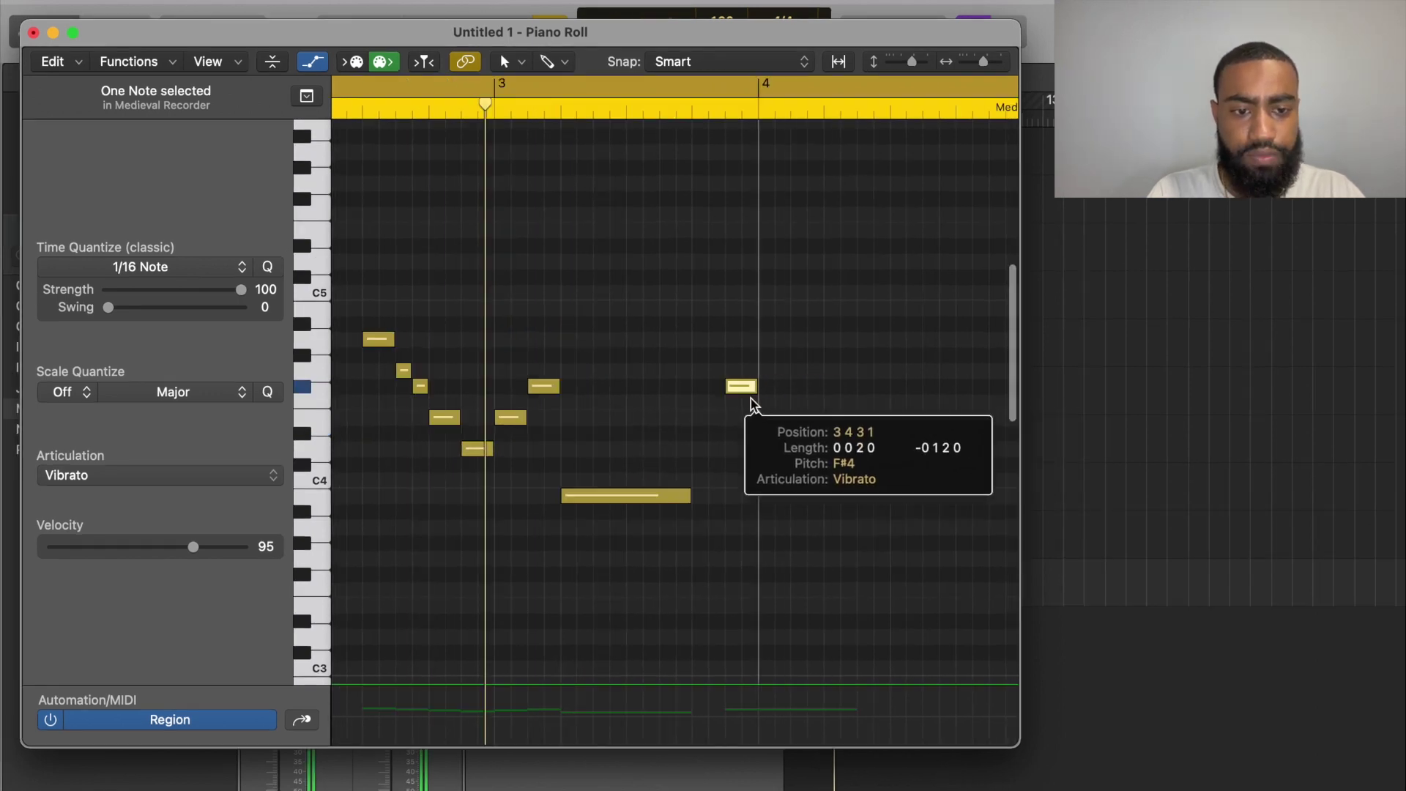
# Add an F#4 note late in bar 3 and higher notes in bar 4, sustaining the E4
pyautogui.hscroll(3, 754, 404)
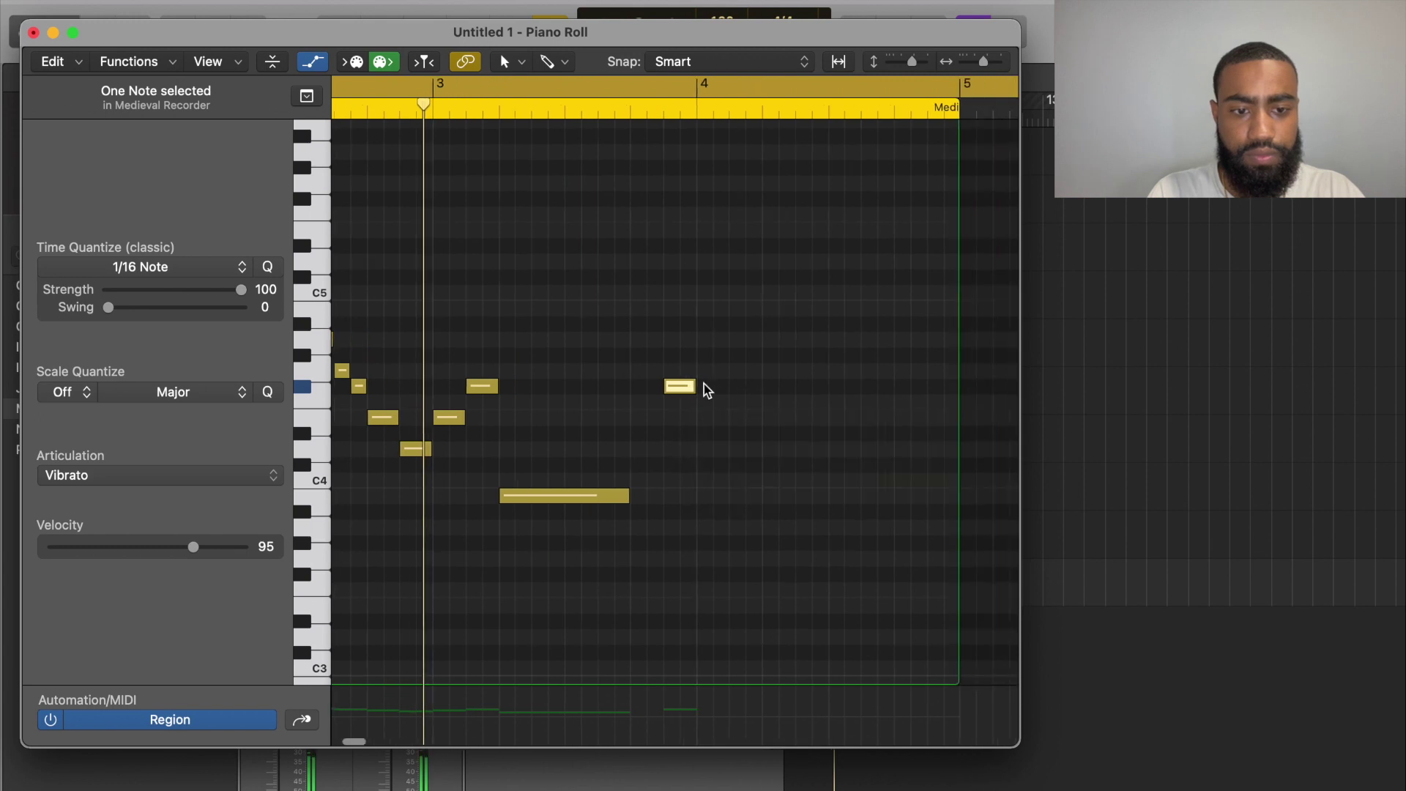
pyautogui.click(703, 340)
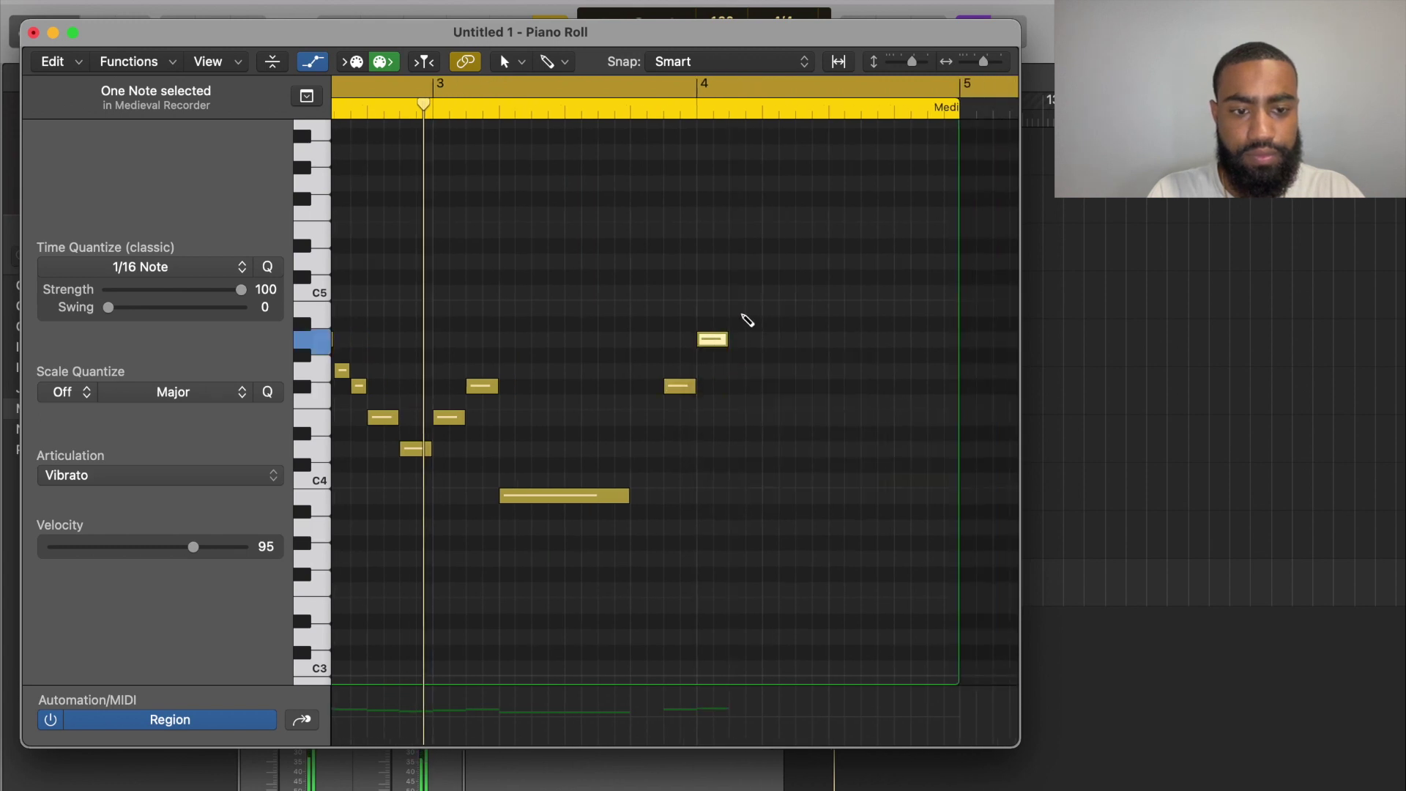
pyautogui.click(774, 416)
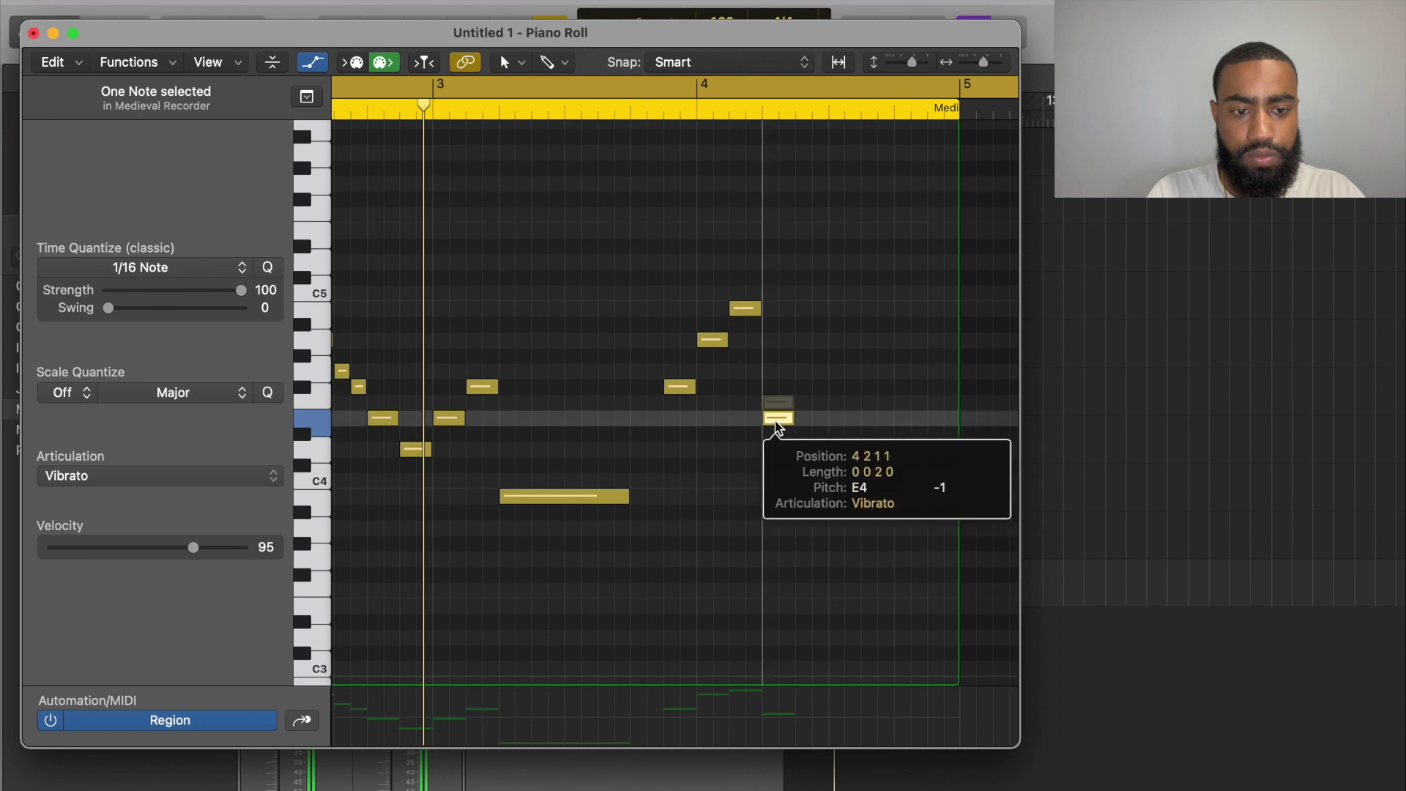
pyautogui.moveTo(778, 415); pyautogui.dragTo(893, 418)
pyautogui.click(929, 277)
pyautogui.moveTo(930, 280); pyautogui.dragTo(826, 352)
pyautogui.hscroll(4, 913, 351)
# Play the recorder melody, reopen the second Medieval Recorder region, and dismiss the effect list
pyautogui.press('space')
pyautogui.click(33, 33)
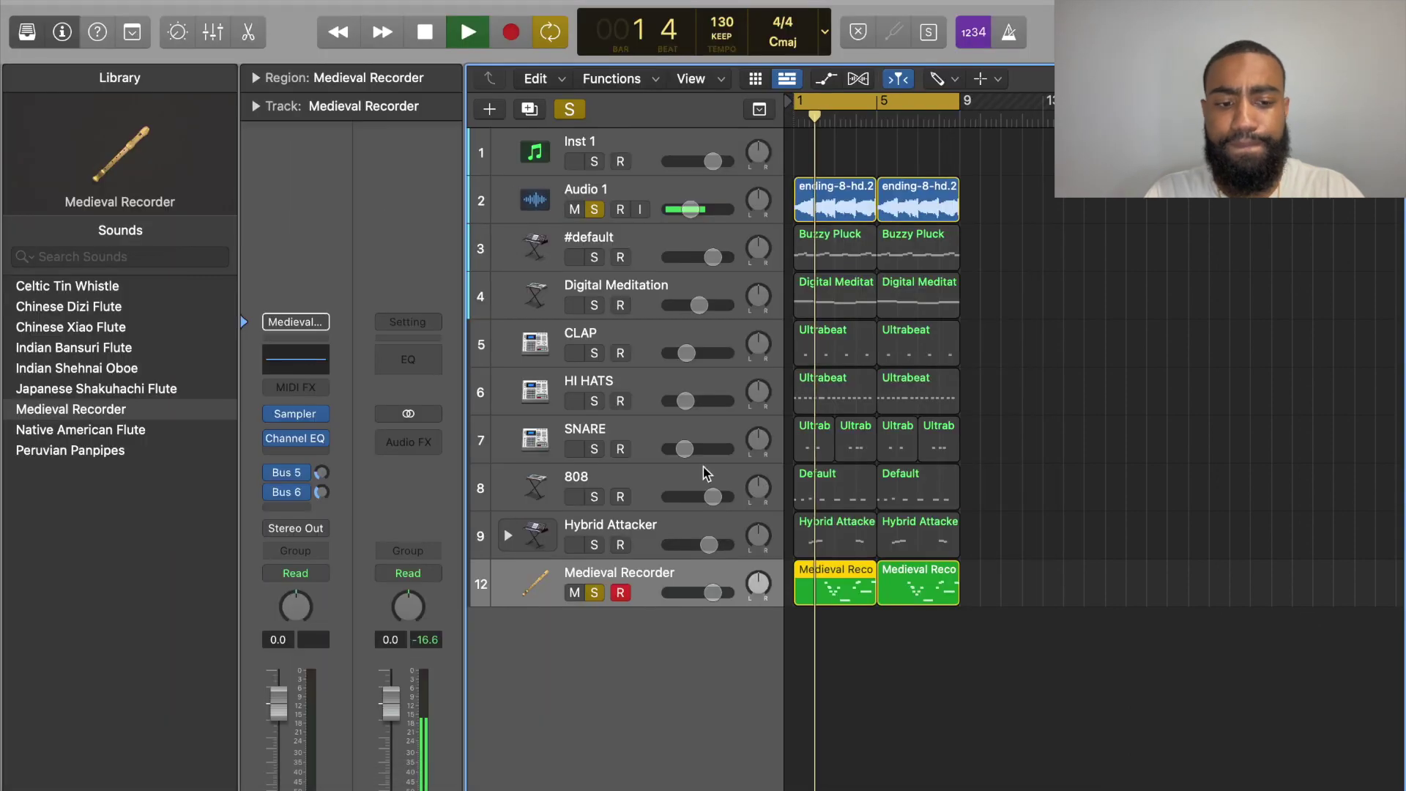
pyautogui.click(900, 586)
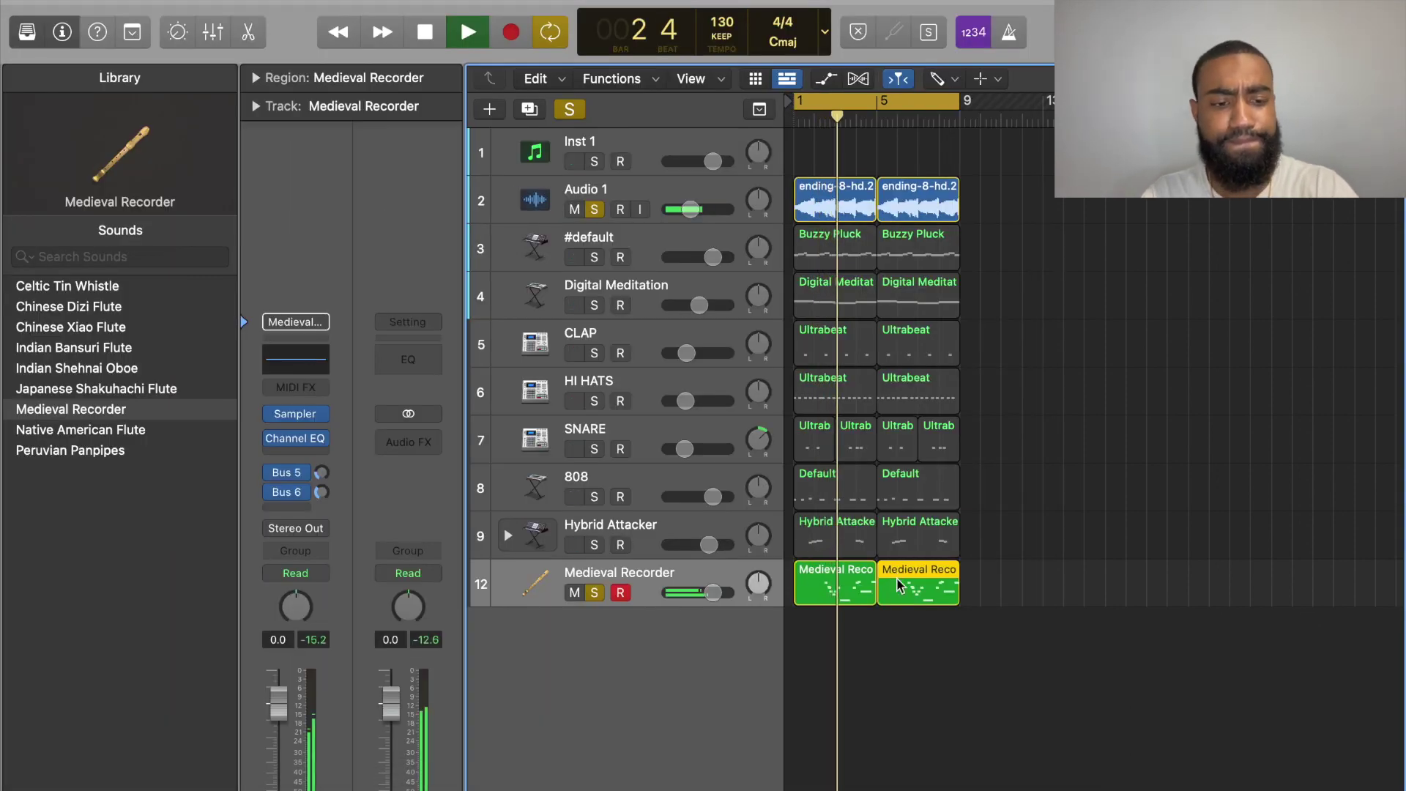
pyautogui.doubleClick(899, 586)
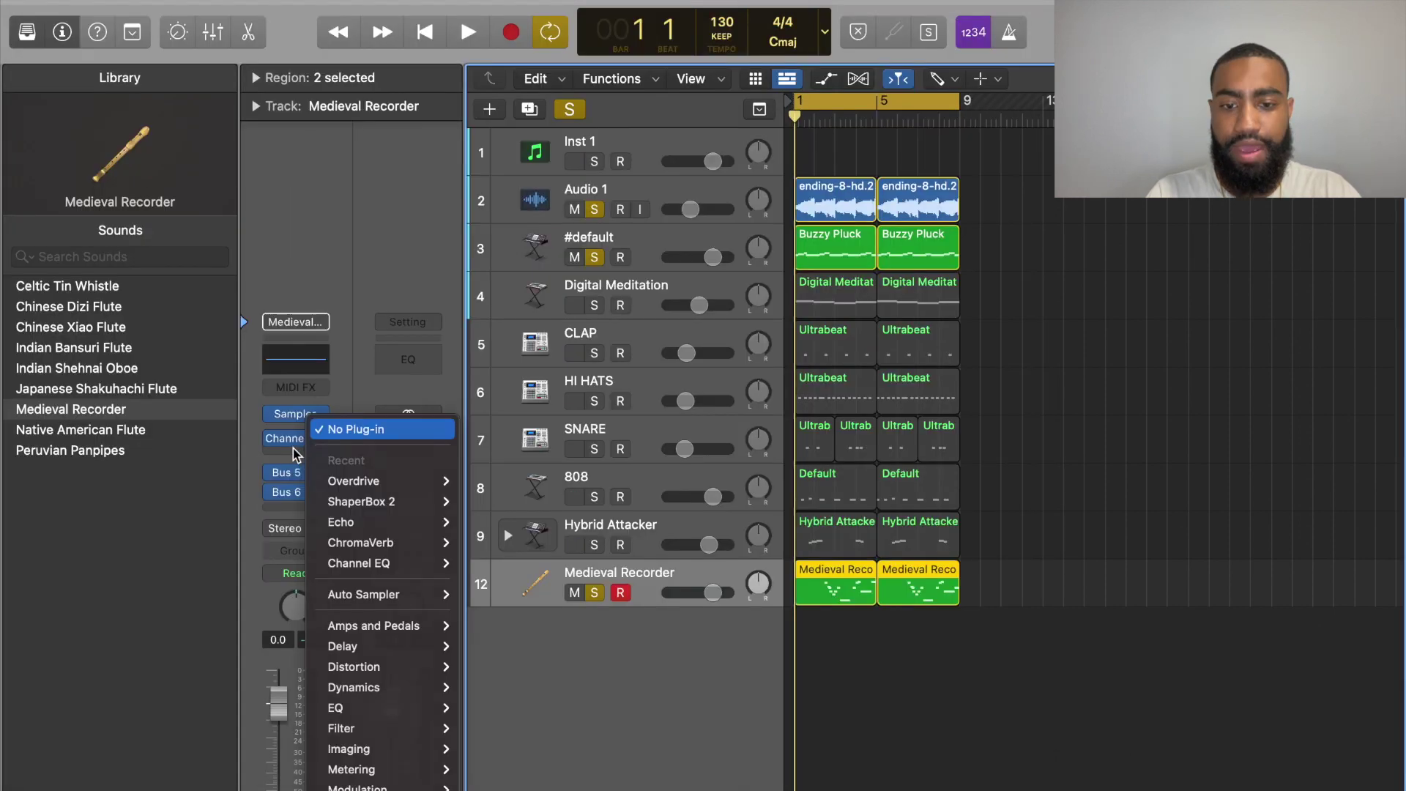
pyautogui.click(489, 549)
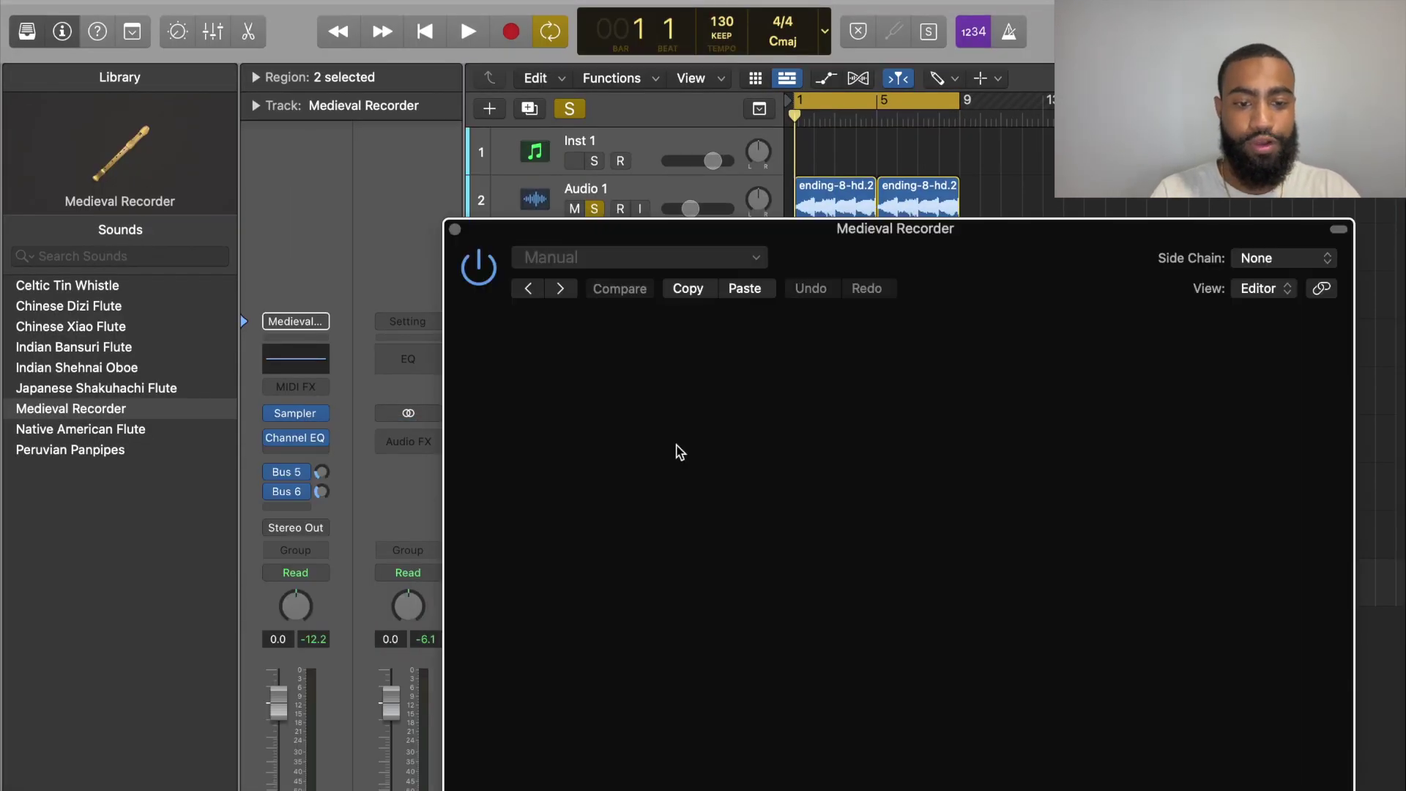